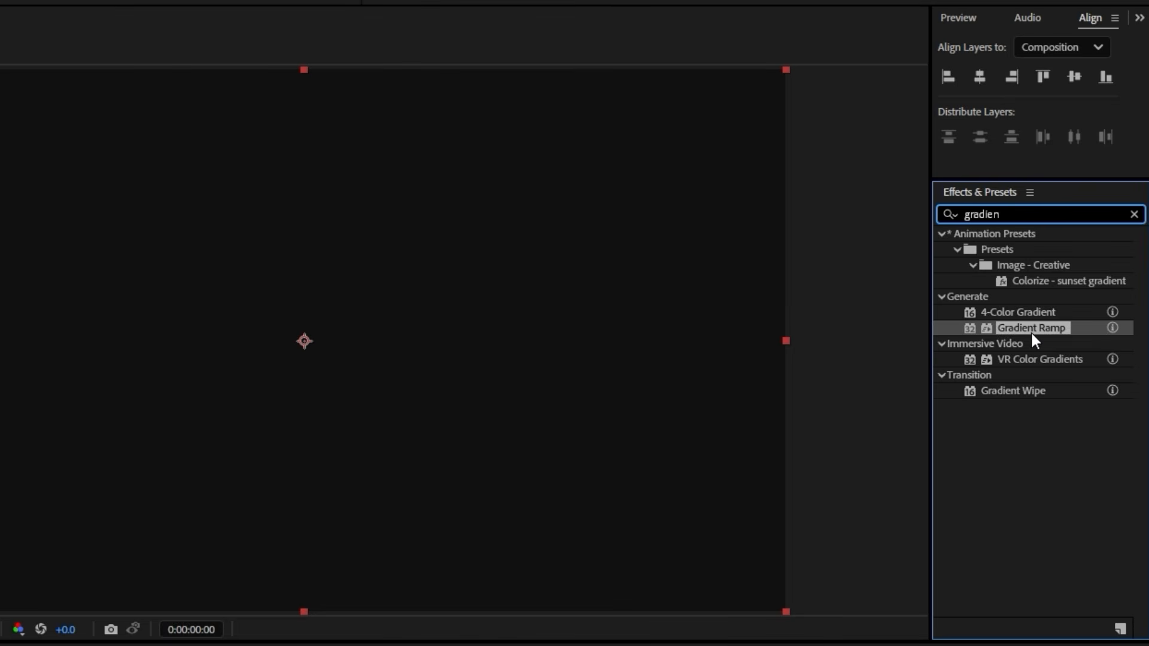
# Apply the Gradient Ramp effect to layer 1 and set its start color to blue 0037B3.
pyautogui.moveTo(1030, 332); pyautogui.dragTo(156, 504)
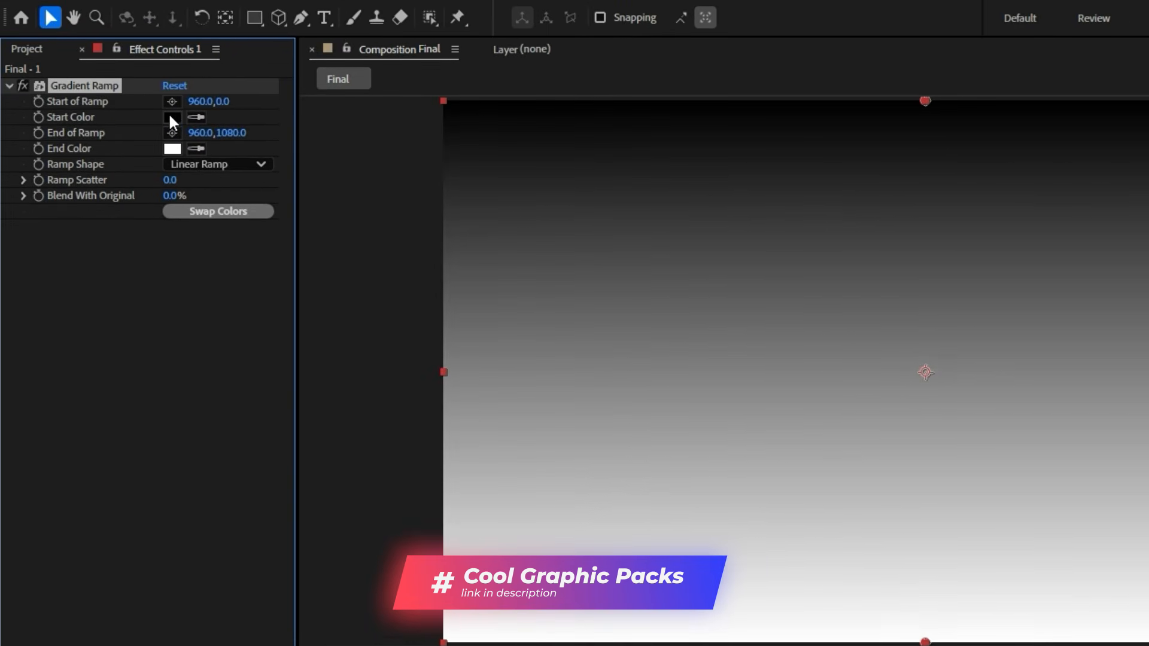
pyautogui.click(112, 88)
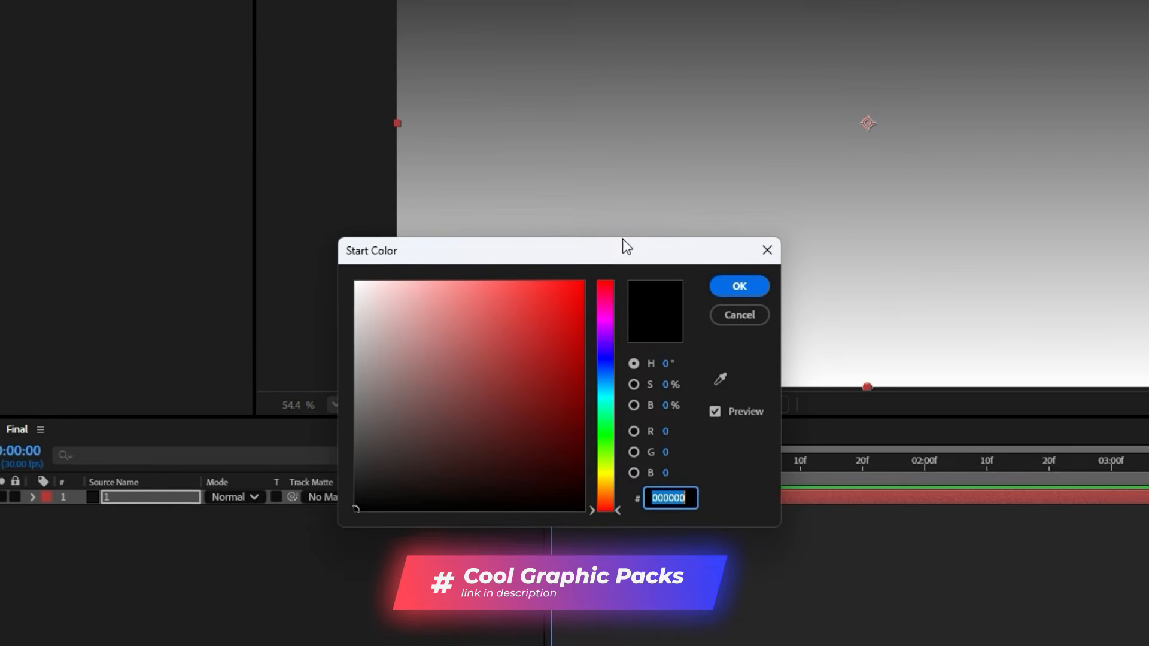
pyautogui.click(603, 365)
pyautogui.click(584, 347)
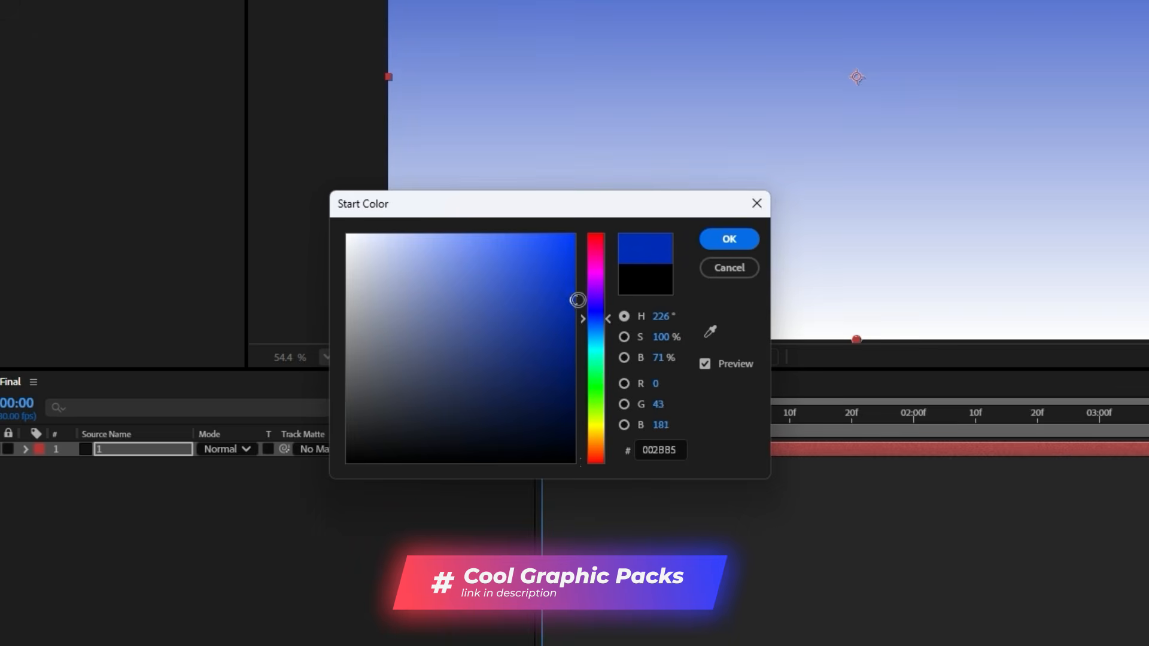
pyautogui.moveTo(589, 323); pyautogui.dragTo(574, 302)
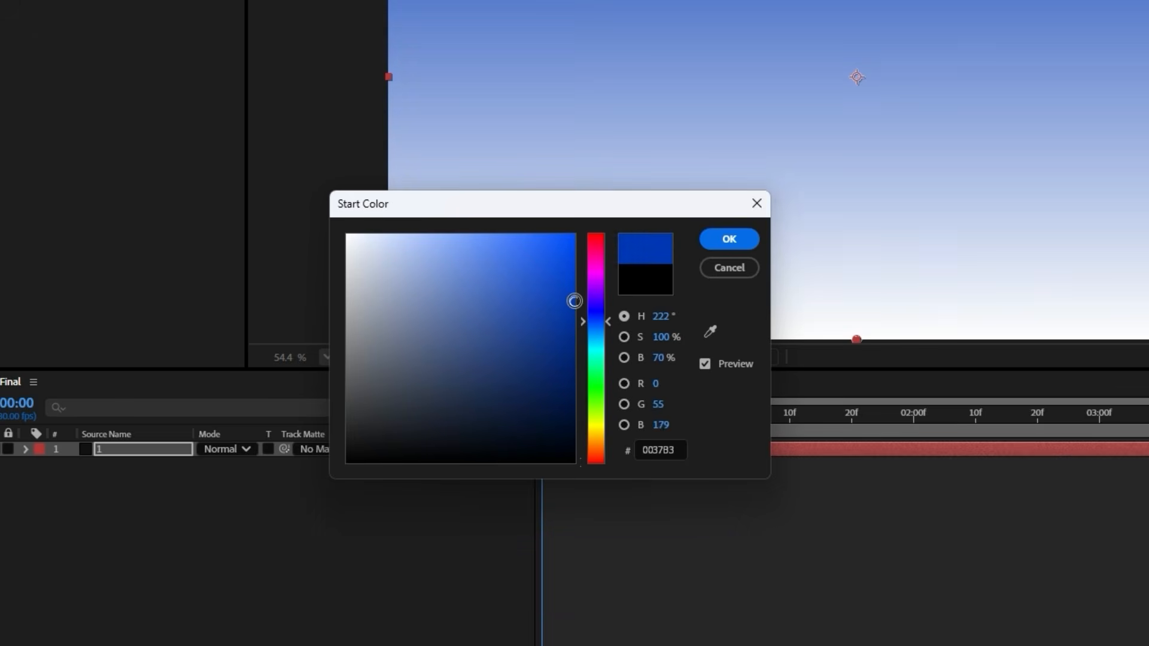
pyautogui.click(729, 239)
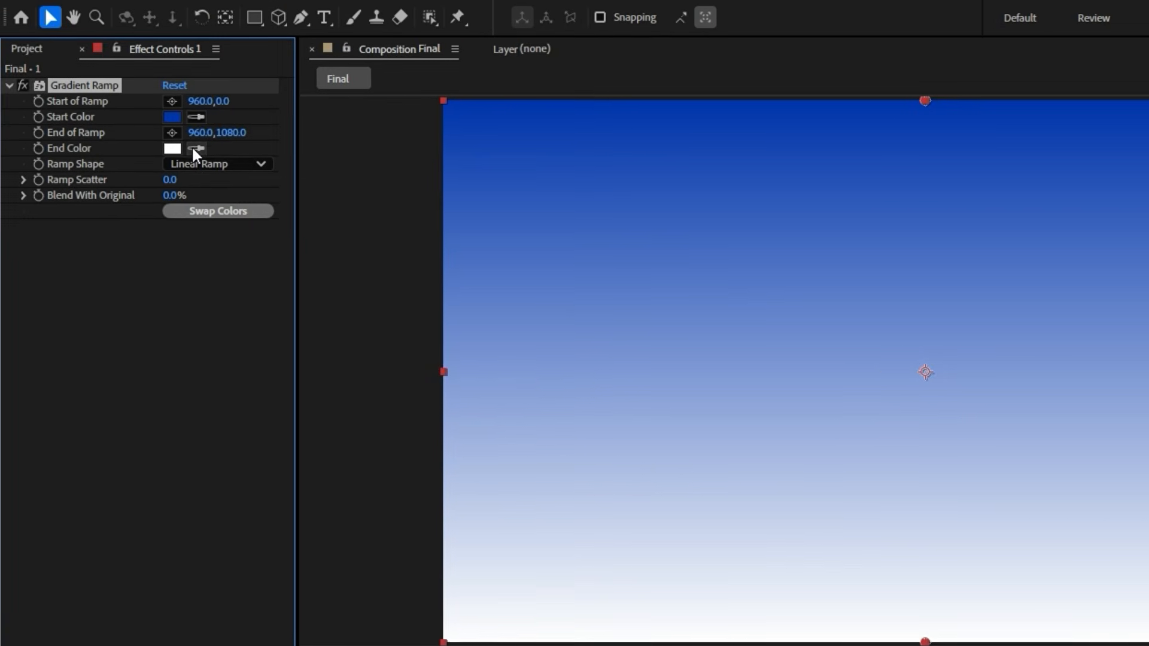
# Sample the start color for the ramp's end color and adjust it to a slightly brighter blue.
pyautogui.click(187, 93)
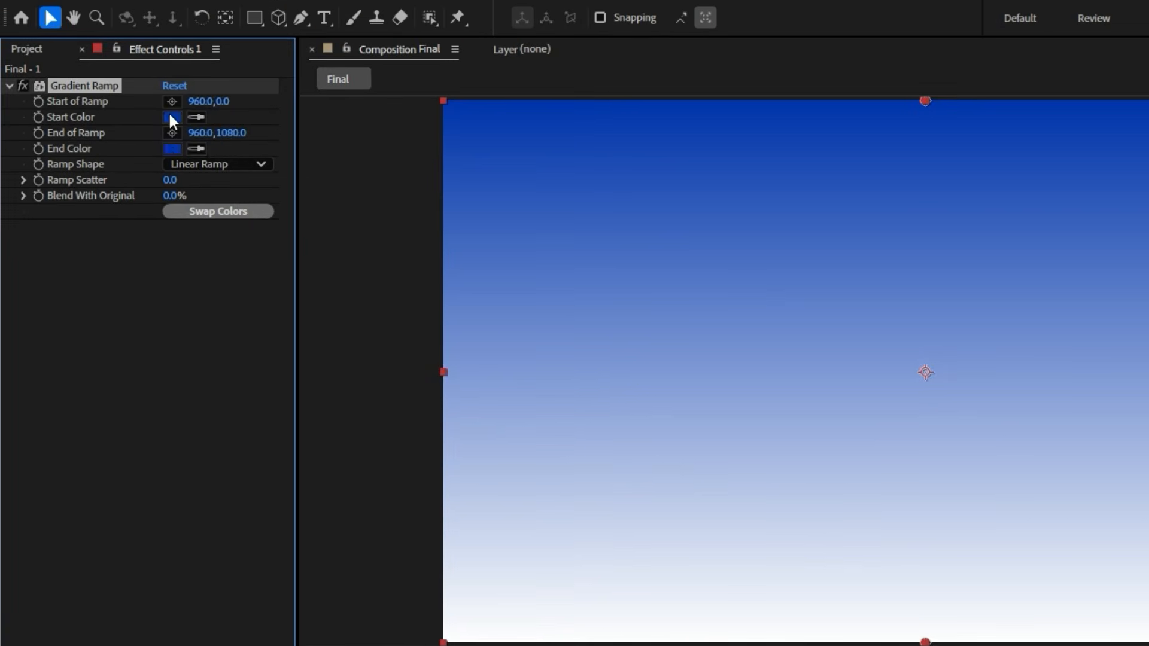
pyautogui.click(165, 61)
pyautogui.click(163, 94)
pyautogui.click(587, 414)
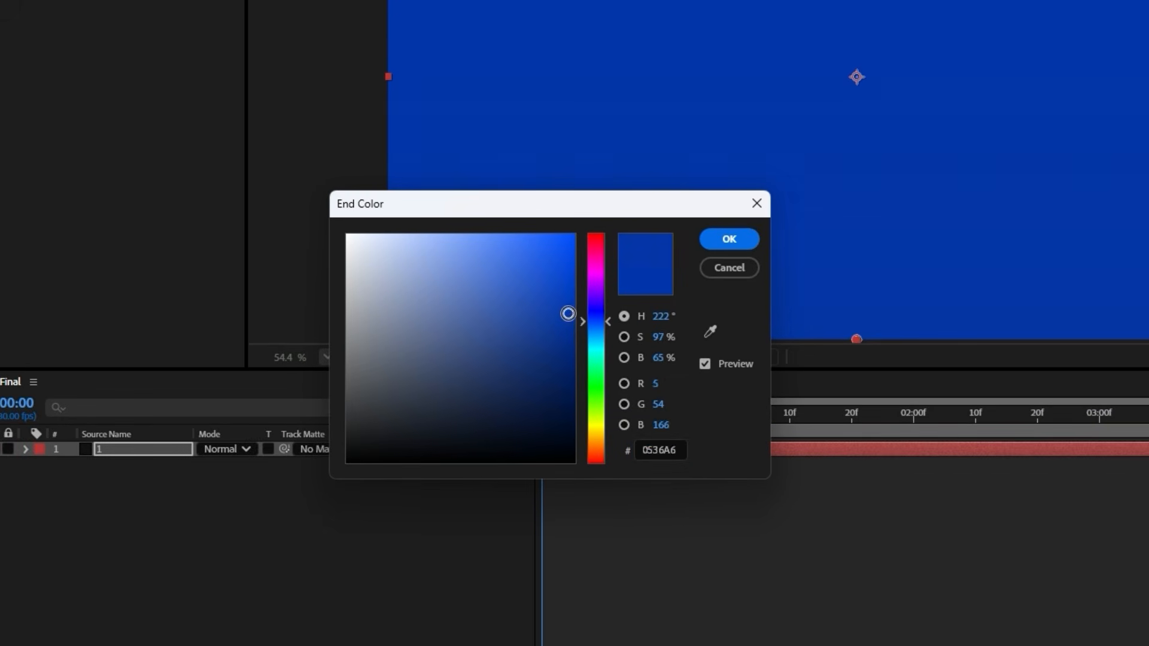
pyautogui.click(729, 239)
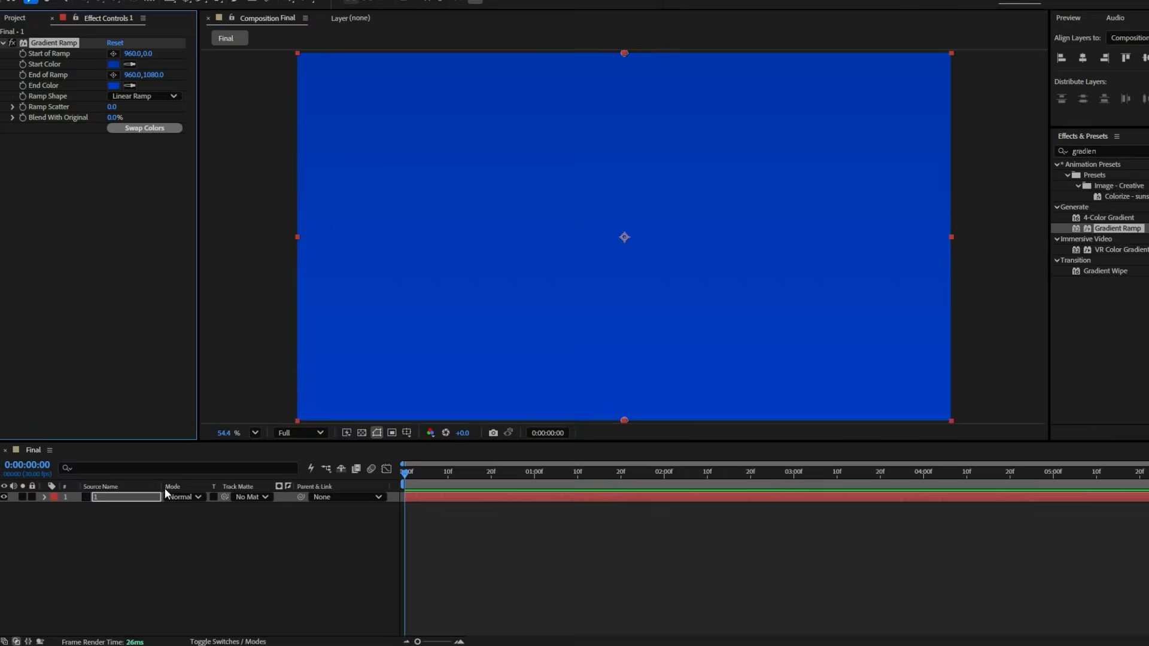
# Set layer 1's X position to -965 and add a Position keyframe at 0:00:00:00.
pyautogui.press('p')
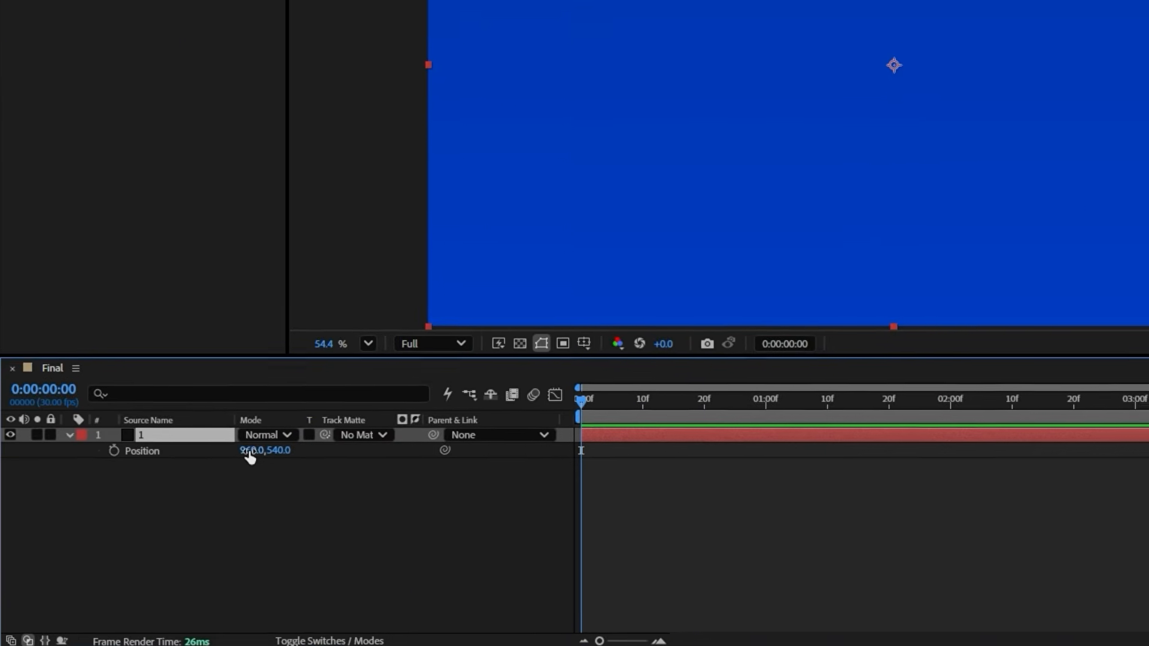
pyautogui.click(172, 513)
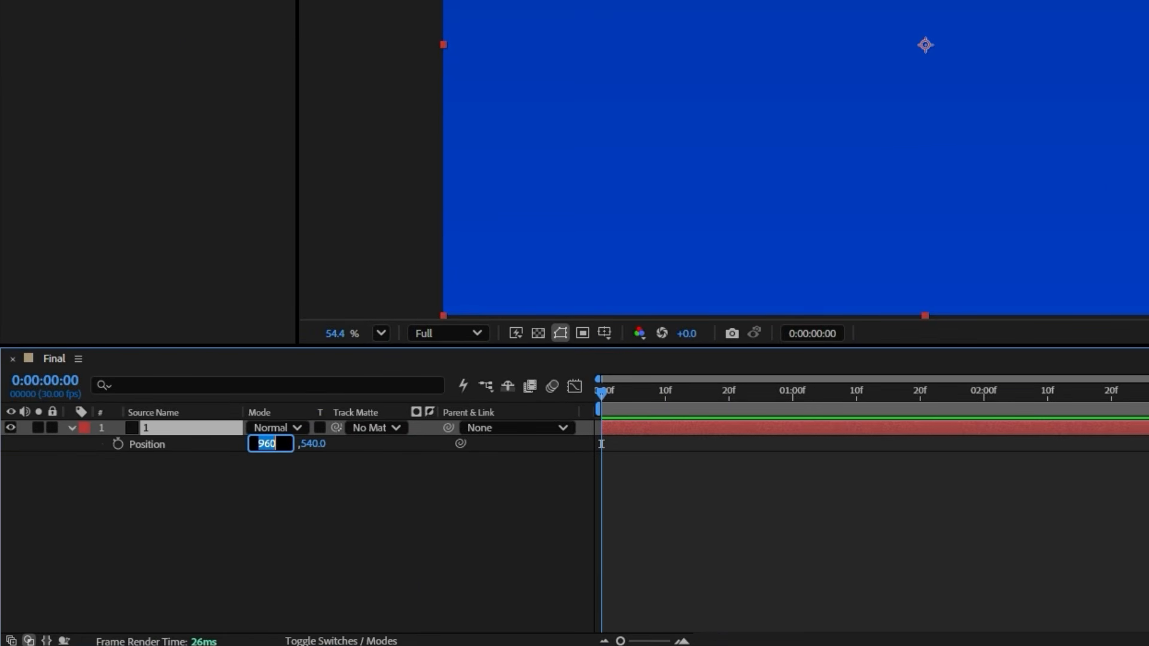
pyautogui.write('-965')
pyautogui.click(327, 547)
pyautogui.click(170, 430)
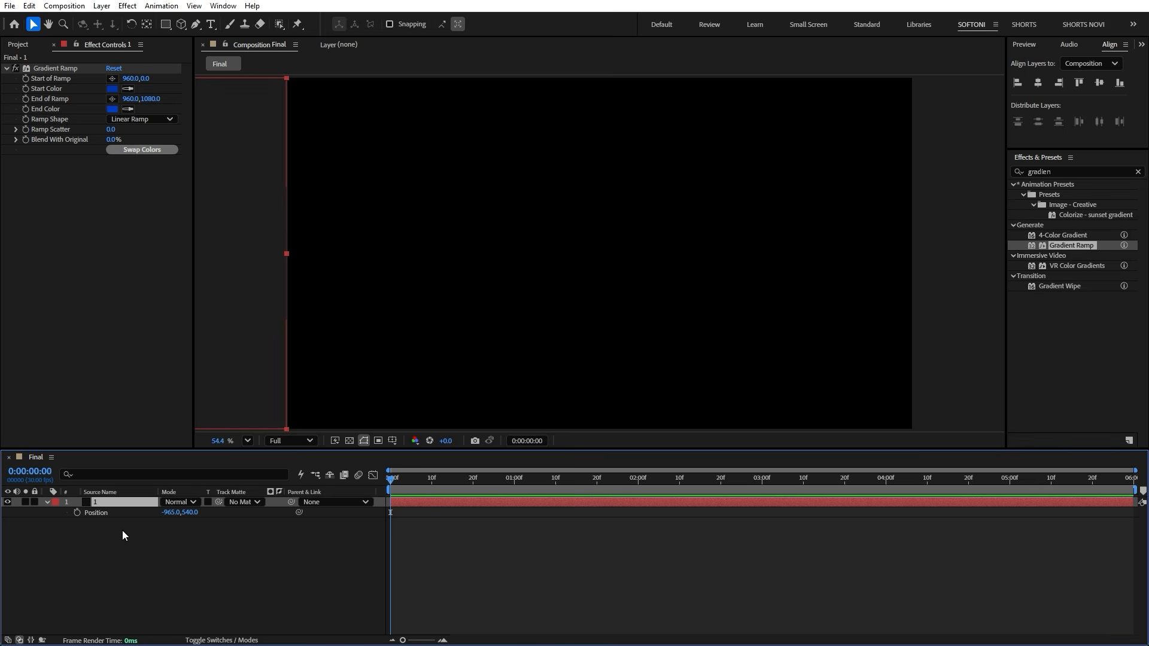
pyautogui.click(78, 512)
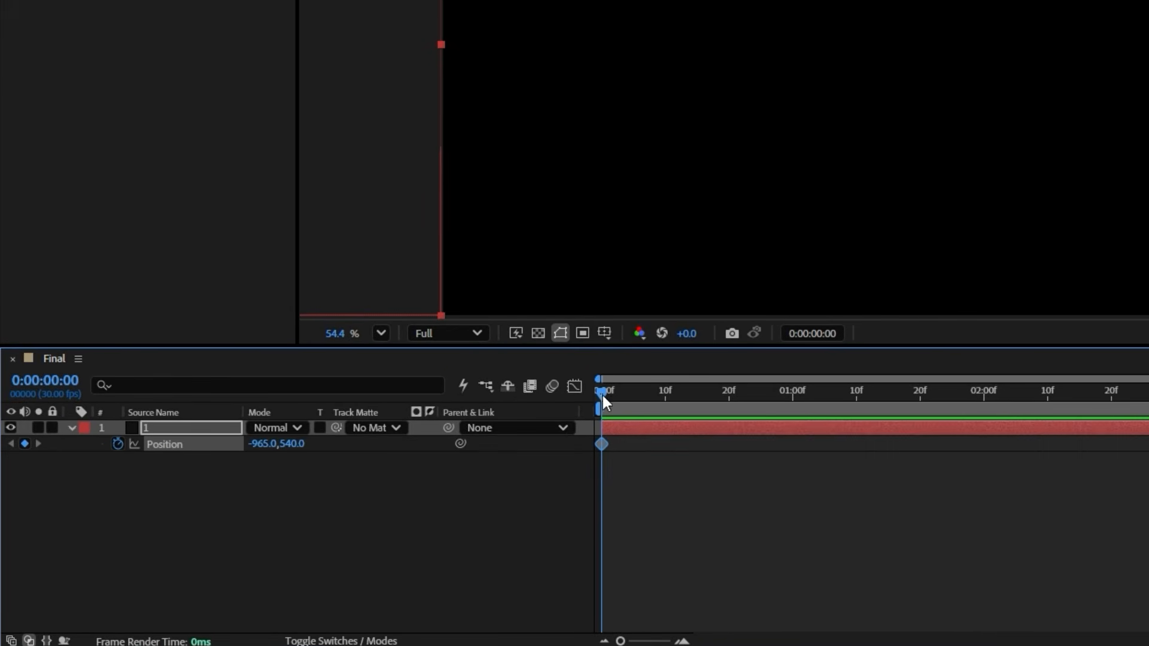
# Increase the layer's X position by 400 at 0:00:00:10 and preview the slide-in.
pyautogui.moveTo(602, 396); pyautogui.dragTo(661, 405)
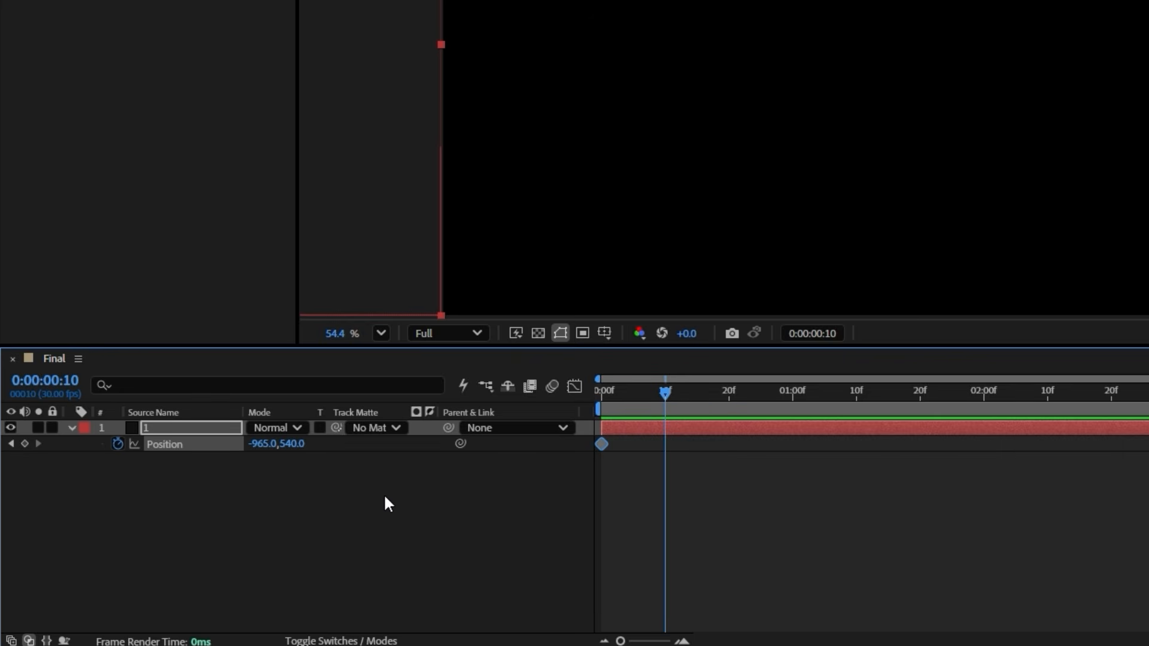
pyautogui.click(261, 450)
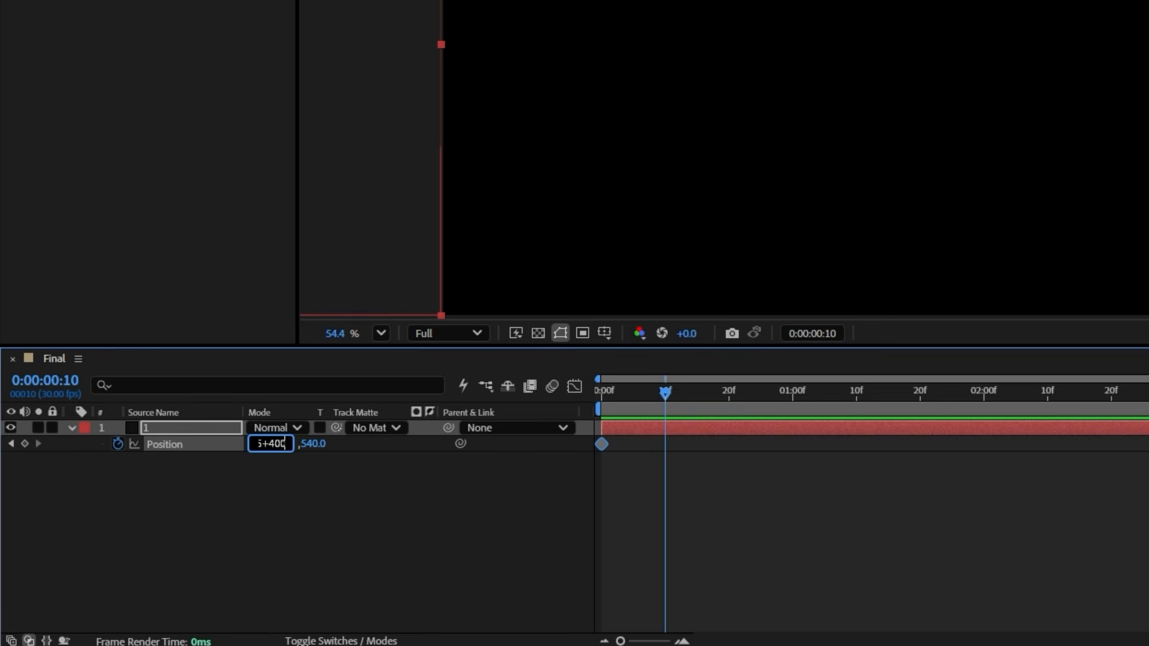
pyautogui.write('+400')
pyautogui.press('Return')
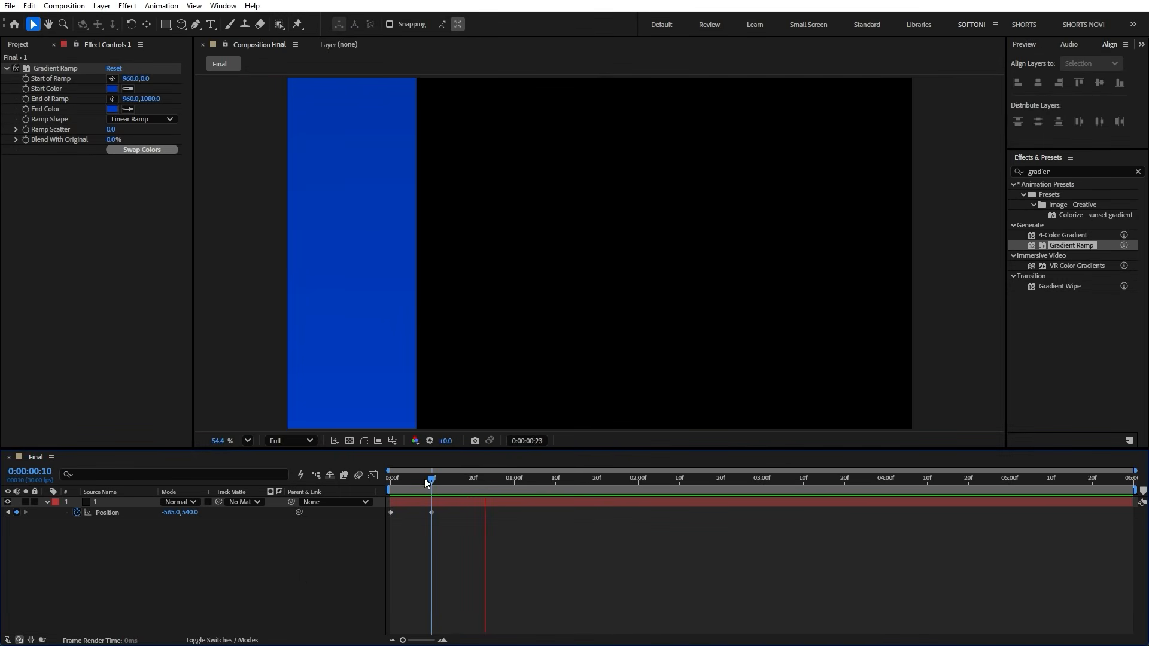
pyautogui.moveTo(426, 479); pyautogui.dragTo(367, 481)
pyautogui.press('space')
pyautogui.click(415, 482)
# Apply Easy Ease to both Position keyframes of layer 1.
pyautogui.moveTo(491, 551); pyautogui.dragTo(409, 516)
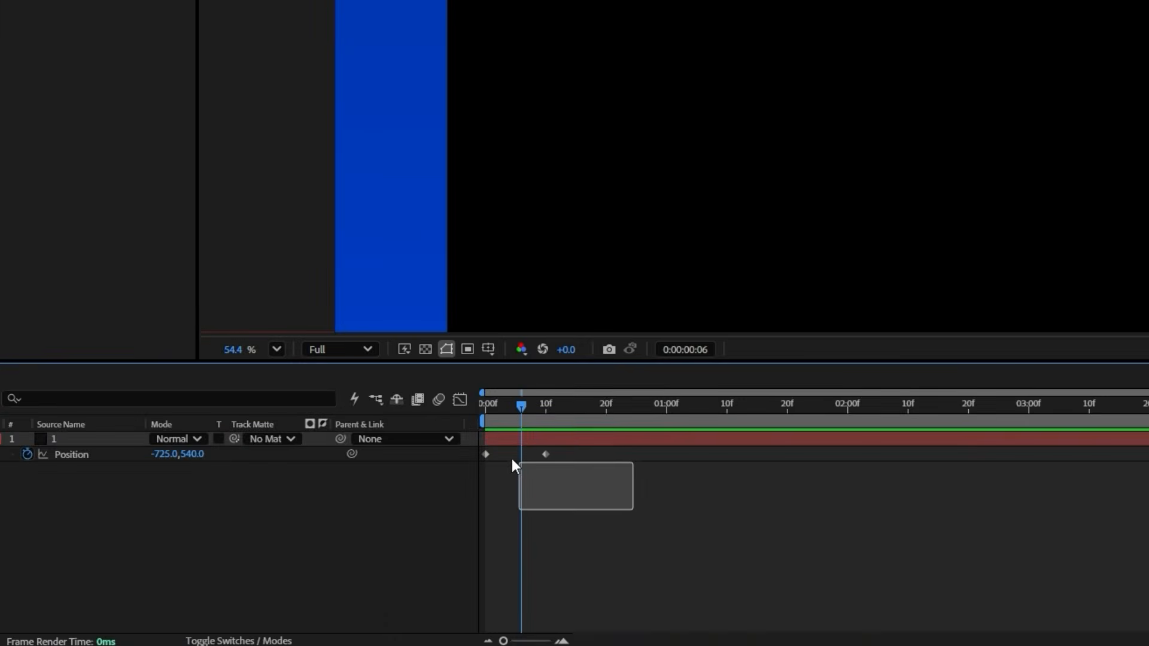
pyautogui.moveTo(511, 458); pyautogui.dragTo(451, 420)
pyautogui.press('F9')
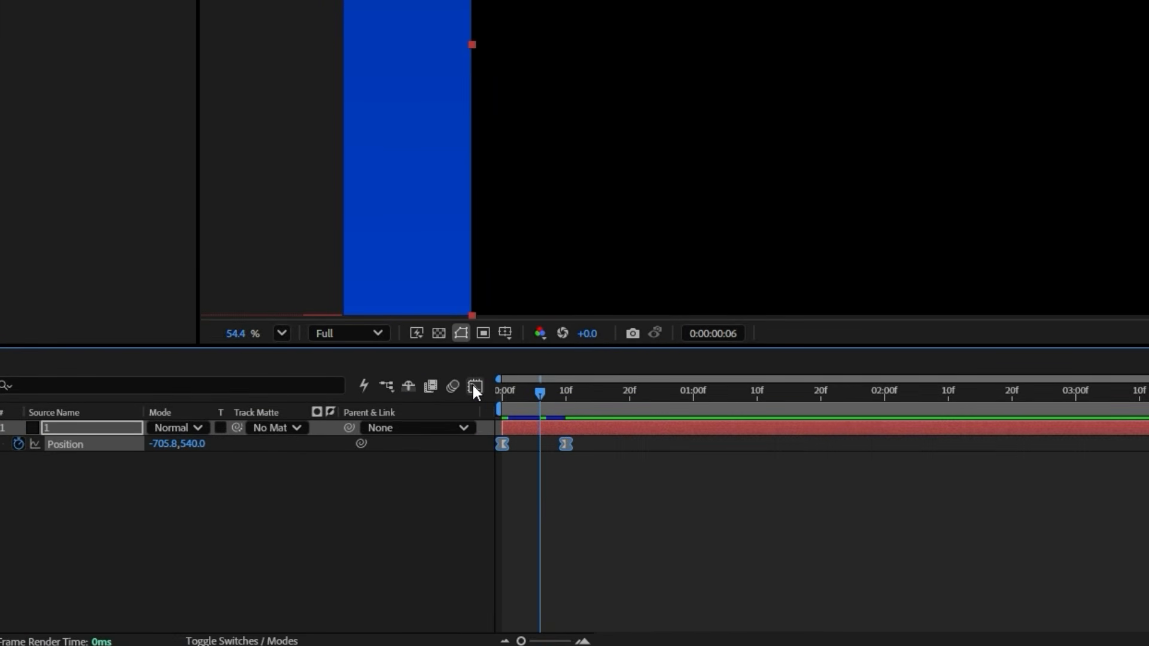
# Reshape the Position speed graph to start fast and ease slowly into the last keyframe, and check the motion up to frame 3.
pyautogui.click(474, 387)
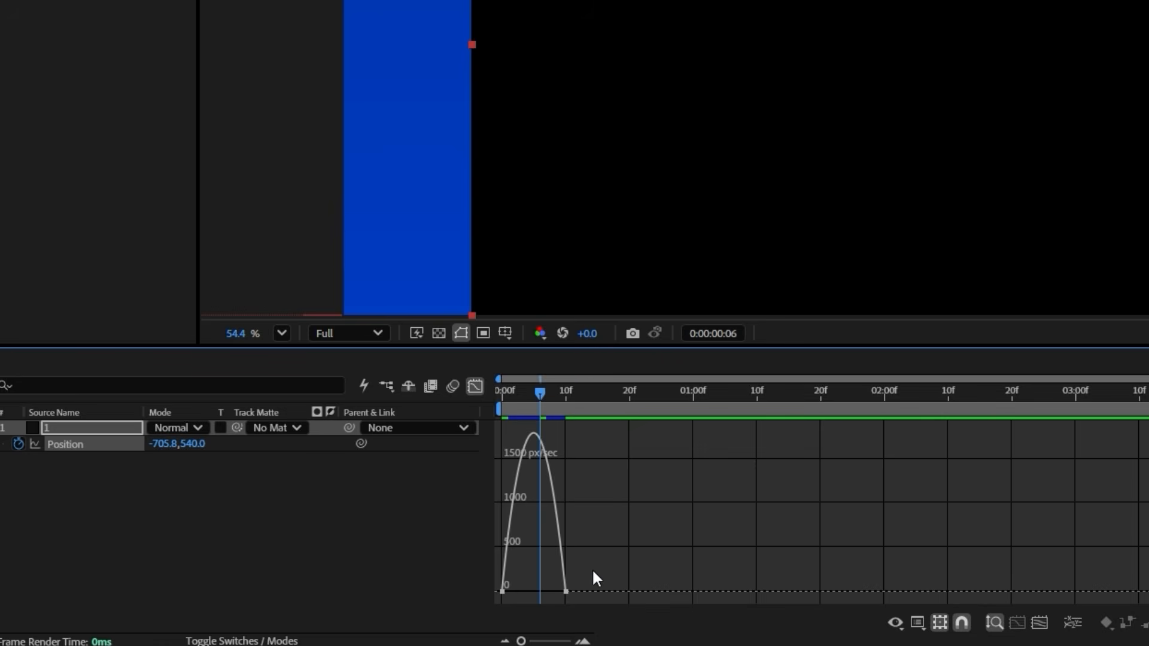
pyautogui.rightClick(590, 483)
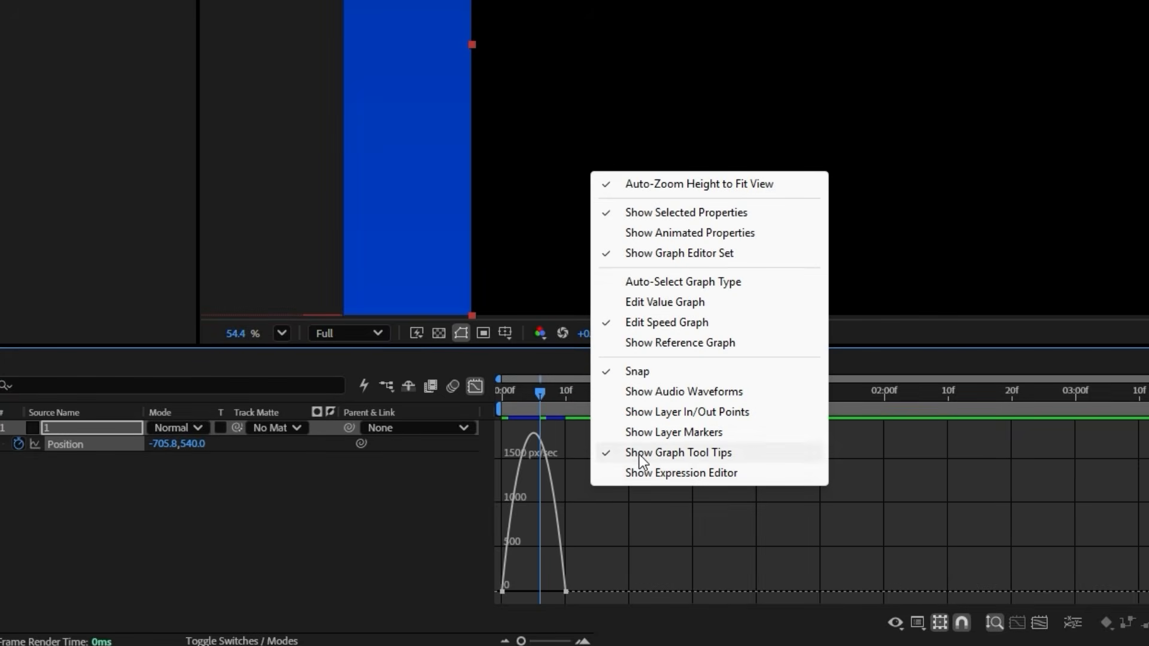
pyautogui.click(609, 534)
pyautogui.moveTo(521, 641); pyautogui.dragTo(543, 641)
pyautogui.moveTo(654, 566)
pyautogui.mouseDown()
pyautogui.moveTo(570, 598)
pyautogui.moveTo(540, 589)
pyautogui.moveTo(532, 571)
pyautogui.mouseUp()
pyautogui.click(475, 385)
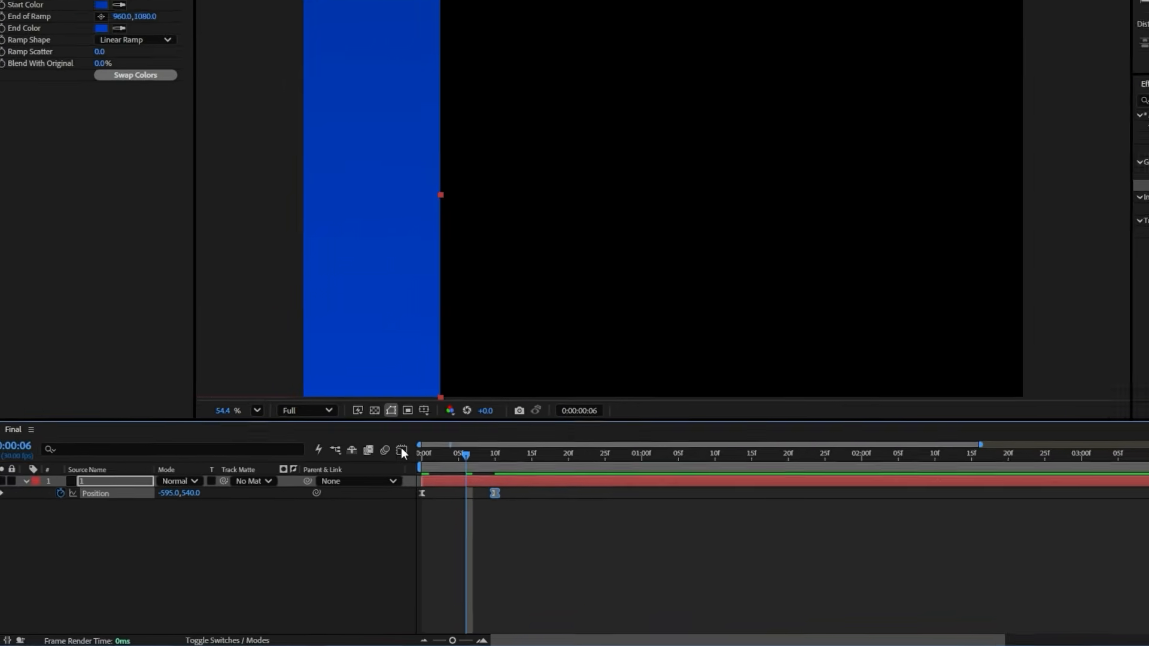
pyautogui.click(399, 475)
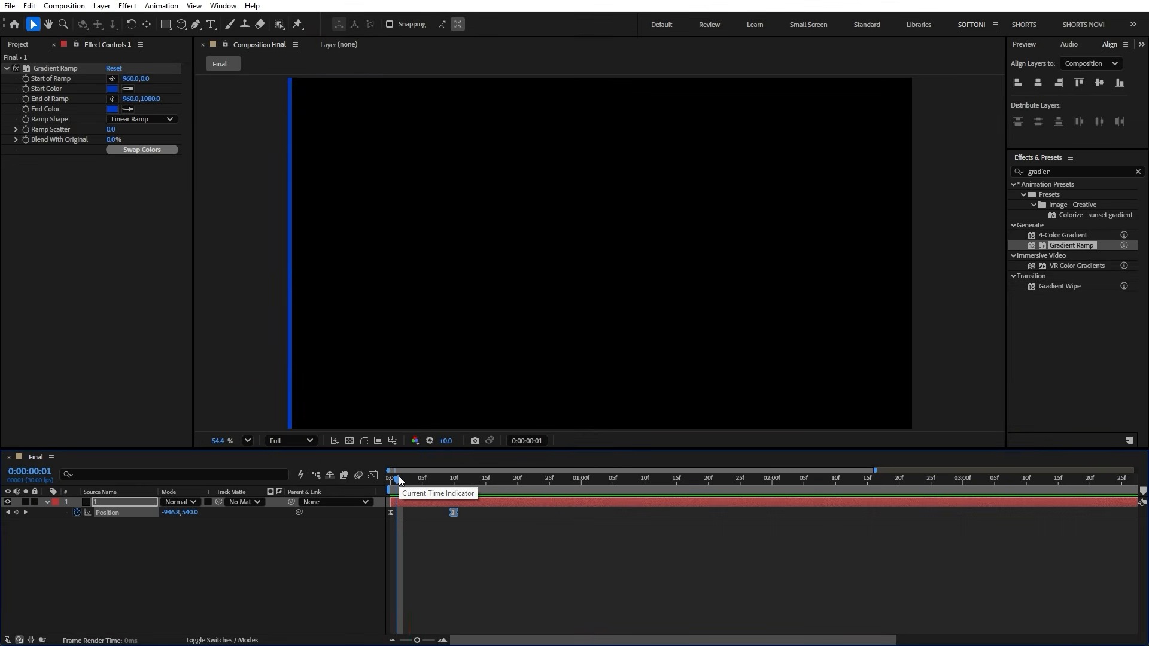
pyautogui.moveTo(398, 476); pyautogui.dragTo(410, 497)
pyautogui.click(426, 519)
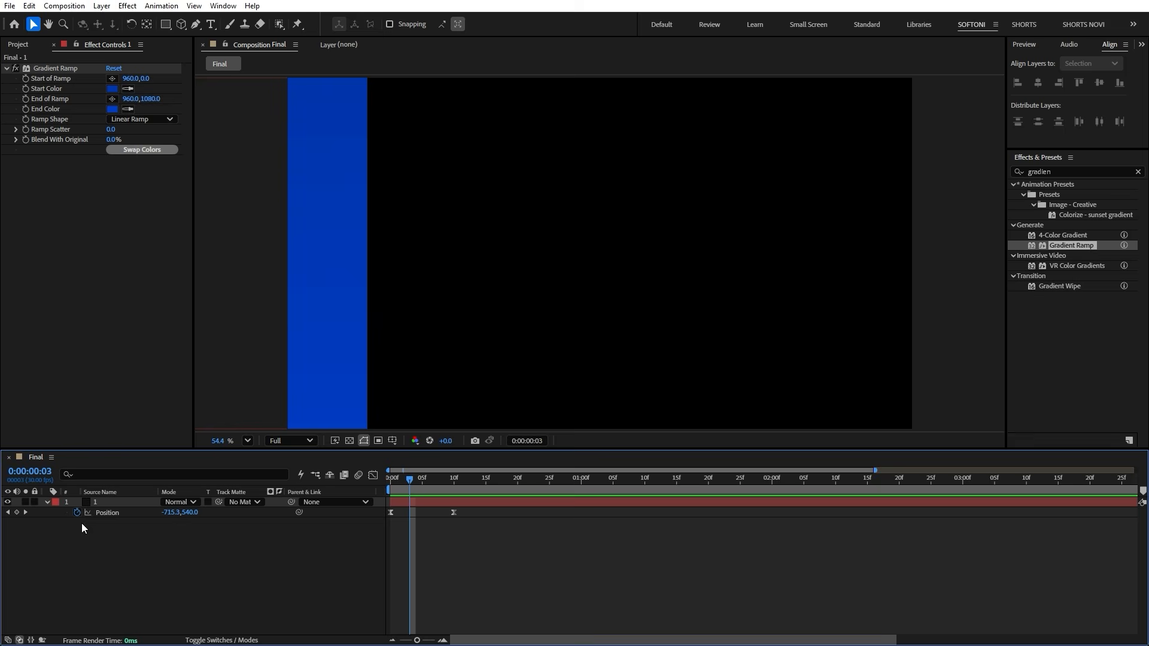
# Add a Stroke layer style to layer 1 and expand its settings.
pyautogui.click(97, 502)
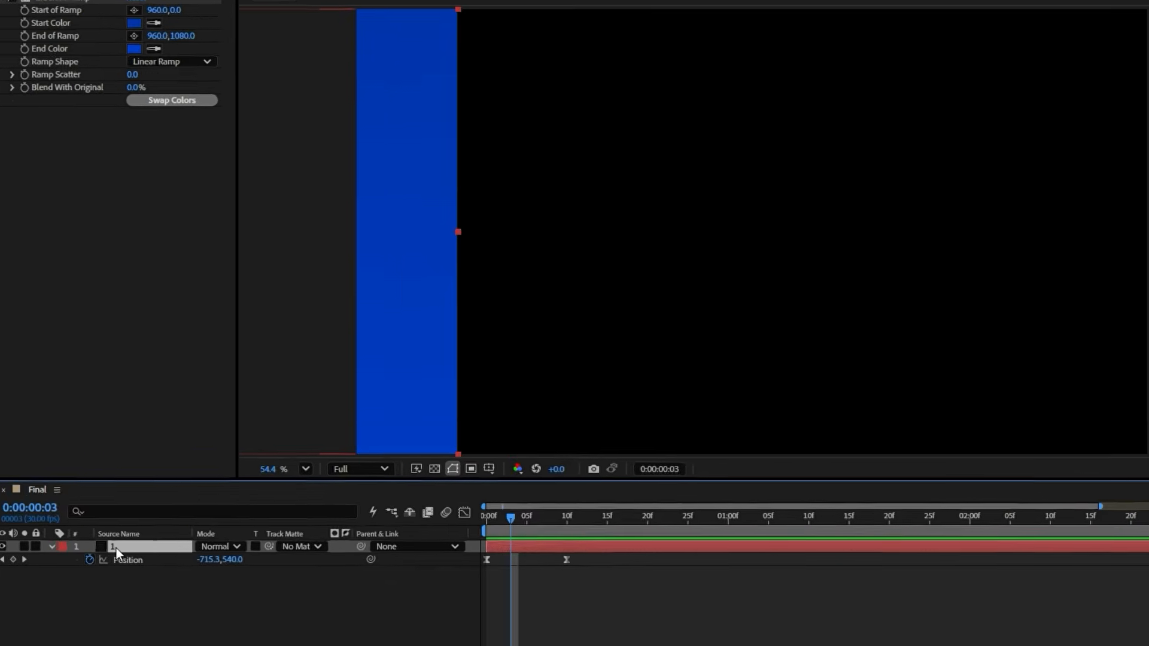
pyautogui.rightClick(116, 548)
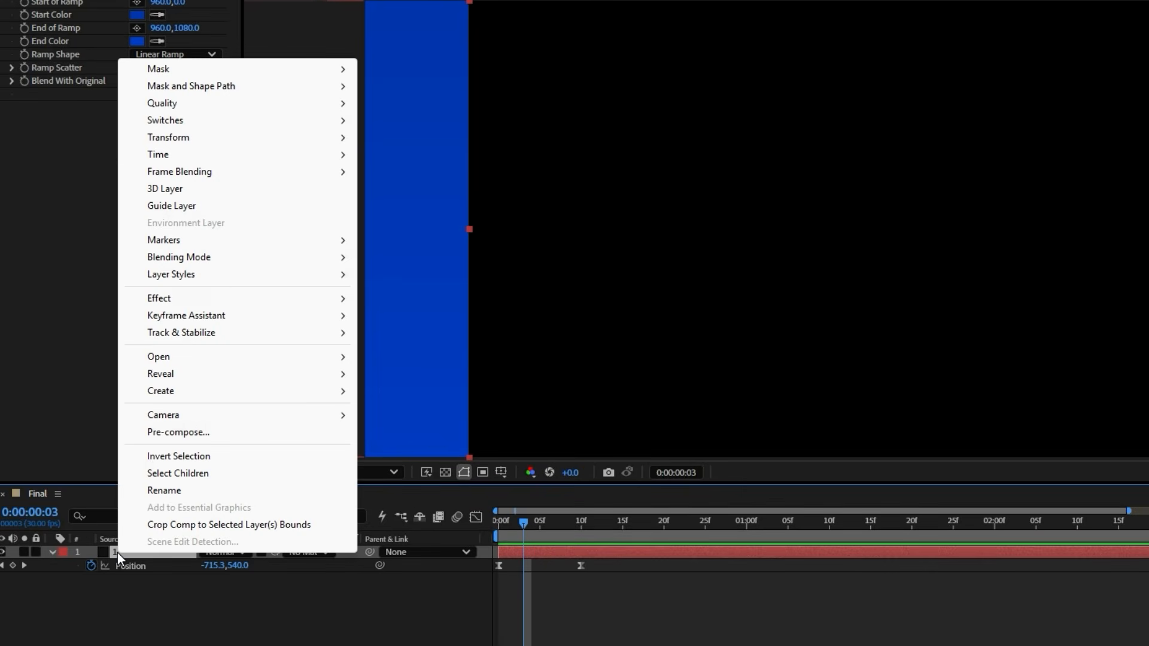
pyautogui.moveTo(287, 275)
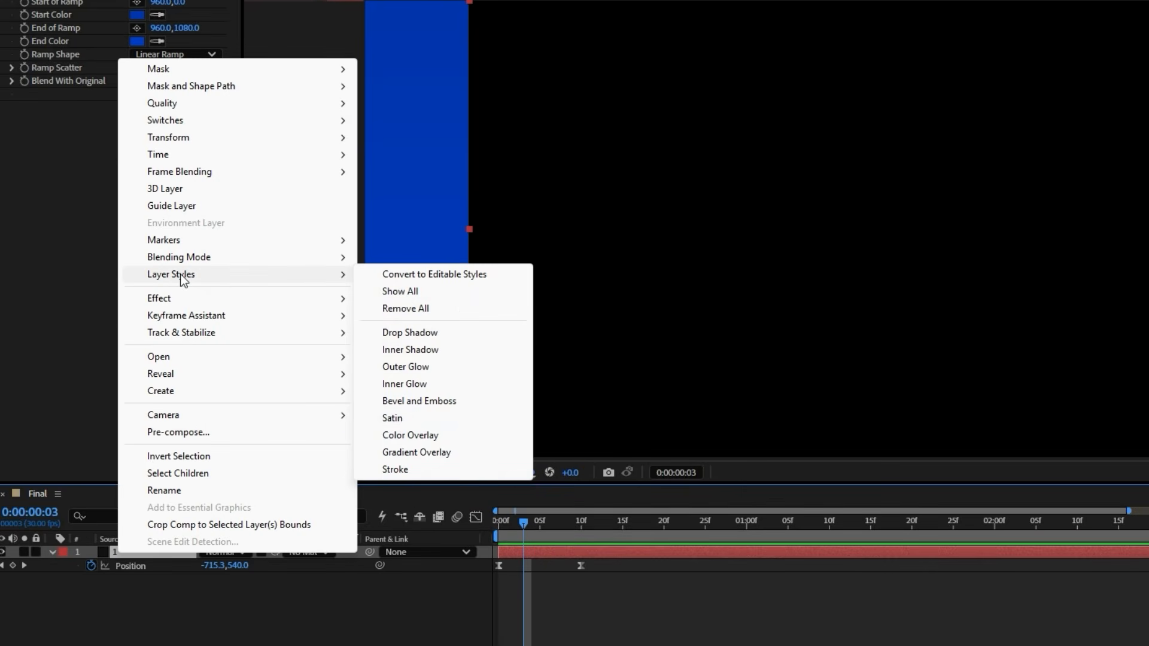
pyautogui.click(400, 469)
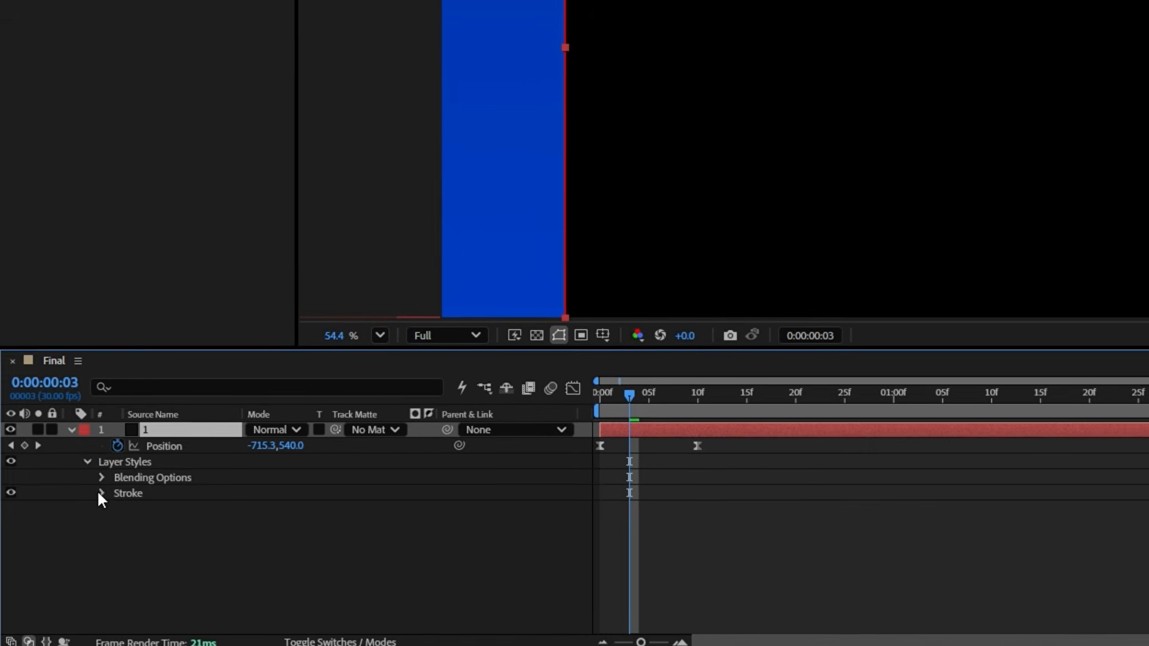
pyautogui.click(78, 606)
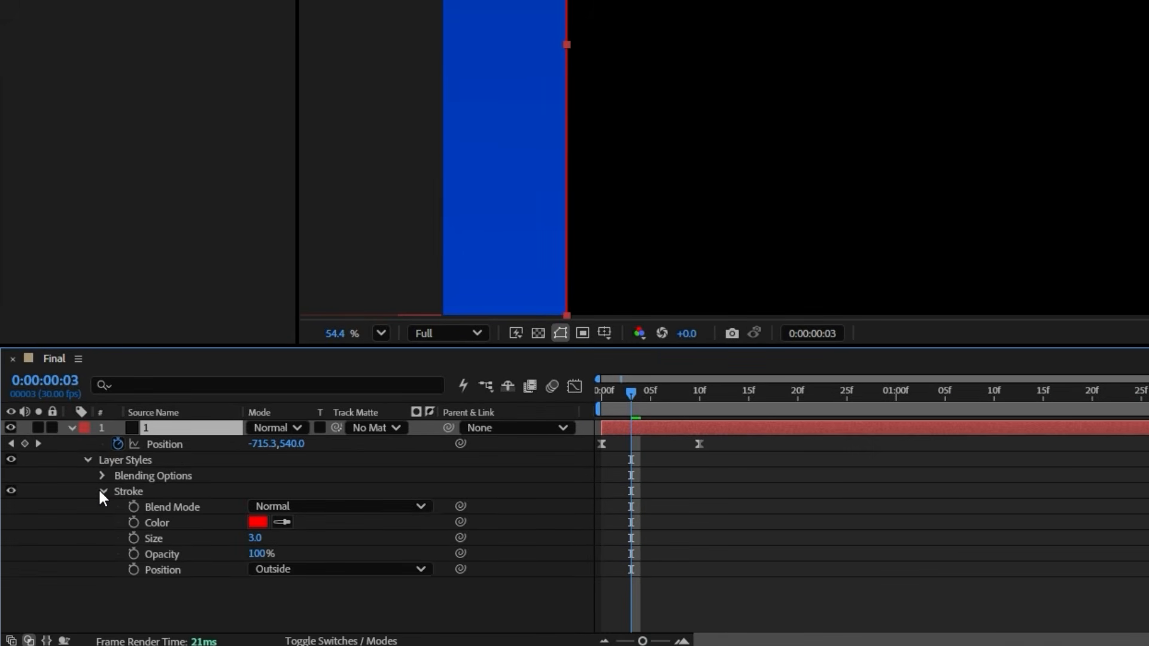
# Set the stroke color of layer 1 to bright blue 0F8BFF.
pyautogui.click(258, 522)
pyautogui.click(658, 306)
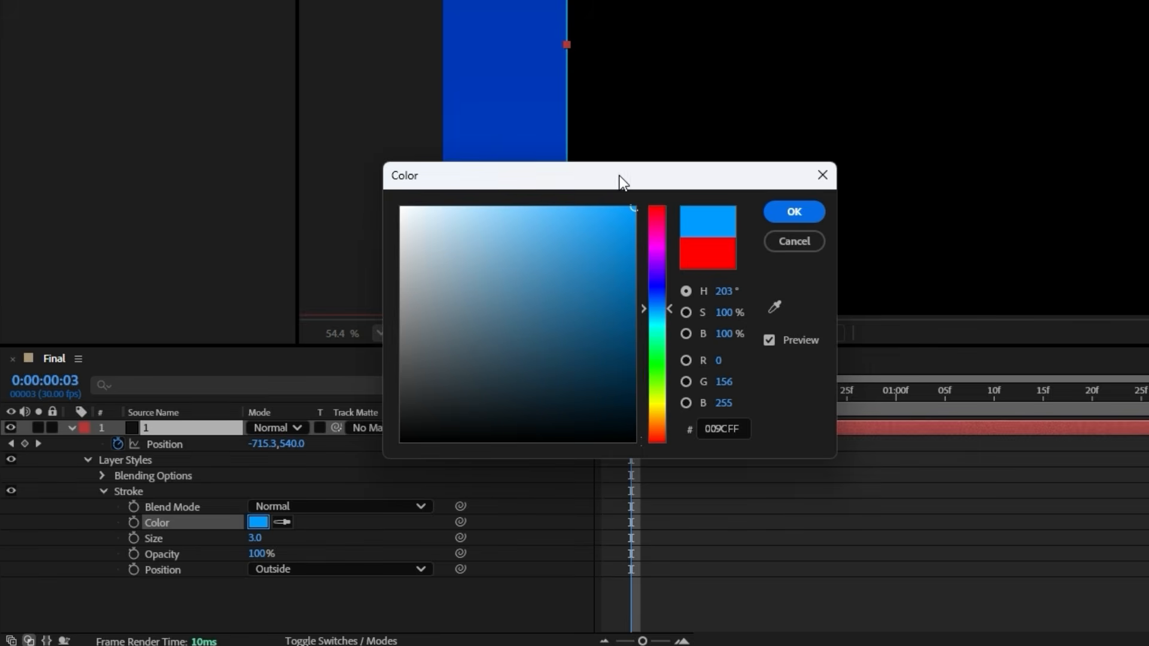
pyautogui.moveTo(620, 180); pyautogui.dragTo(731, 212)
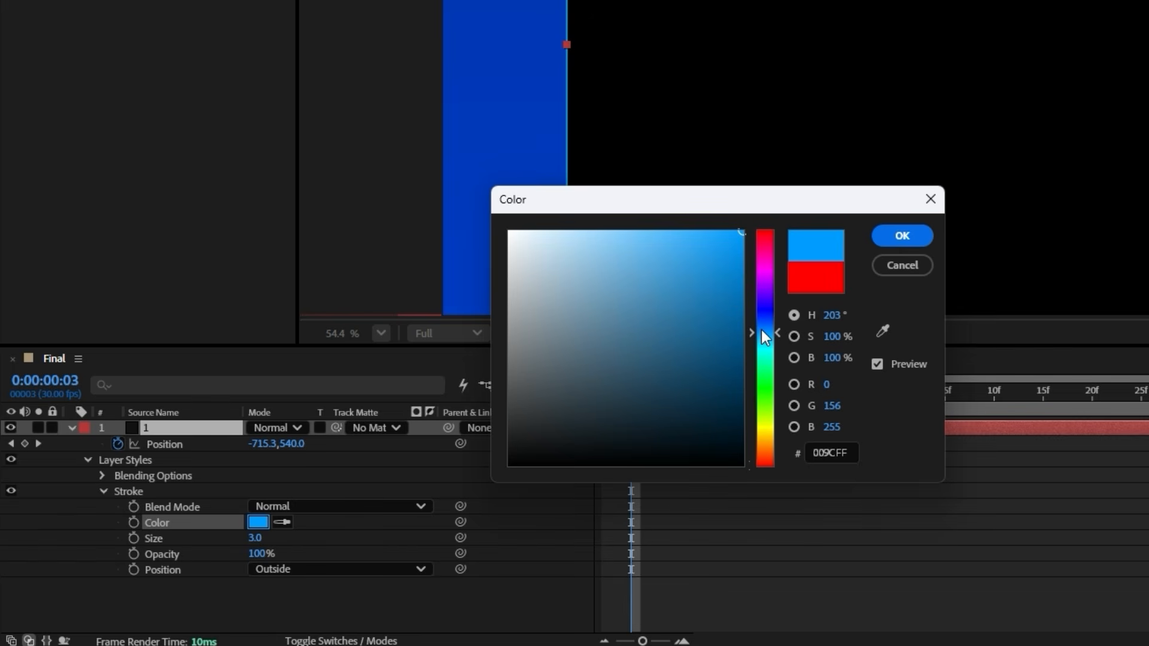
pyautogui.moveTo(762, 332); pyautogui.dragTo(762, 328)
pyautogui.moveTo(688, 237)
pyautogui.mouseDown()
pyautogui.moveTo(693, 215)
pyautogui.moveTo(728, 219)
pyautogui.mouseUp()
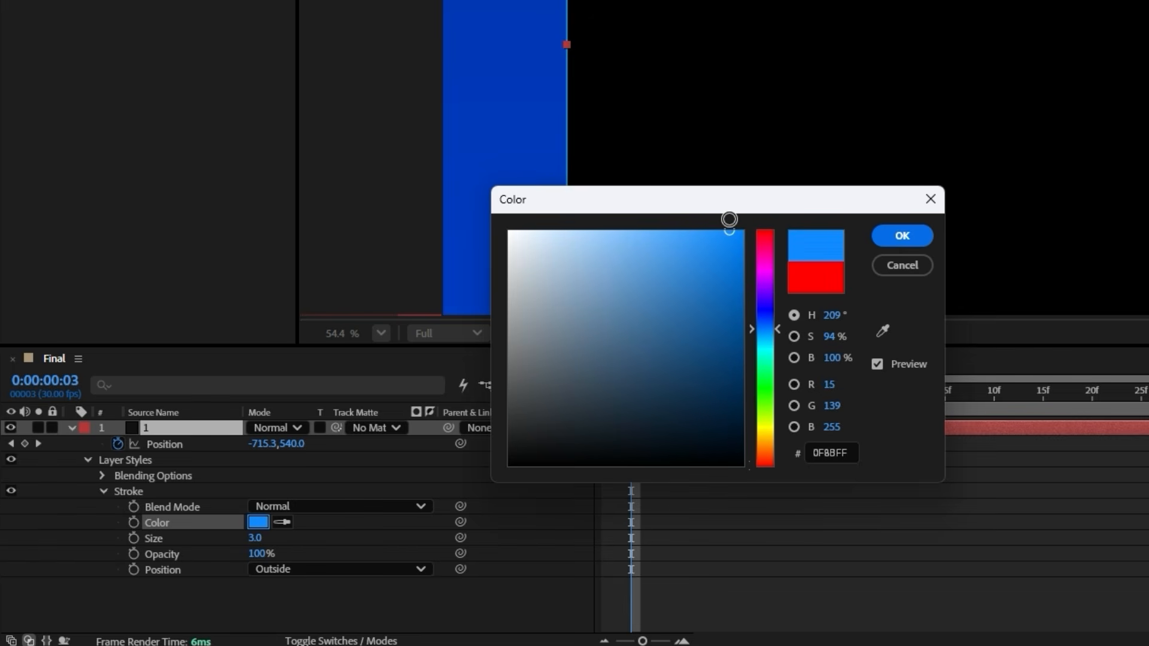
pyautogui.click(904, 237)
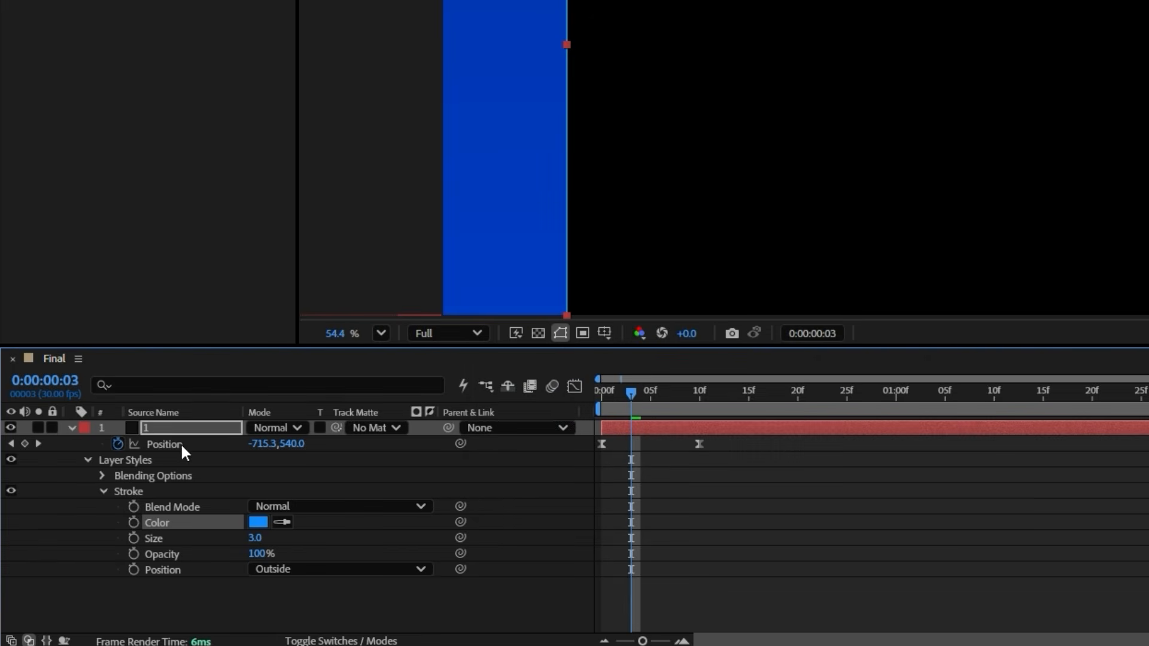
# Add a Drop Shadow layer style to layer 1 and expand its settings.
pyautogui.rightClick(159, 425)
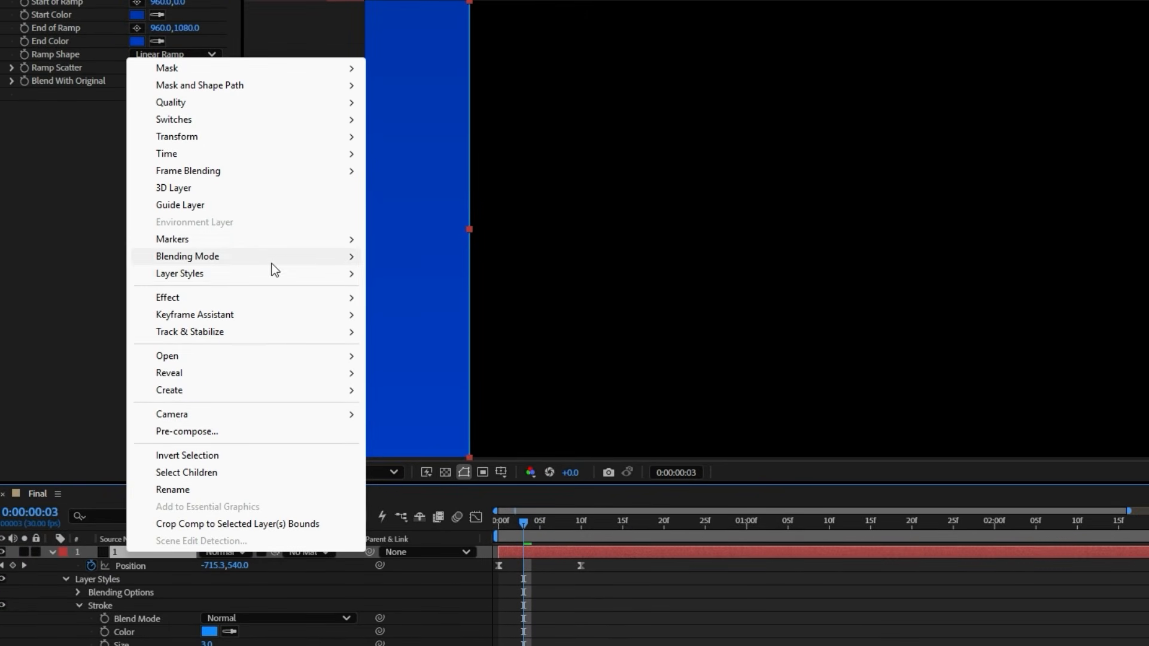
pyautogui.moveTo(310, 97)
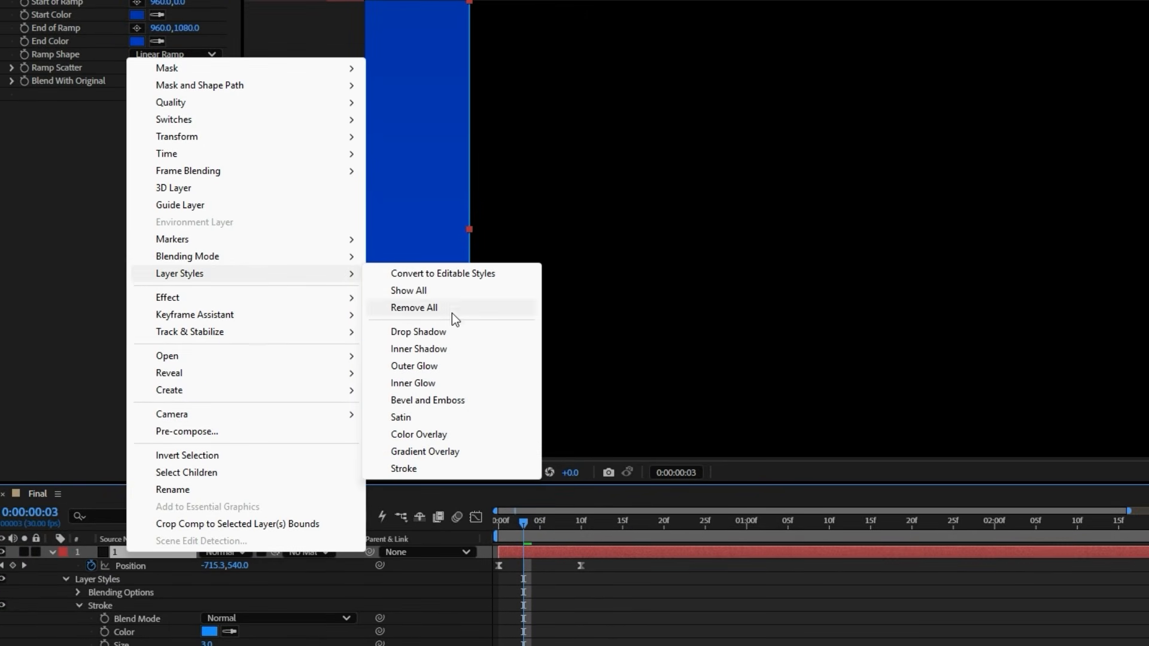
pyautogui.click(442, 332)
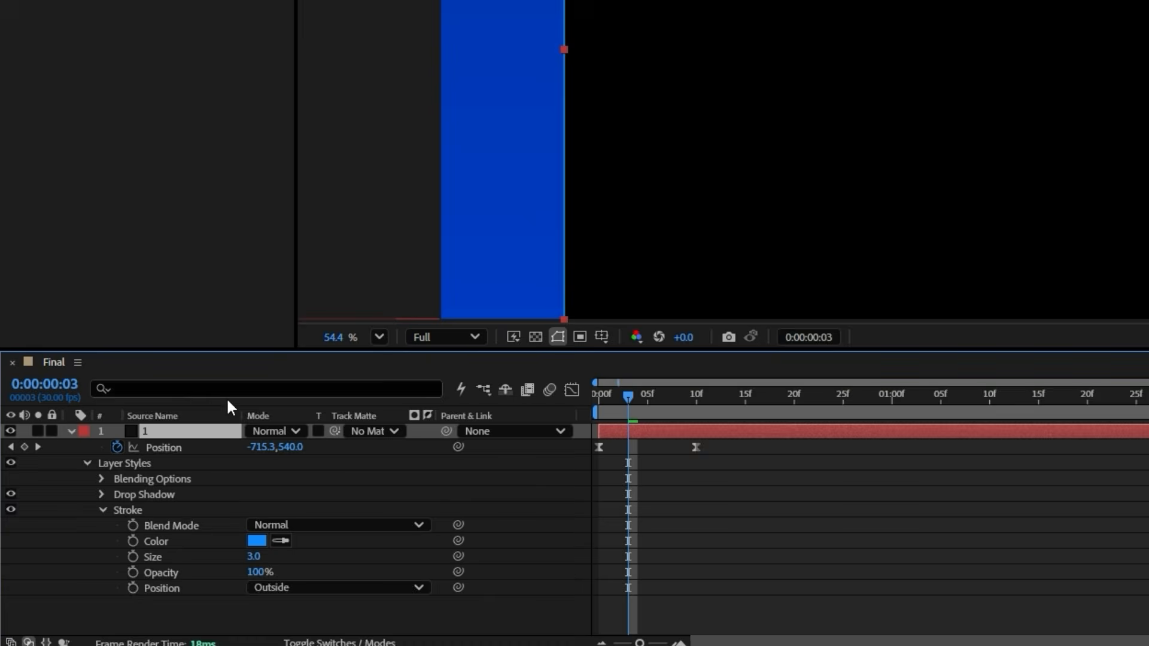
pyautogui.click(103, 496)
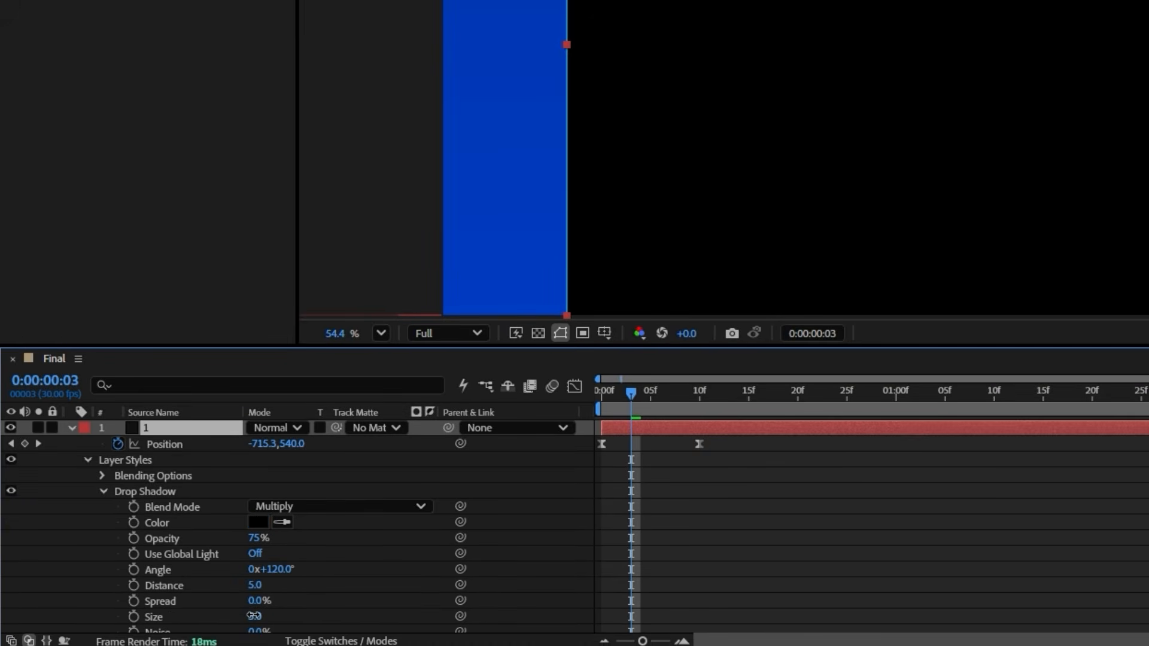
# Set layer 1's Drop Shadow size to 200 and check the shadow against the transparency grid.
pyautogui.click(121, 564)
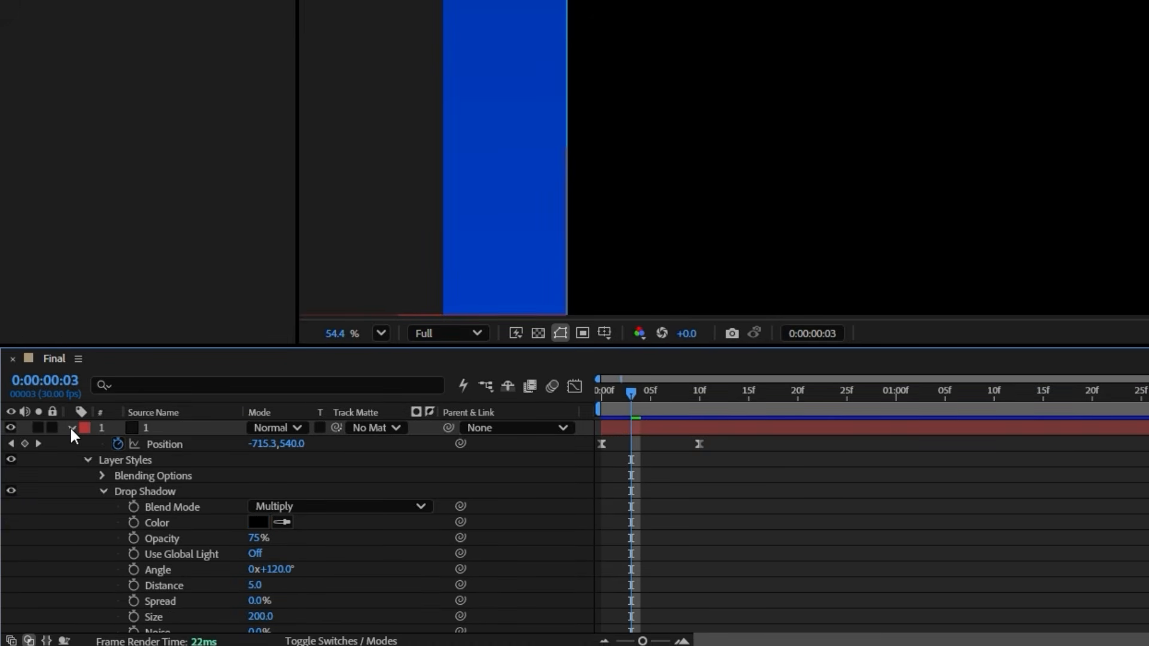
pyautogui.click(71, 428)
pyautogui.moveTo(637, 396); pyautogui.dragTo(682, 402)
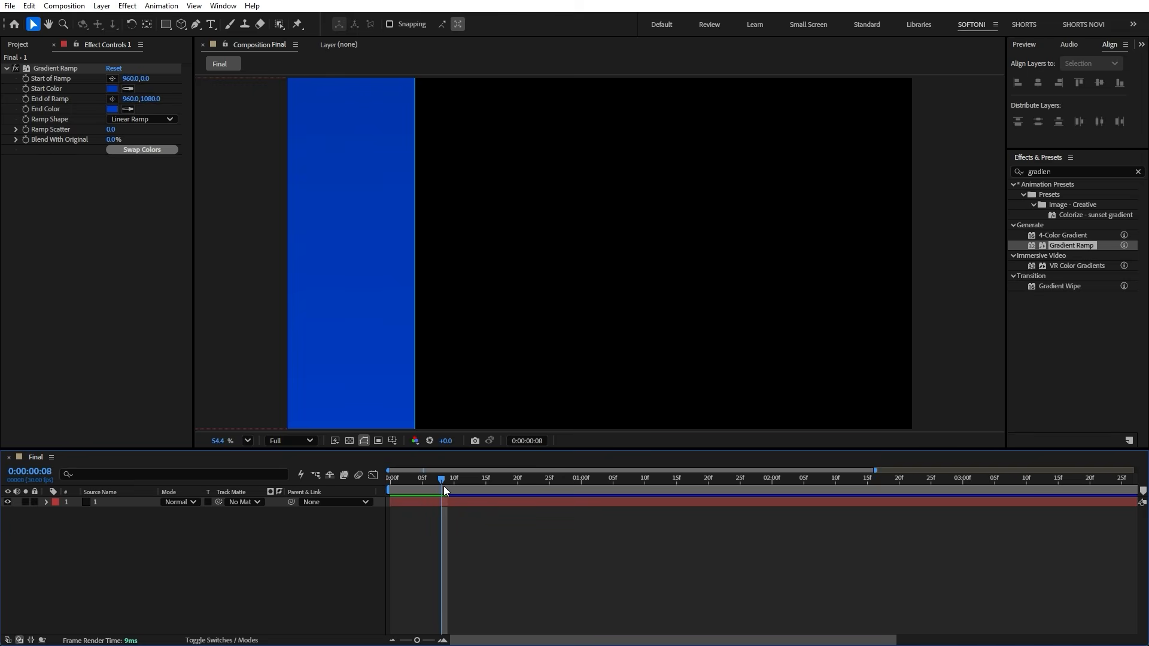
pyautogui.click(349, 441)
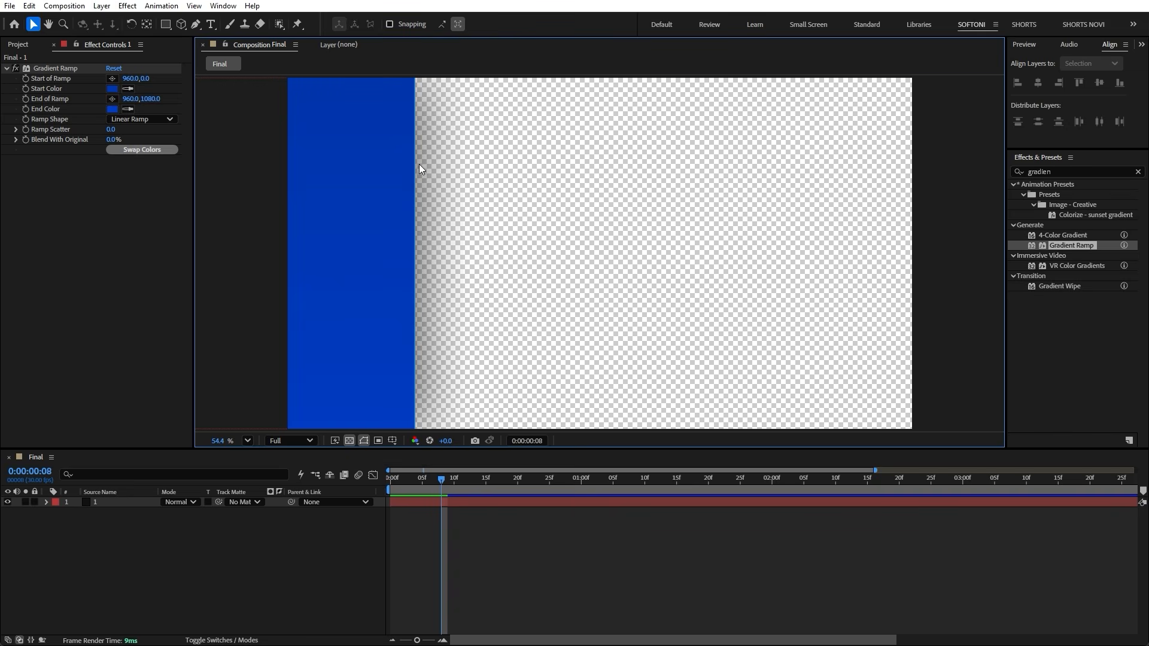
pyautogui.click(418, 479)
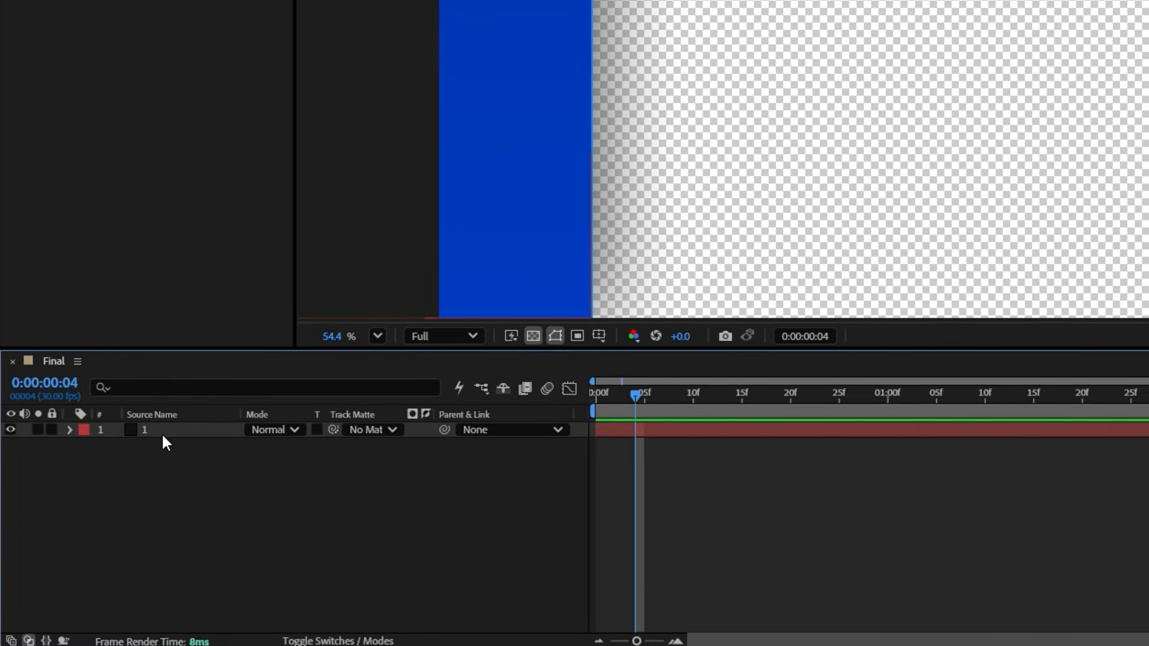
# Duplicate layer 1 and rename the lower copy to 2.
pyautogui.click(103, 504)
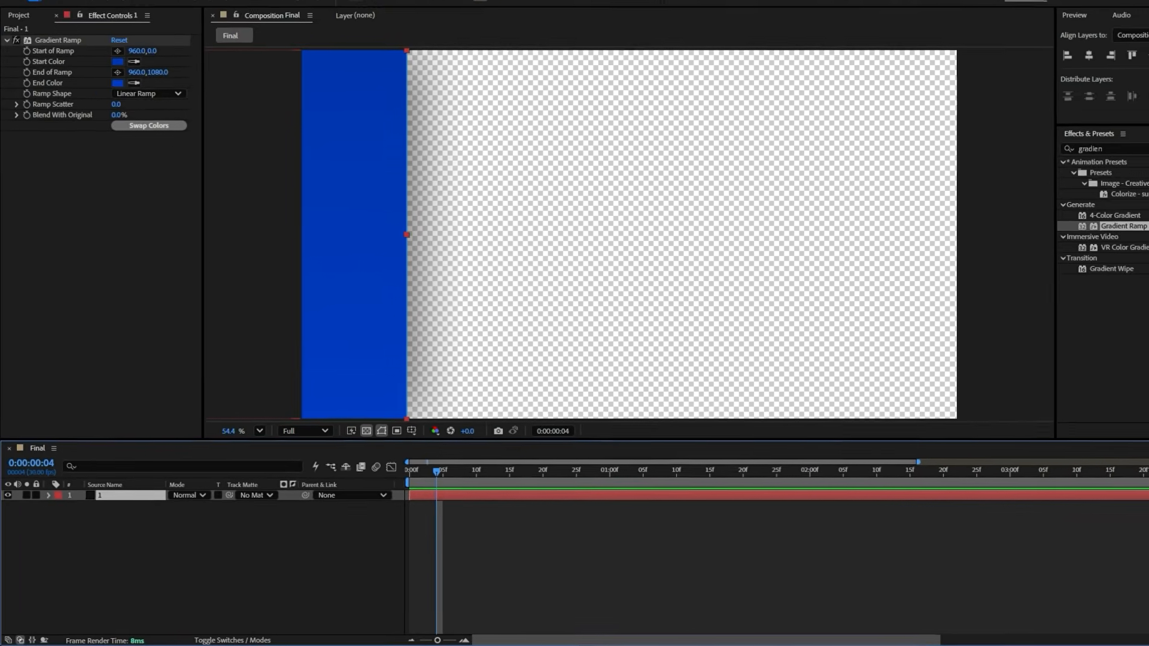
pyautogui.click(34, 10)
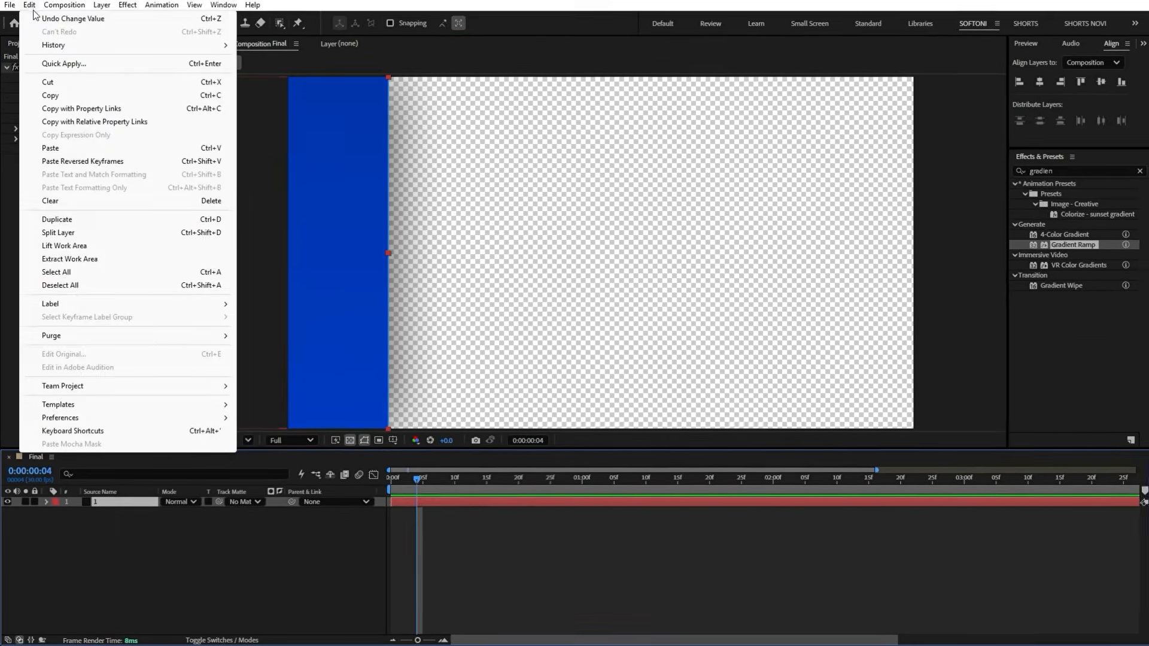
pyautogui.click(57, 219)
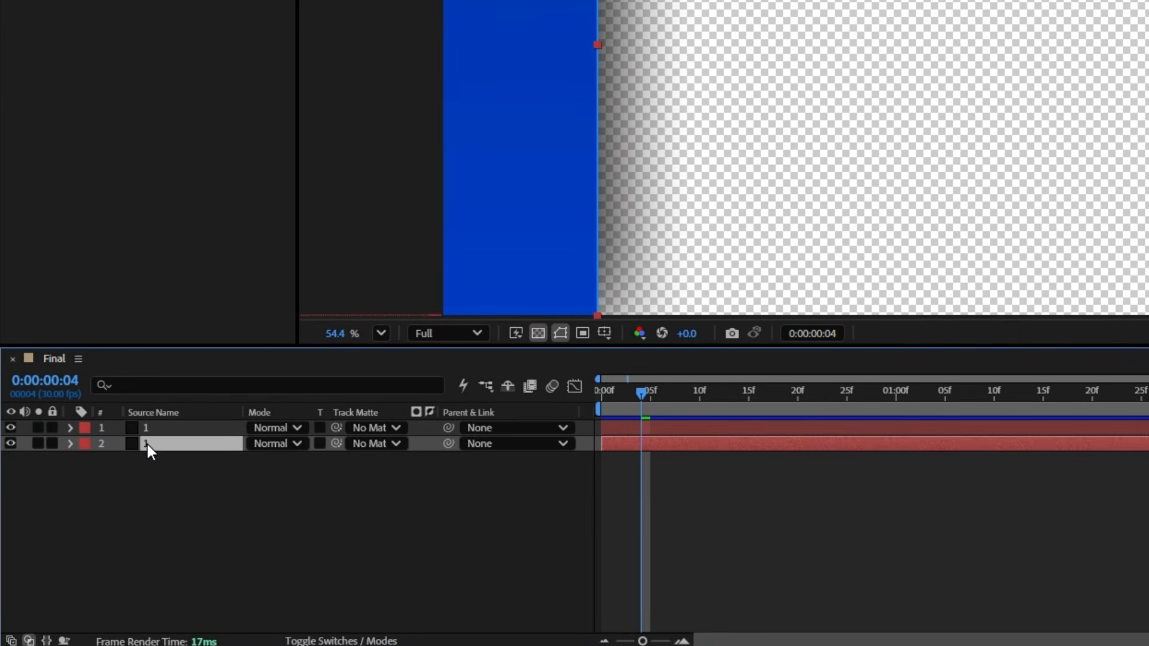
pyautogui.press('Return')
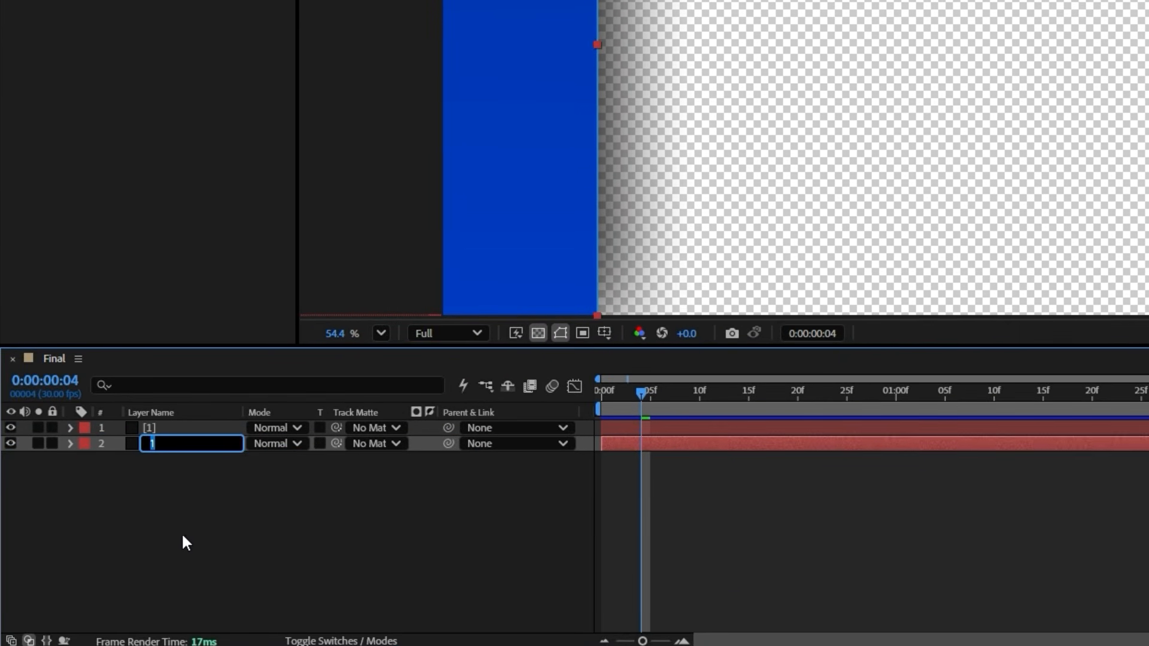
pyautogui.write('2')
pyautogui.click(189, 533)
# Reveal layer 2's Position and add 400 to its X value at the frame 10 keyframe, making it -165.
pyautogui.click(150, 441)
pyautogui.press('p')
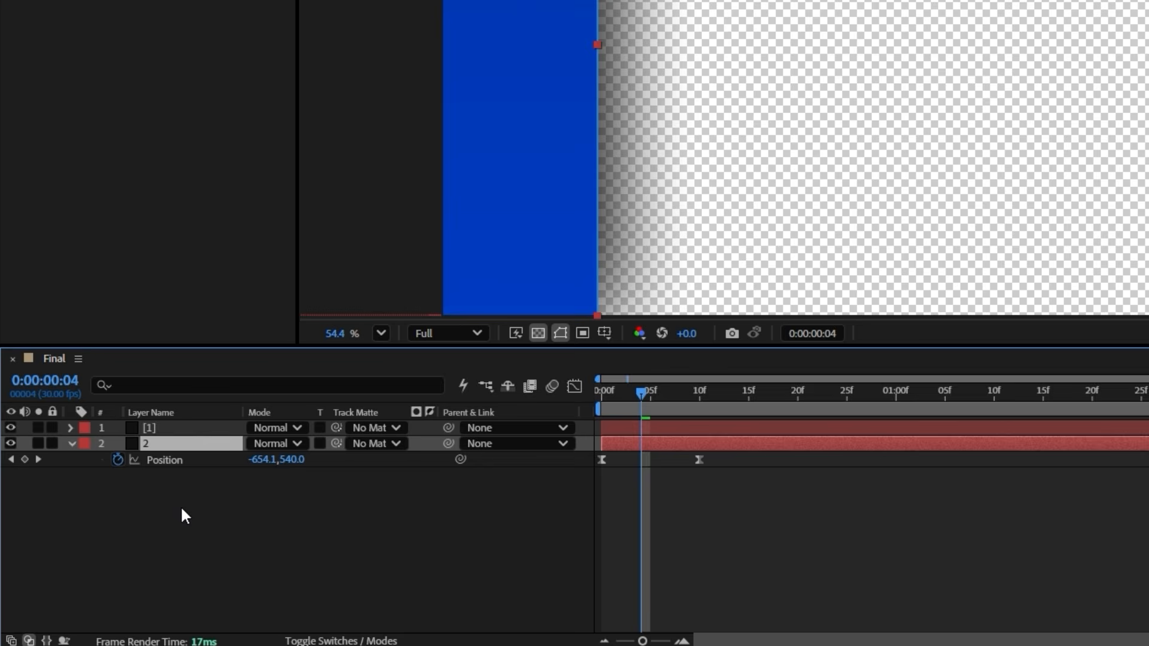
pyautogui.press('k')
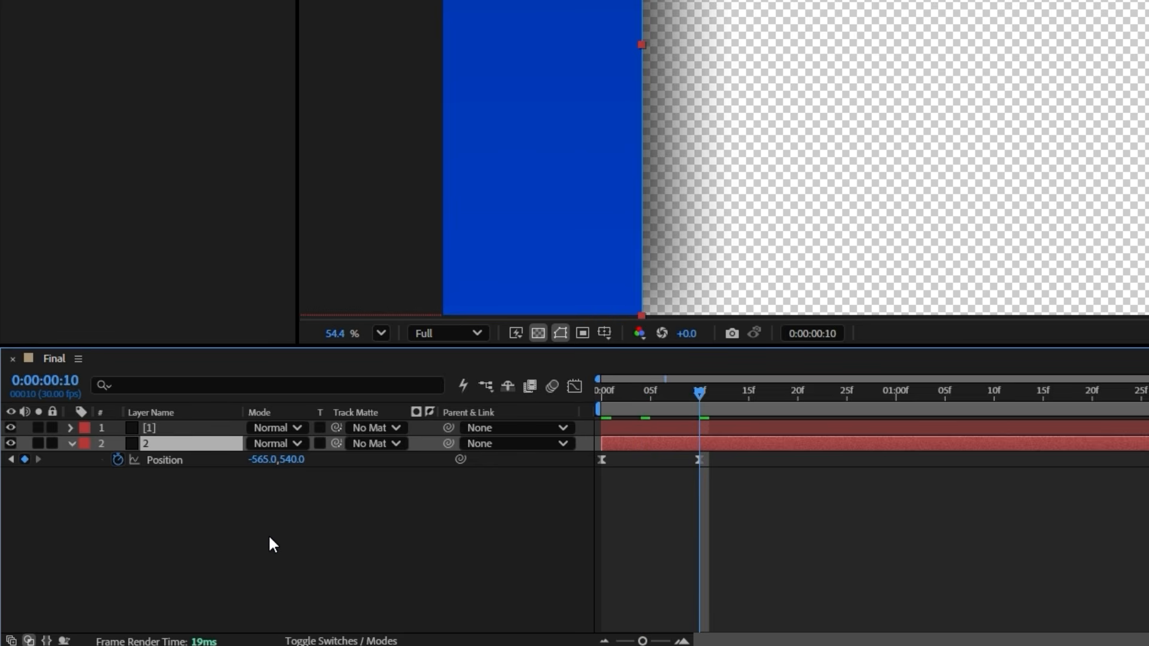
pyautogui.press('j')
pyautogui.press('k')
pyautogui.press('j')
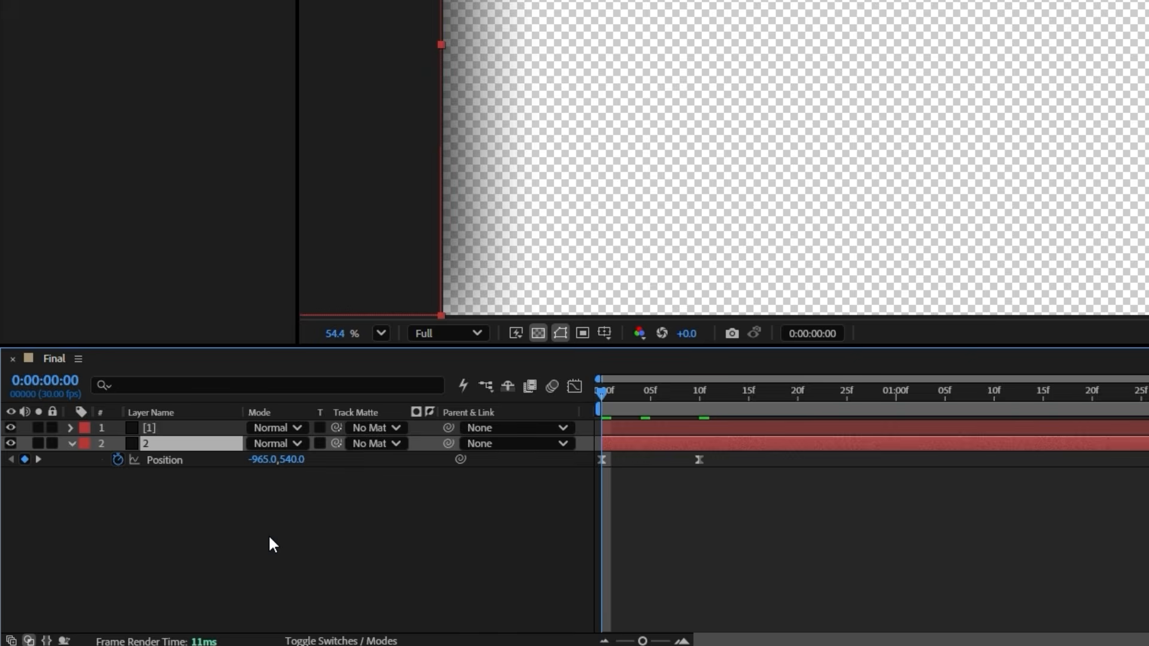
pyautogui.press('k')
pyautogui.press('j')
pyautogui.press('k')
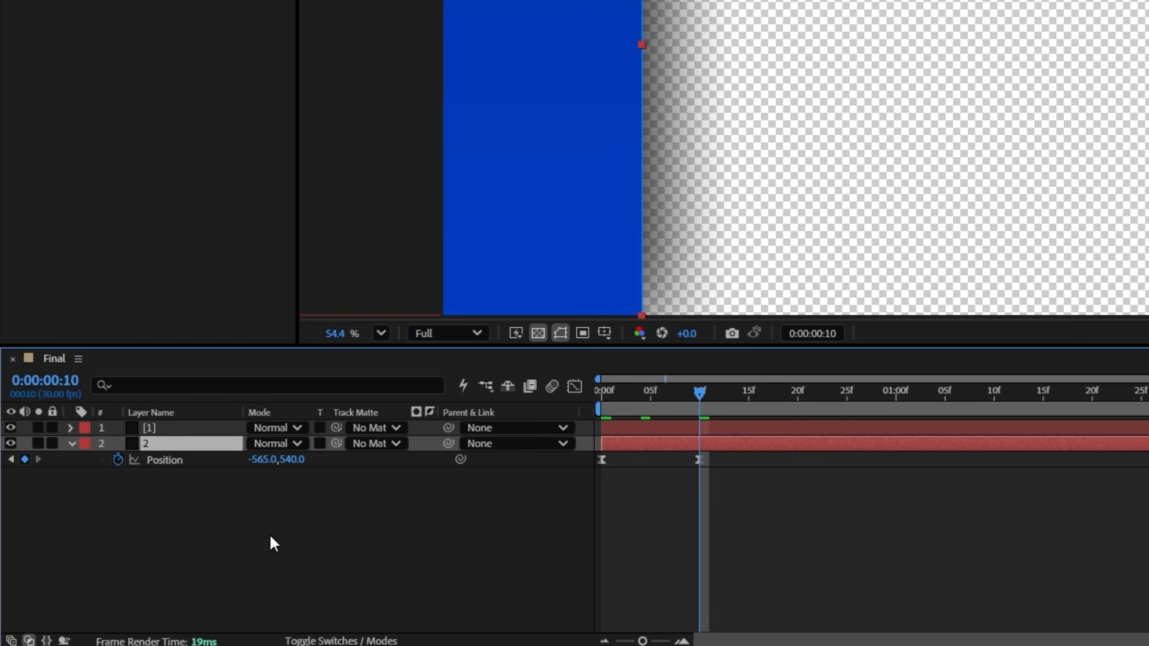
pyautogui.click(259, 461)
pyautogui.click(284, 459)
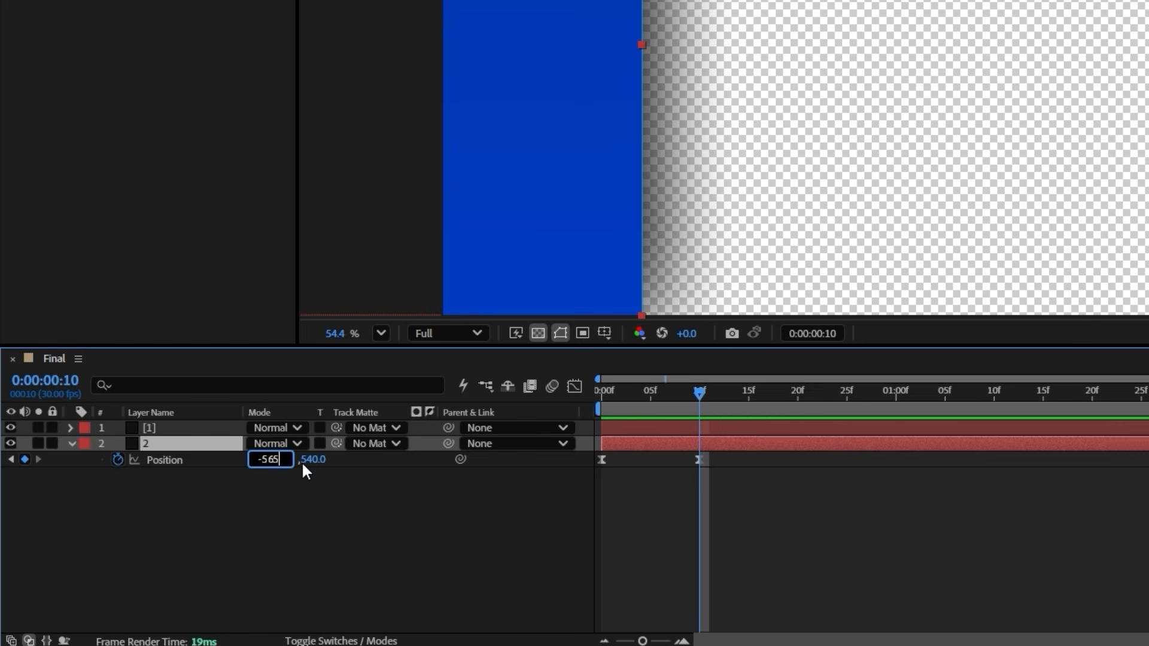
pyautogui.write('+400')
pyautogui.click(359, 542)
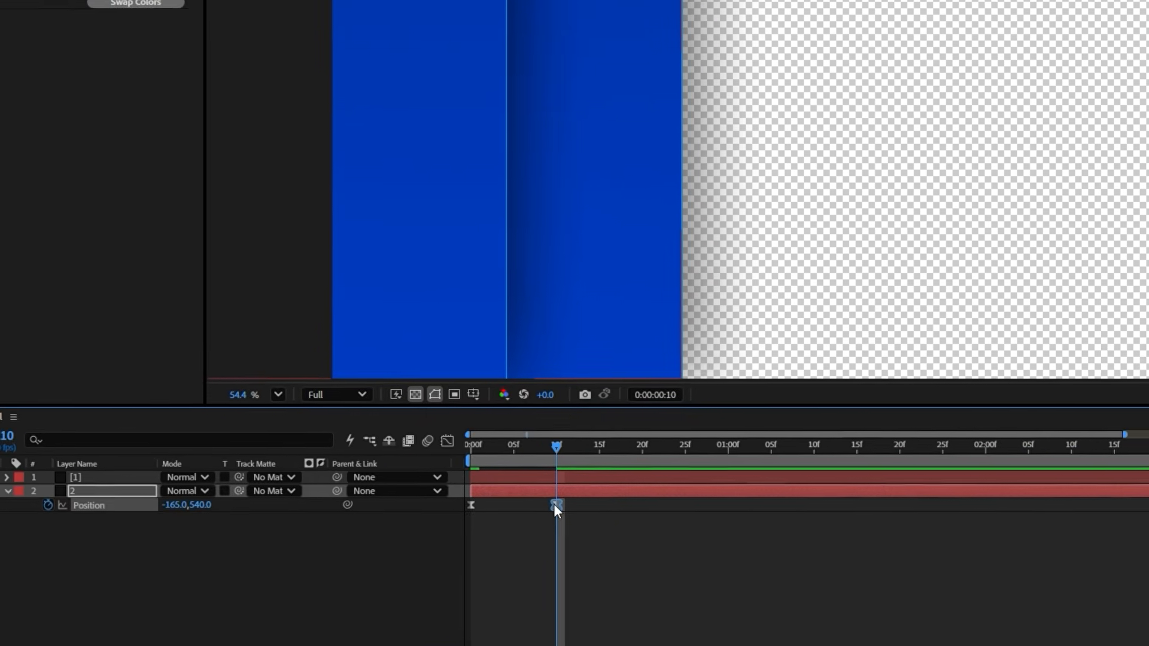
# Move layer 2's last Position keyframe to frame 20 and preview the animation.
pyautogui.moveTo(454, 522); pyautogui.dragTo(510, 525)
pyautogui.moveTo(651, 506); pyautogui.dragTo(658, 506)
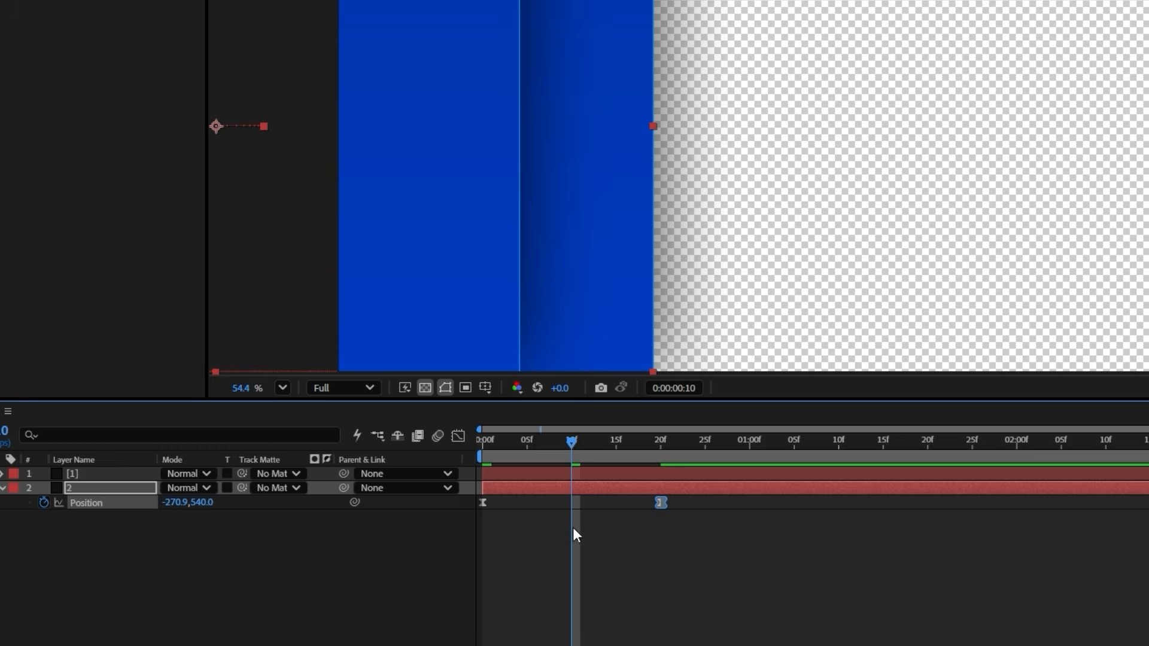
pyautogui.click(185, 566)
pyautogui.press('space')
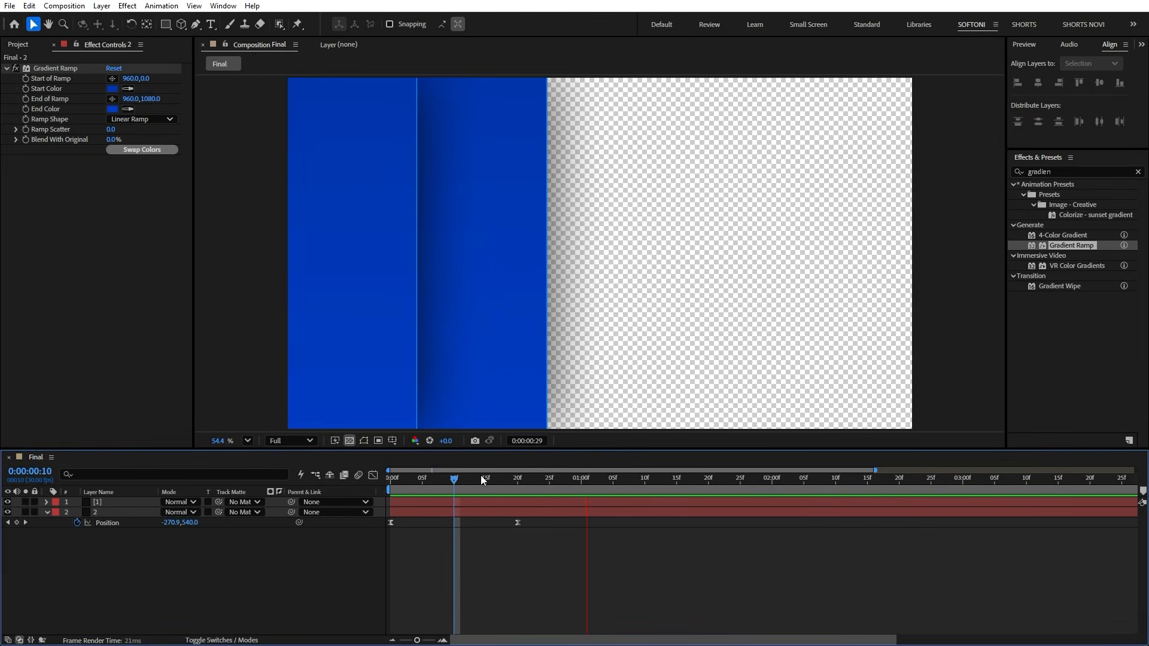
# Collapse layer 2's properties at frame 13 and turn off the transparency grid.
pyautogui.click(503, 470)
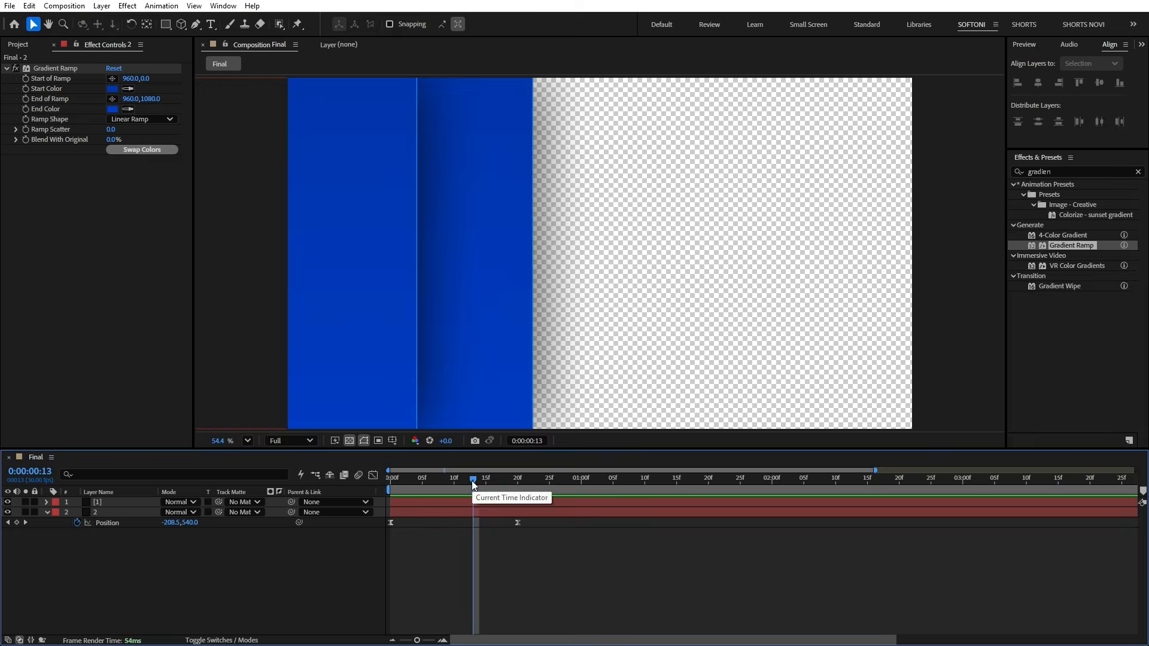
pyautogui.click(46, 512)
pyautogui.click(348, 442)
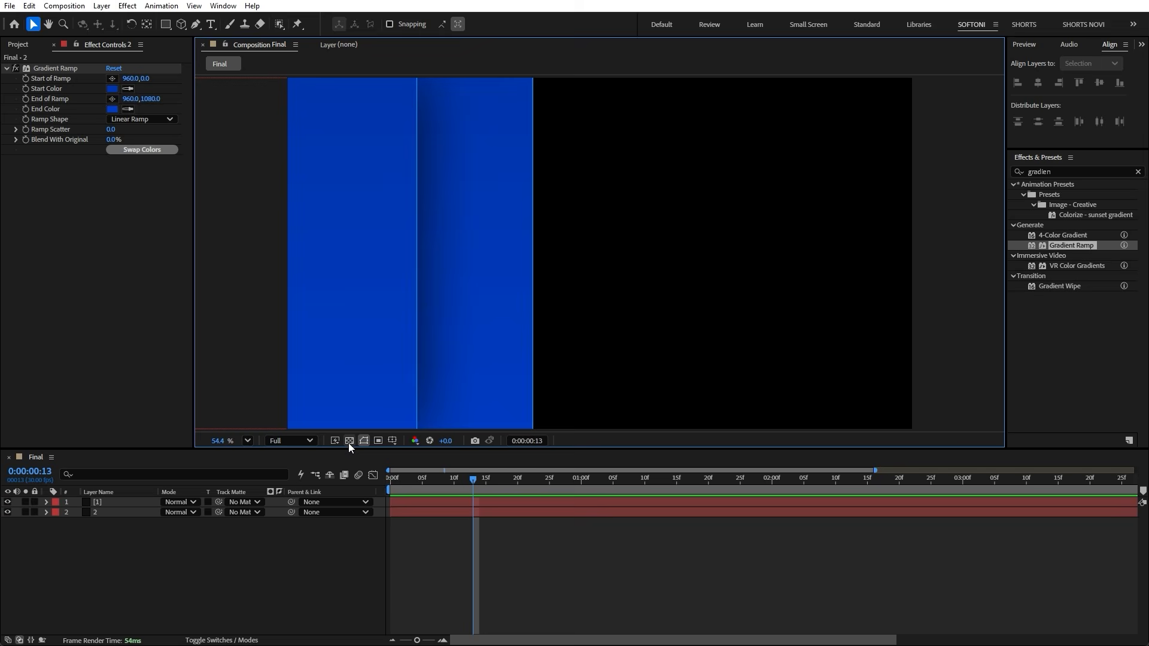
# Brighten layer 2's Gradient Ramp with start color 0048ED and end color 1F64FF.
pyautogui.click(99, 513)
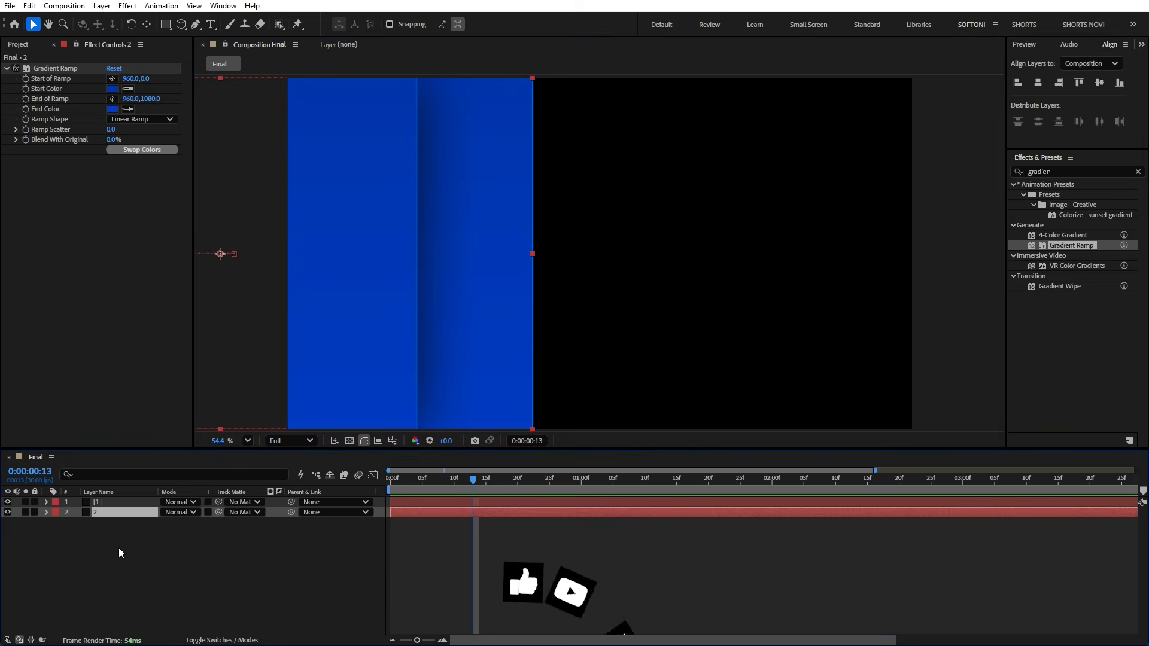
pyautogui.click(111, 89)
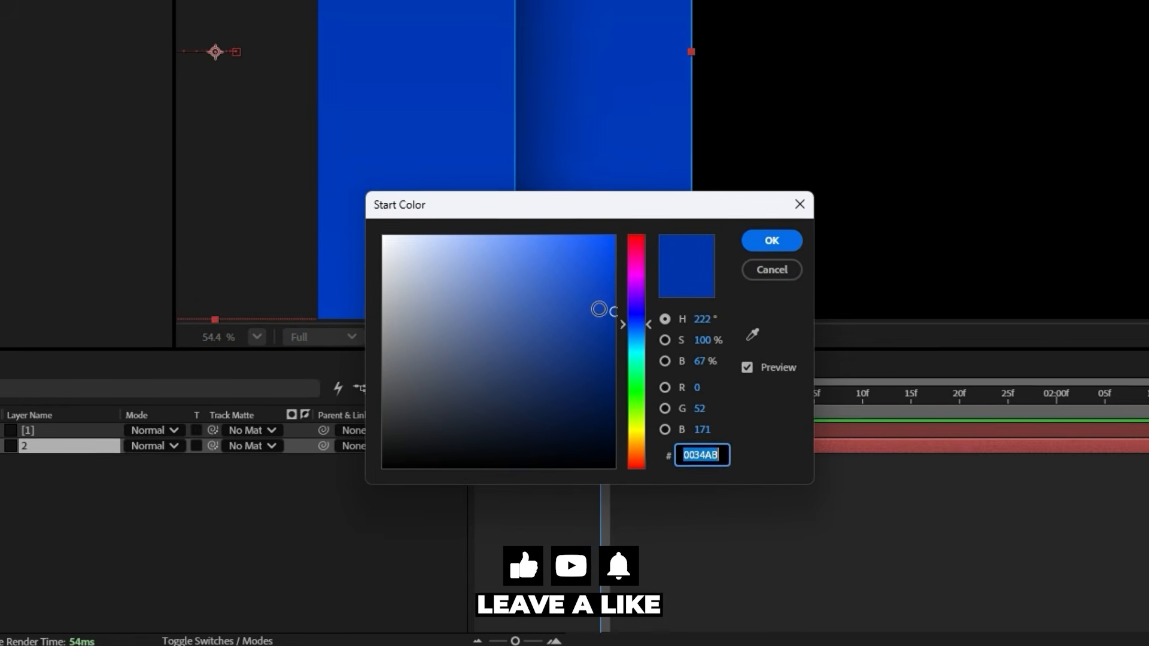
pyautogui.moveTo(562, 356); pyautogui.dragTo(569, 311)
pyautogui.click(778, 236)
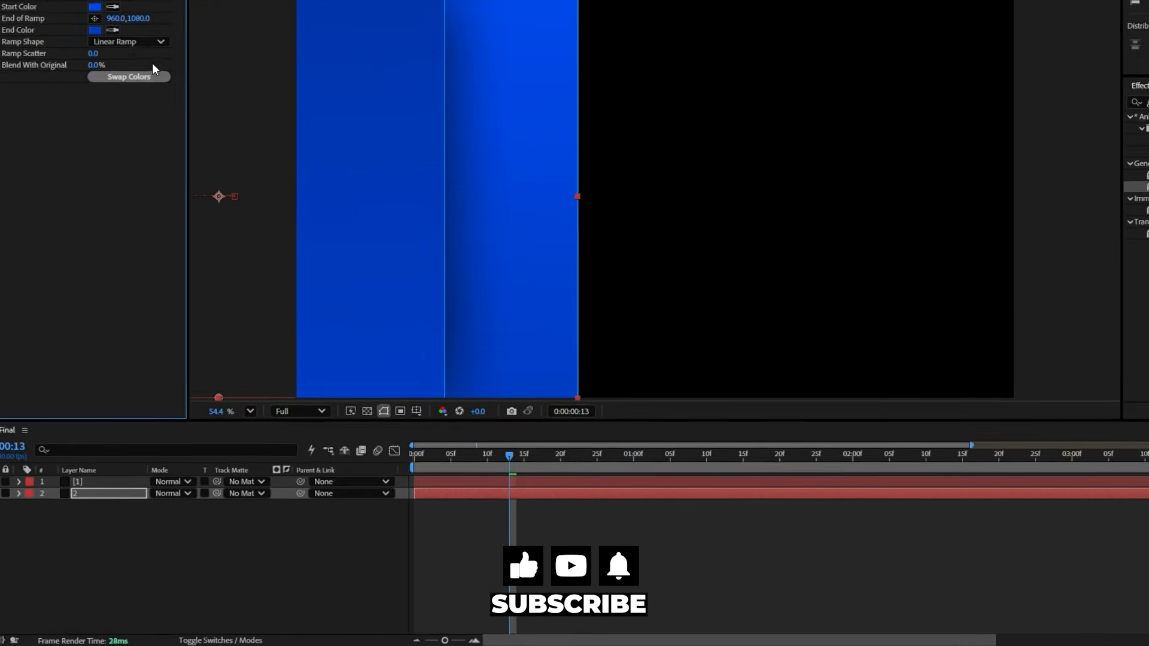
pyautogui.click(112, 109)
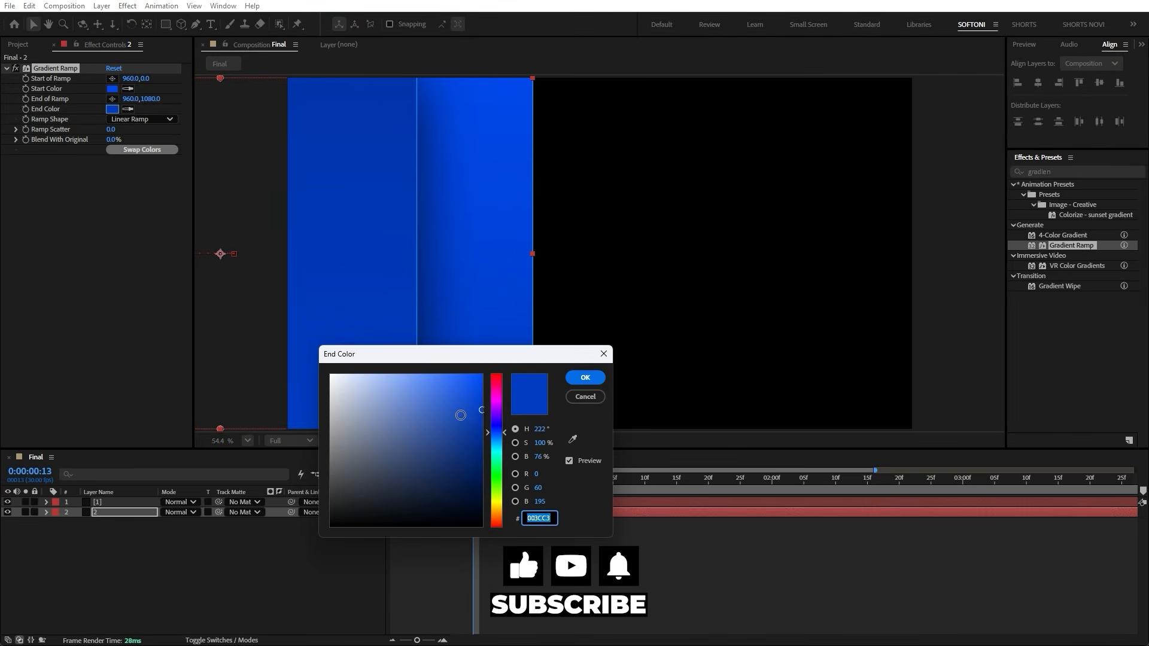
pyautogui.moveTo(460, 414); pyautogui.dragTo(464, 363)
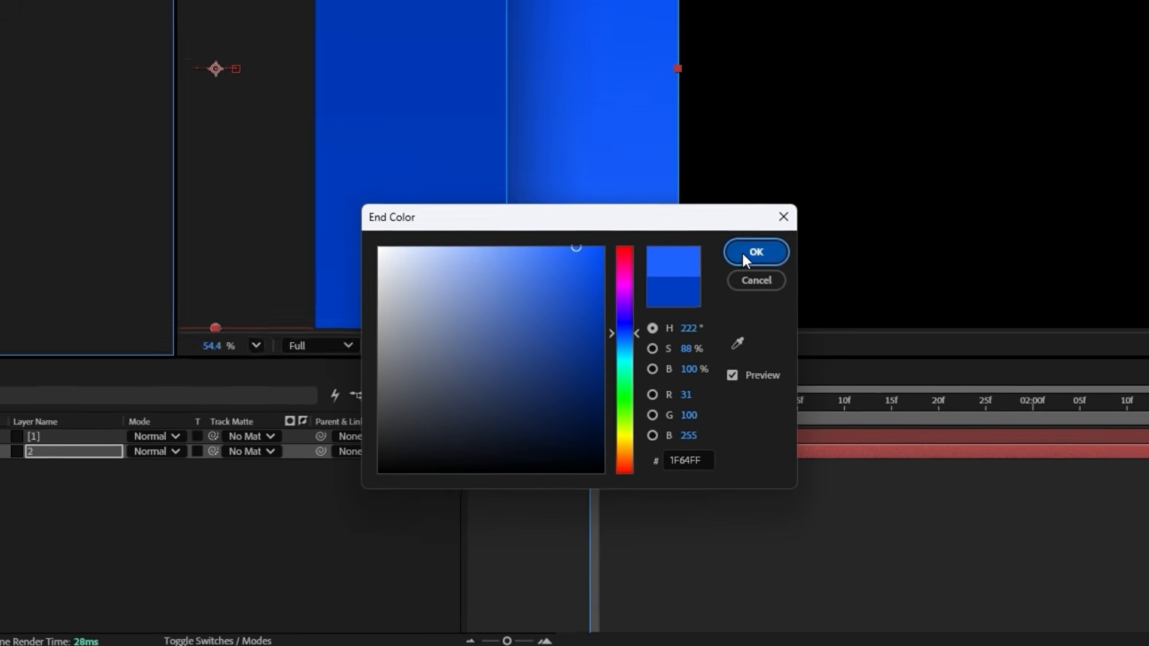
pyautogui.click(765, 237)
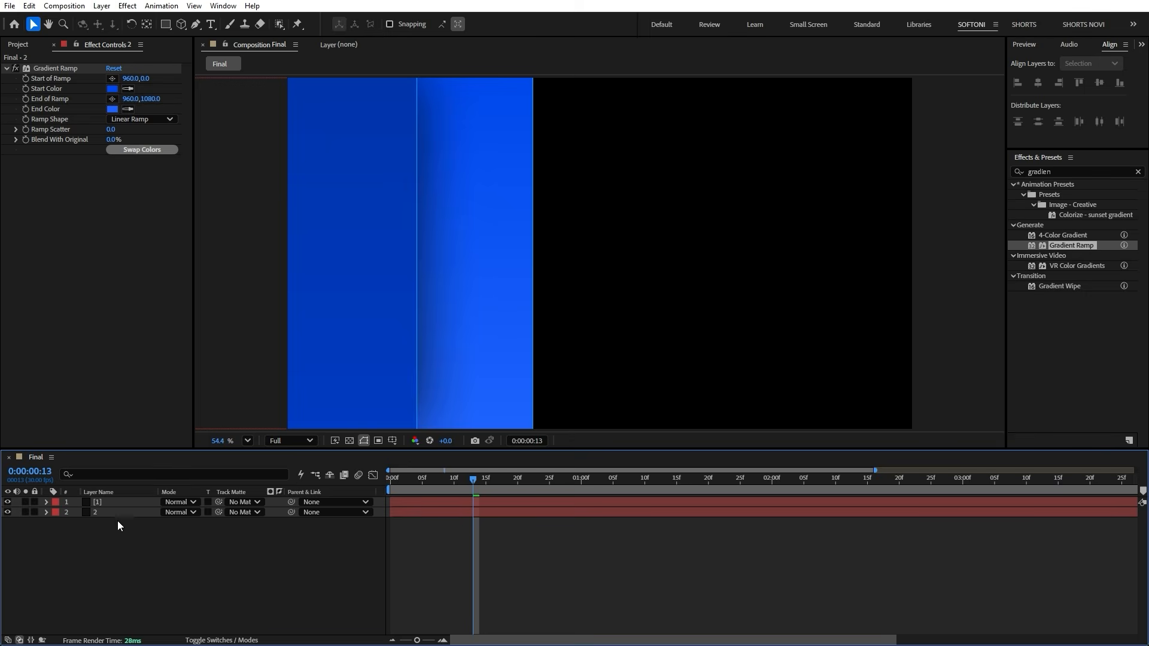
# Duplicate layer 2 and place the copy beneath it as layer 3.
pyautogui.click(103, 511)
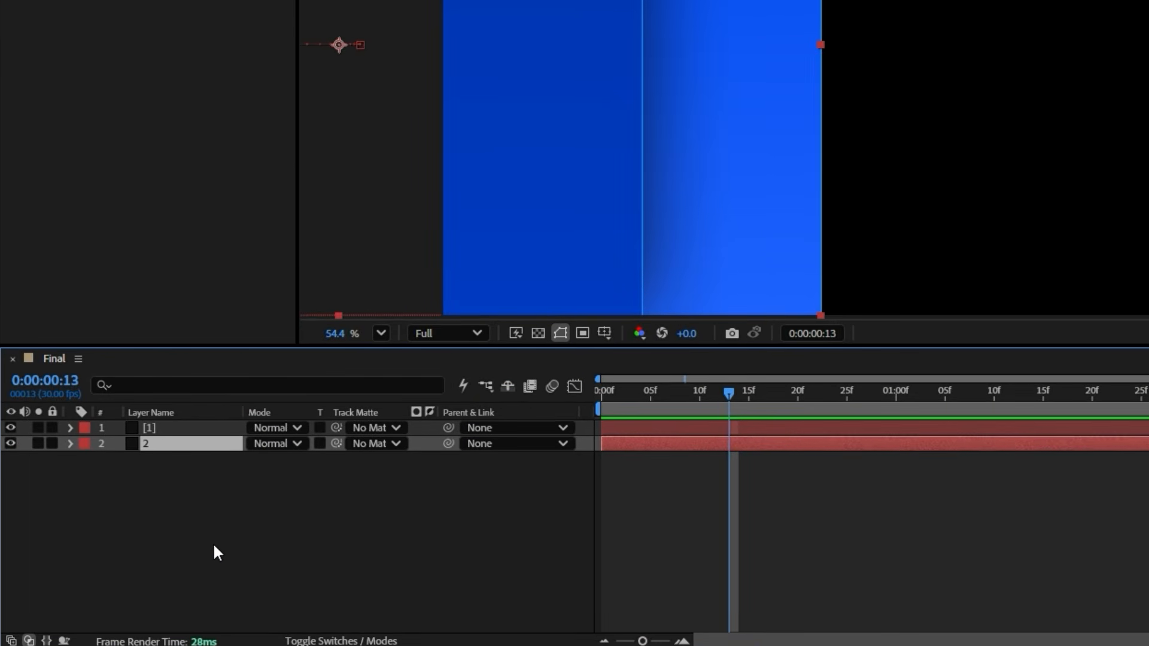
pyautogui.hotkey('ctrl', 'd')
pyautogui.moveTo(145, 447); pyautogui.dragTo(149, 476)
# Add 400 to layer 3's Position X at its last keyframe, making it 235, and move that keyframe to 01:00f.
pyautogui.press('p')
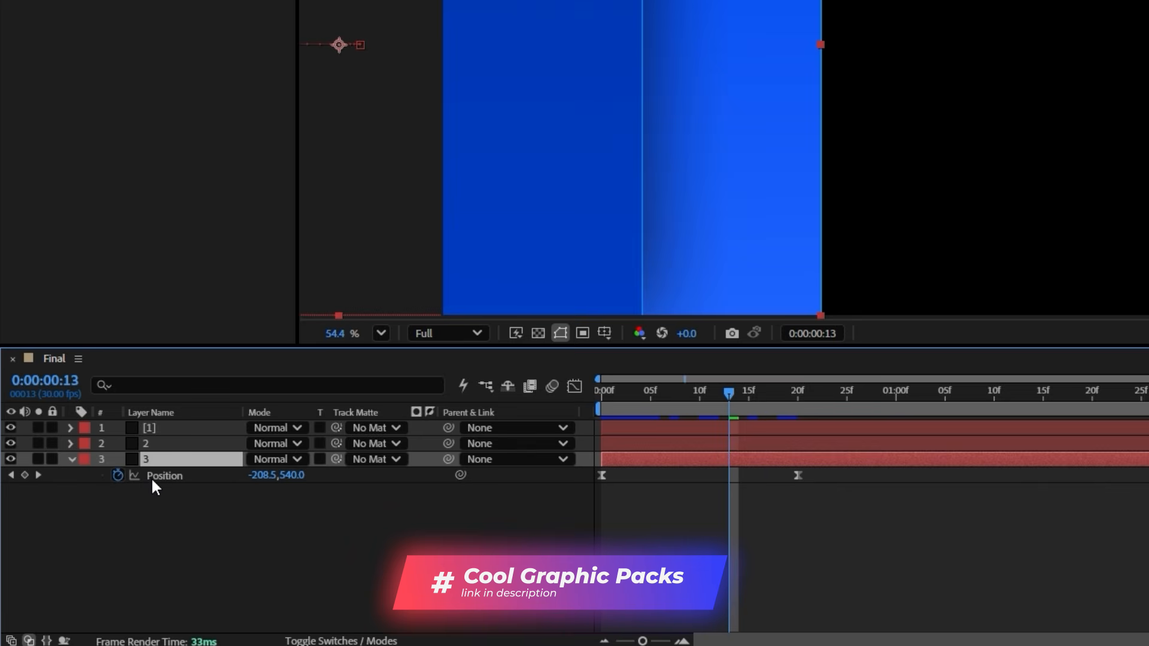
pyautogui.press('j')
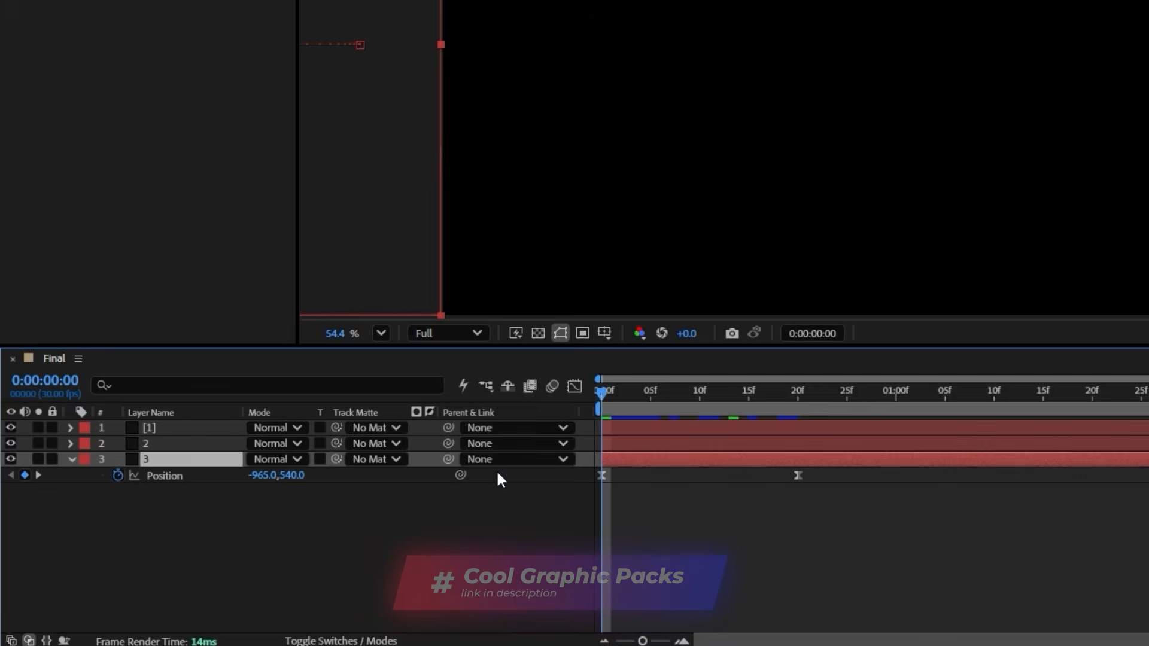
pyautogui.press('k')
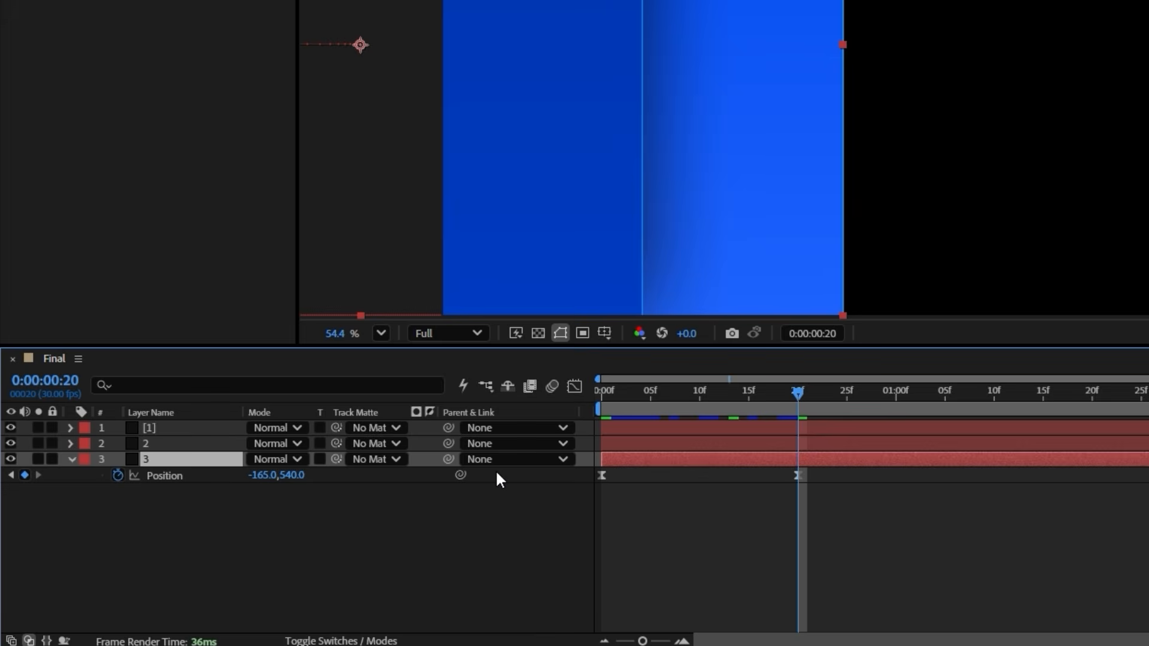
pyautogui.click(260, 485)
pyautogui.write('+400')
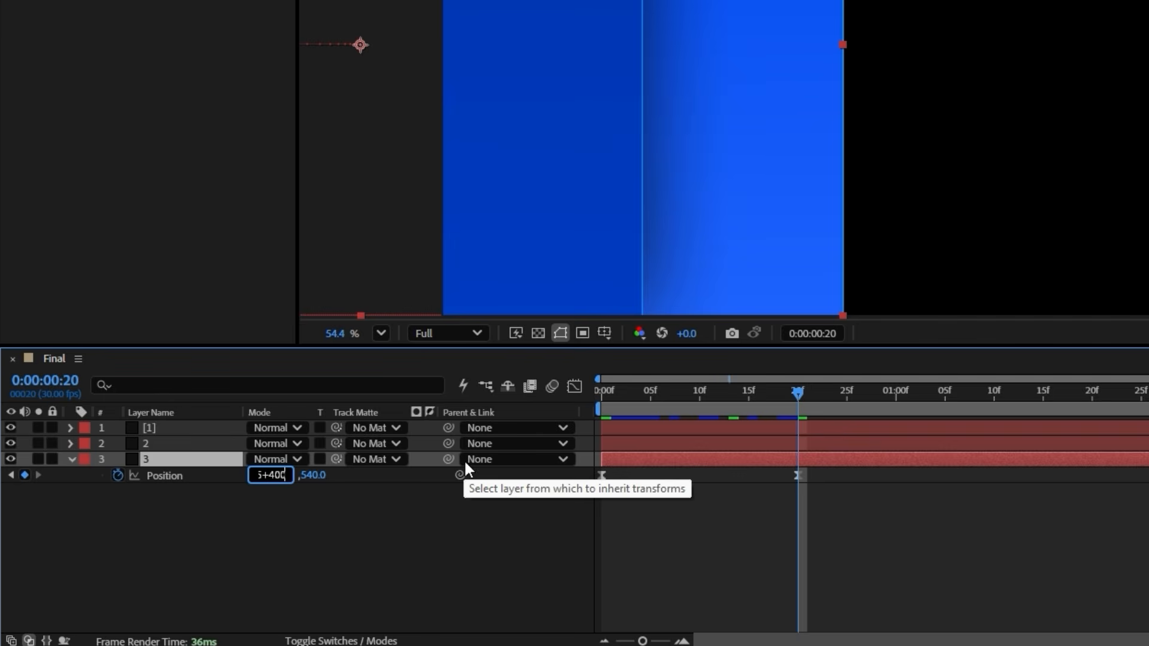
pyautogui.press('Return')
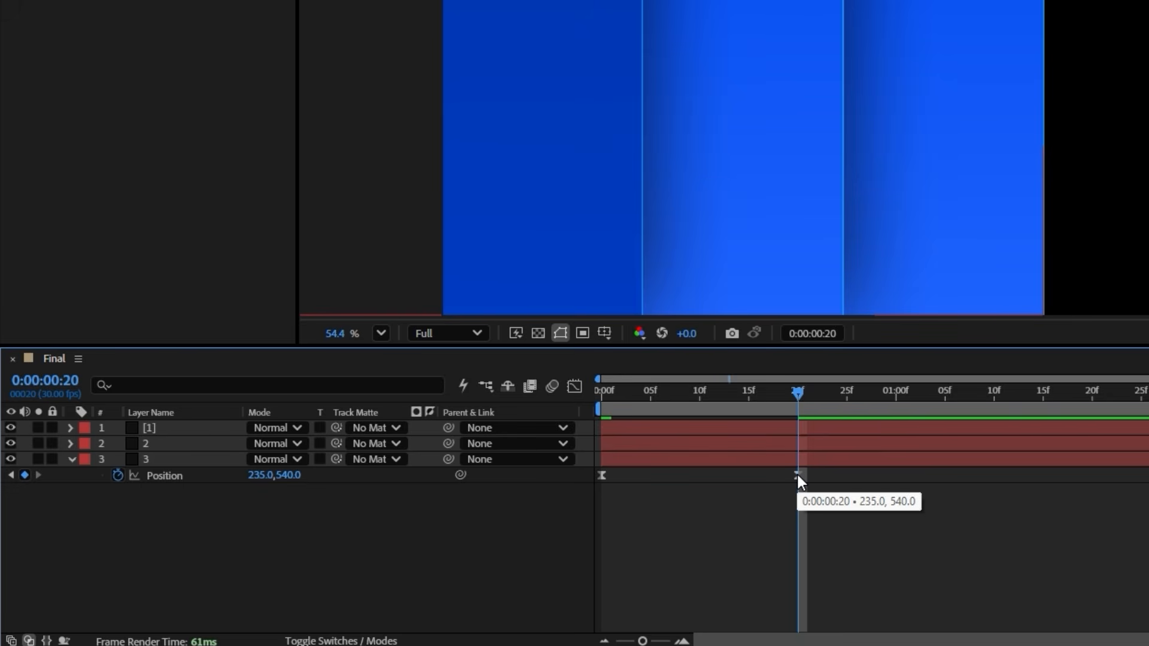
pyautogui.moveTo(796, 472); pyautogui.dragTo(895, 472)
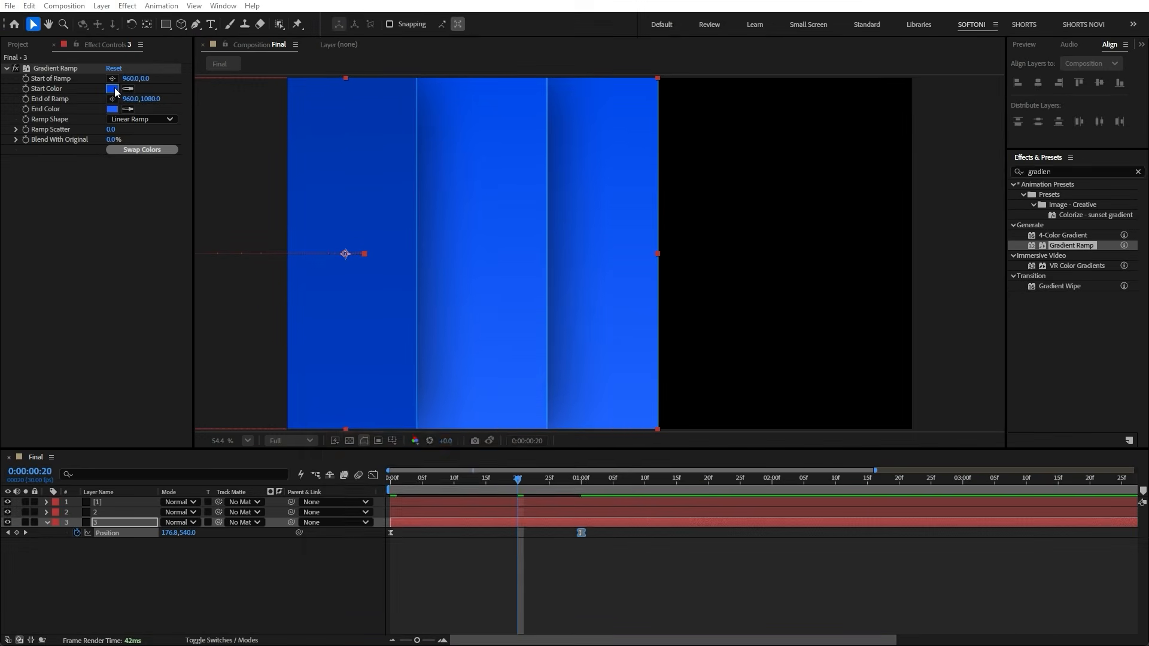
# Give layer 3's Gradient Ramp lighter blue start and end colors than layer 2's.
pyautogui.click(115, 90)
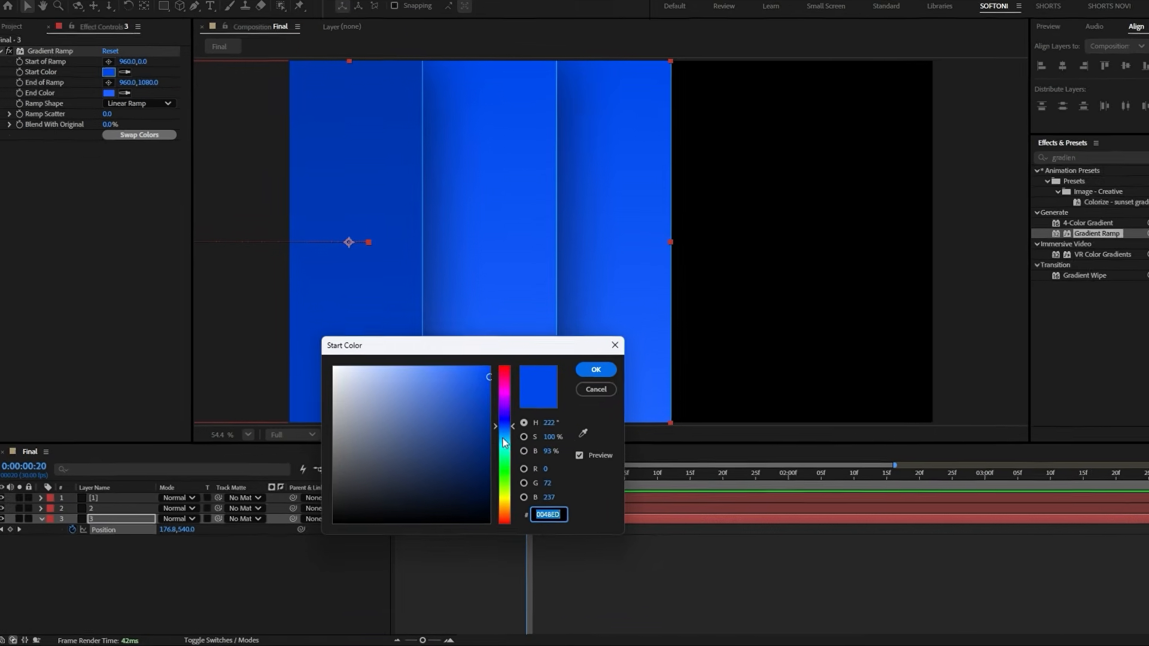
pyautogui.click(473, 378)
pyautogui.press('Return')
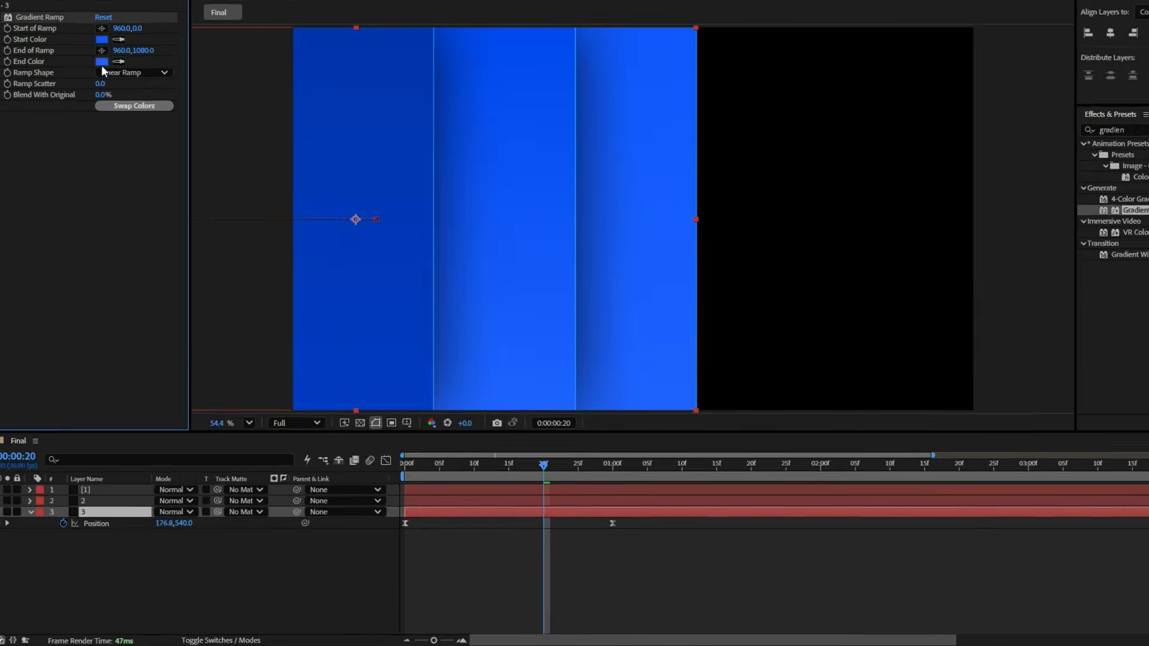
pyautogui.click(112, 109)
pyautogui.click(581, 379)
# Reveal the Position keyframes of all three layers and preview the staggered slide-in, stopping at frame 25.
pyautogui.hotkey('ctrl', 'a')
pyautogui.press('p')
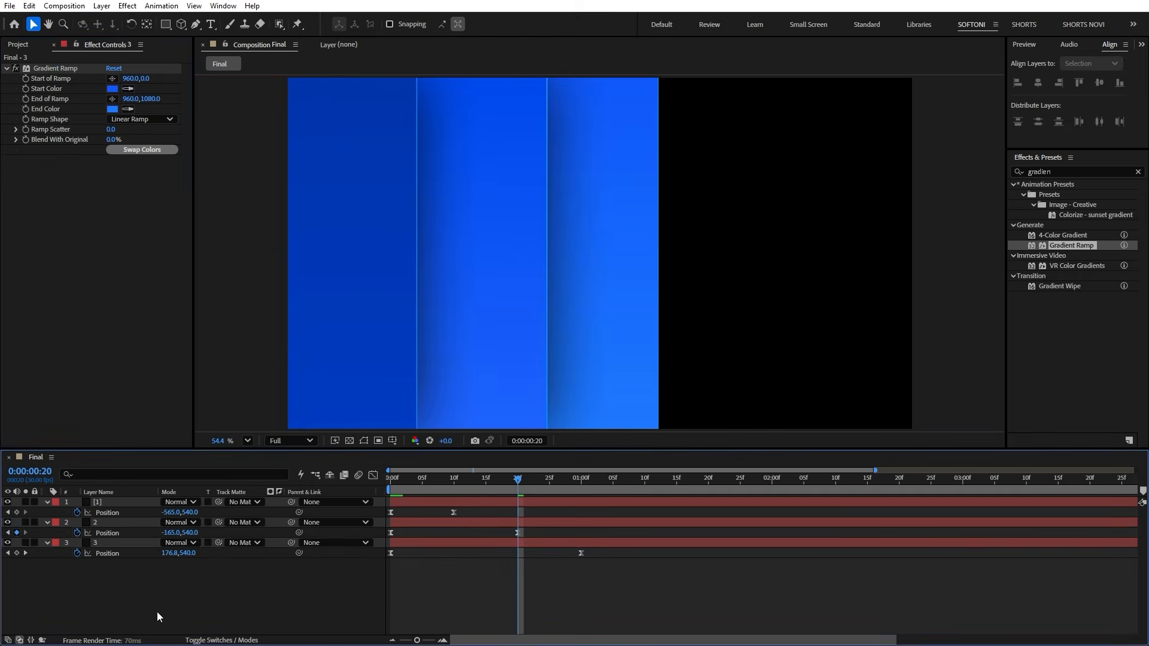
pyautogui.press('space')
pyautogui.click(548, 487)
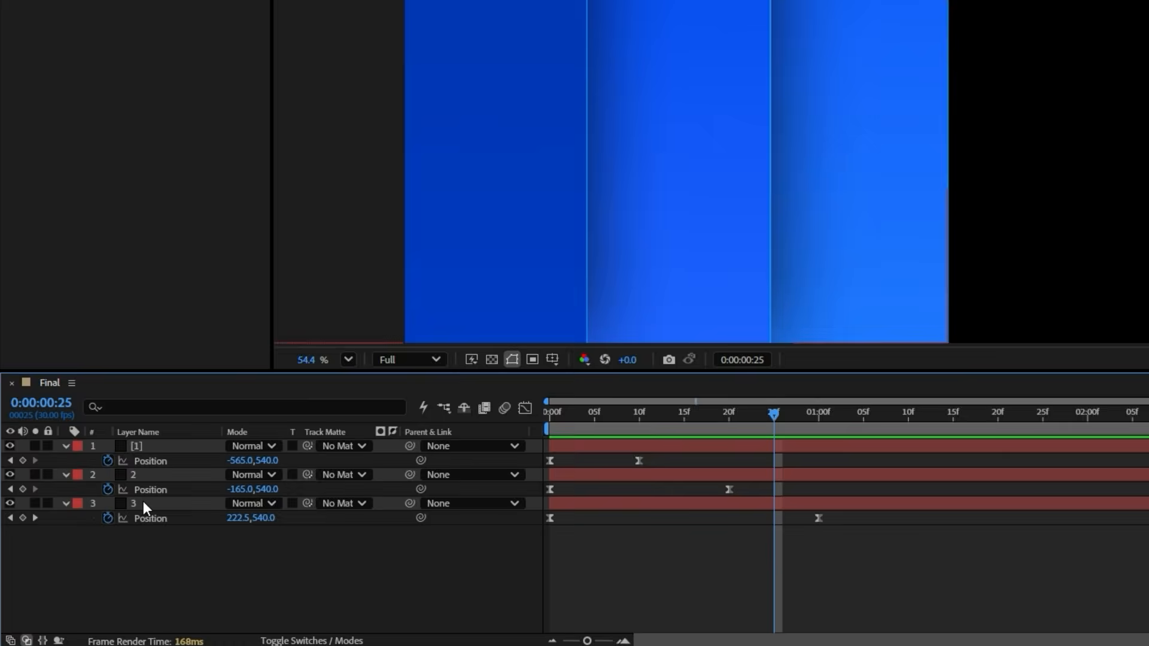
# Duplicate layer 3 and place the copy beneath it as layer 4.
pyautogui.click(99, 543)
pyautogui.hotkey('ctrl', 'd')
pyautogui.moveTo(100, 543); pyautogui.dragTo(102, 592)
pyautogui.moveTo(156, 567); pyautogui.dragTo(155, 565)
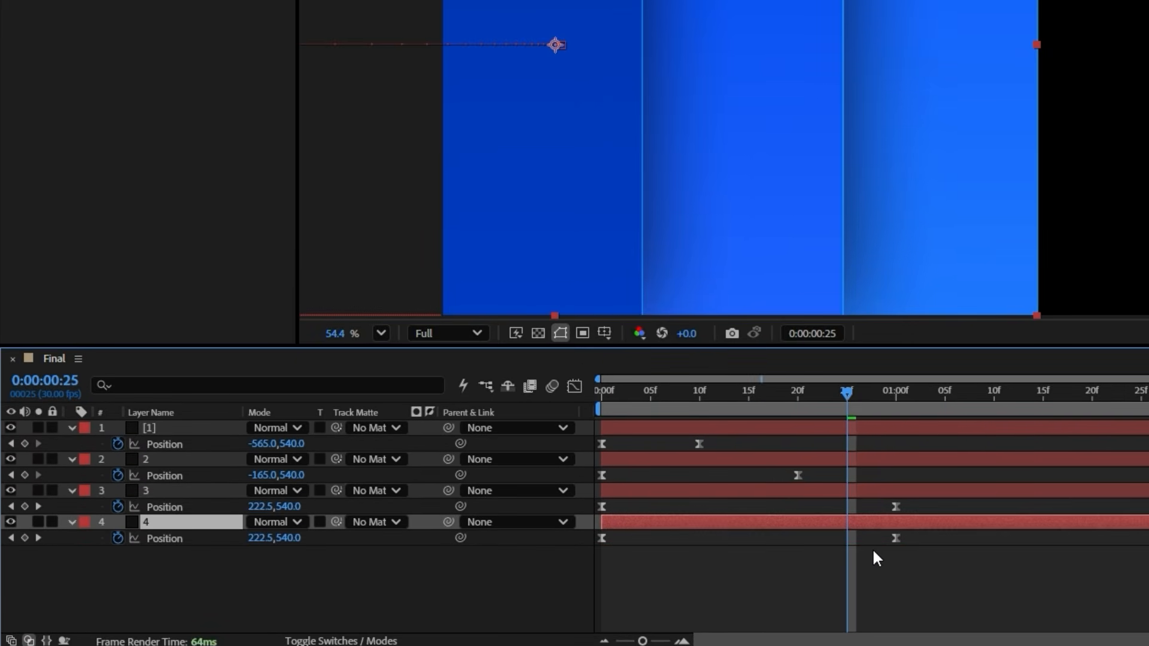
# Add 400 to layer 4's Position X at its last keyframe, making it 635, and move that keyframe to 01:10f.
pyautogui.press('j')
pyautogui.press('k')
pyautogui.click(255, 538)
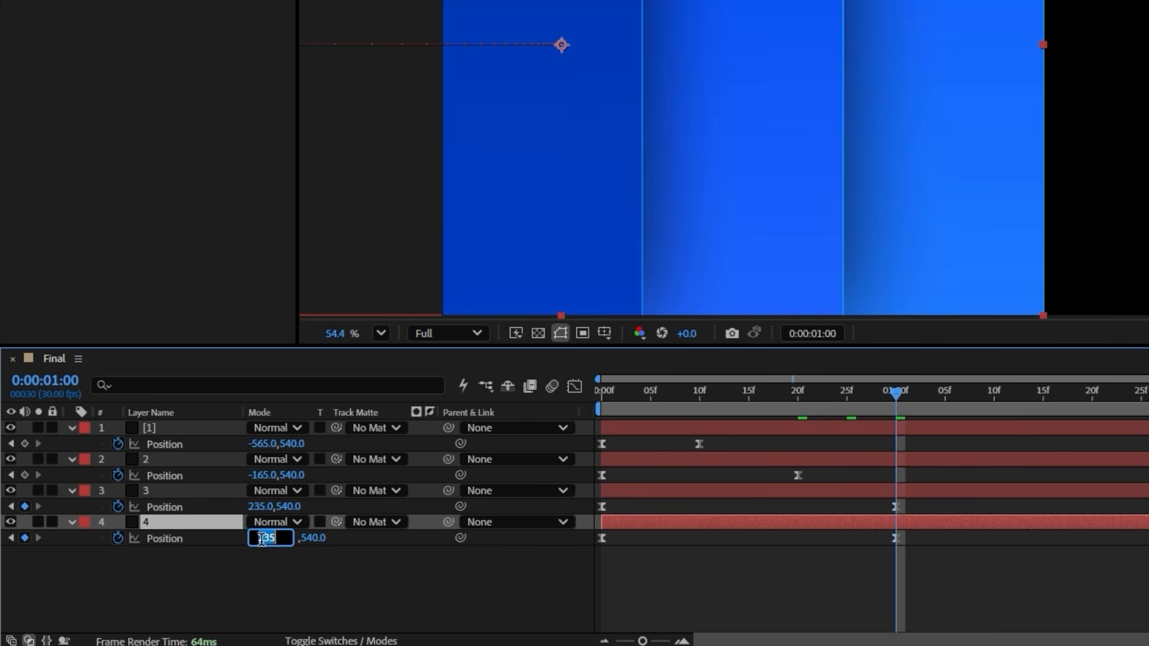
pyautogui.write('+')
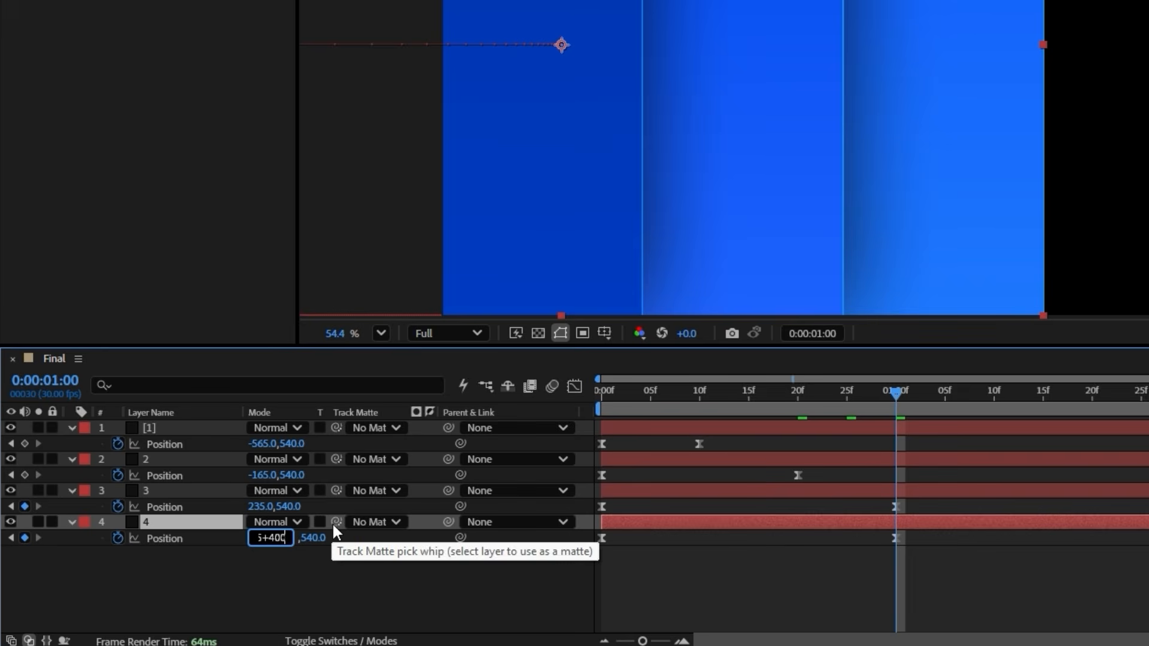
pyautogui.write('400')
pyautogui.press('Return')
pyautogui.moveTo(896, 538); pyautogui.dragTo(993, 542)
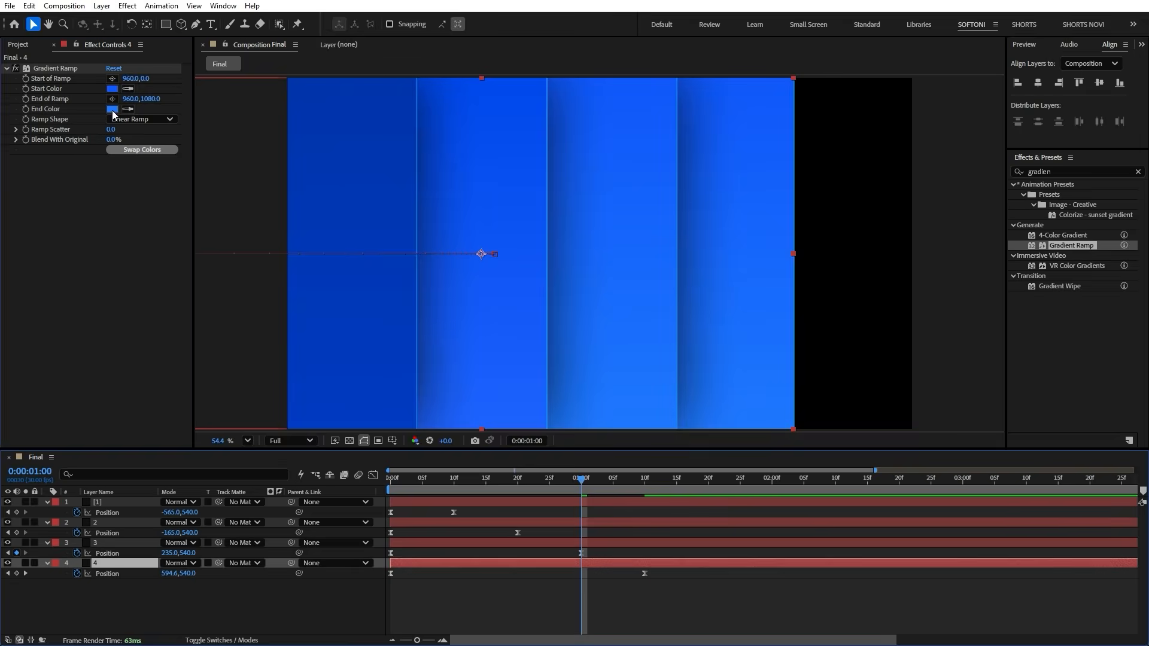
# Give layer 4's Gradient Ramp lighter blue end and start colors than layer 3's.
pyautogui.click(112, 109)
pyautogui.click(497, 439)
pyautogui.click(583, 378)
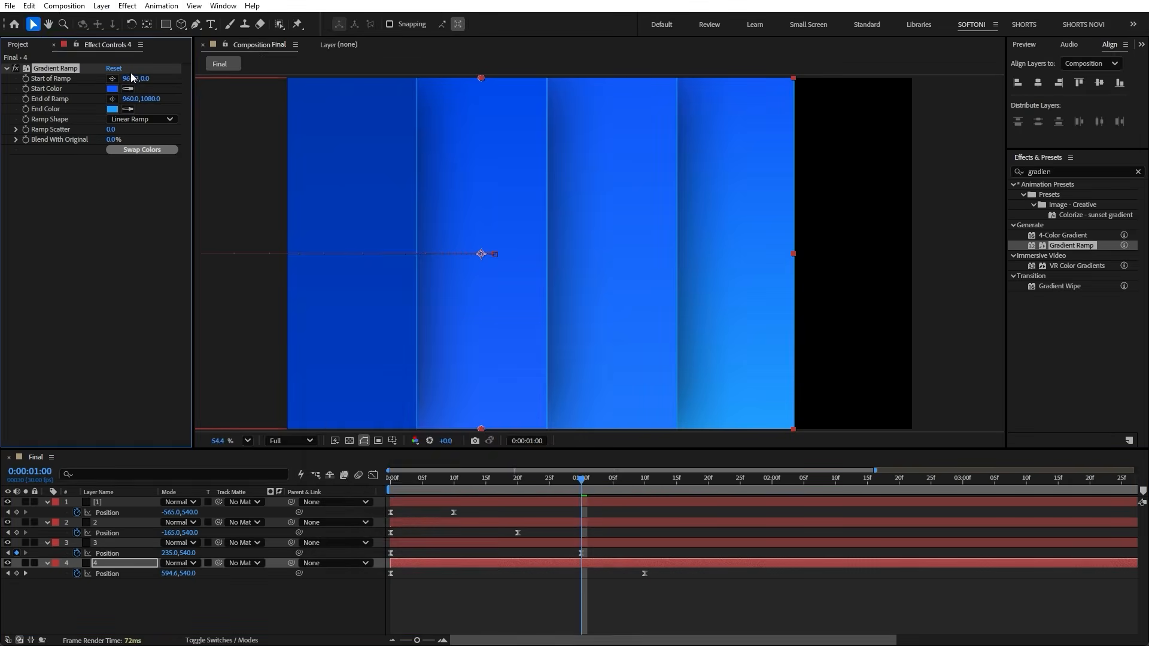
pyautogui.click(112, 88)
pyautogui.click(497, 437)
pyautogui.click(580, 380)
# Duplicate layer 4 beneath it as layer 5 and set the copy's last Position keyframe to X 1035 at 01:20f.
pyautogui.click(102, 563)
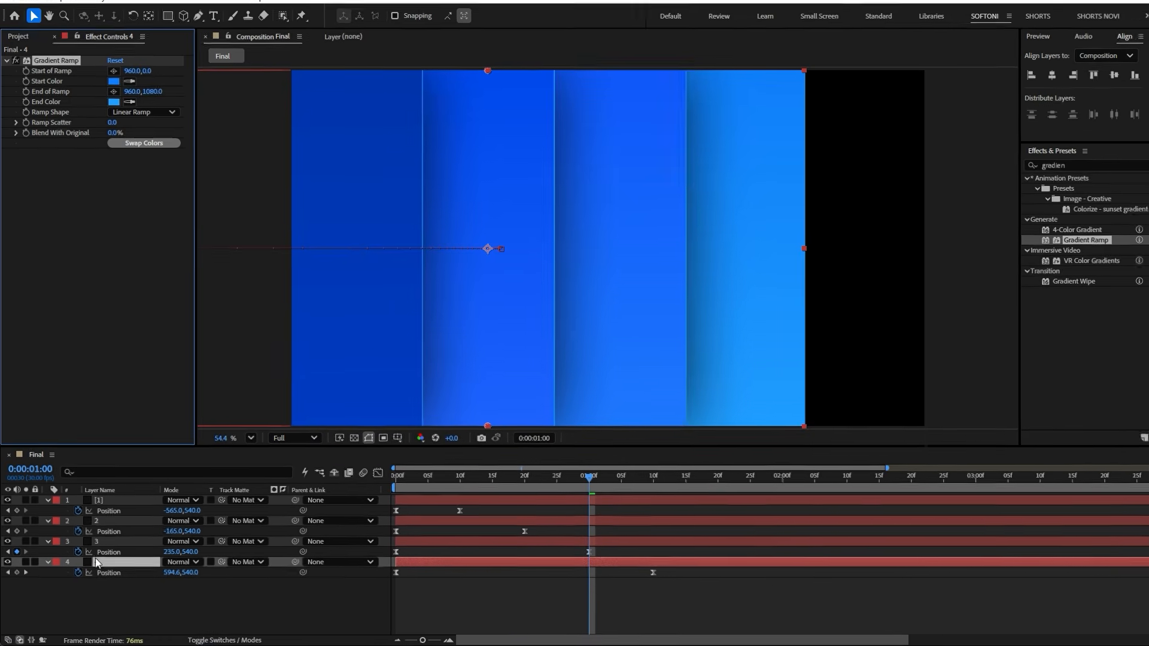
pyautogui.hotkey('ctrl', 'd')
pyautogui.moveTo(106, 562); pyautogui.dragTo(106, 597)
pyautogui.moveTo(106, 597); pyautogui.dragTo(107, 597)
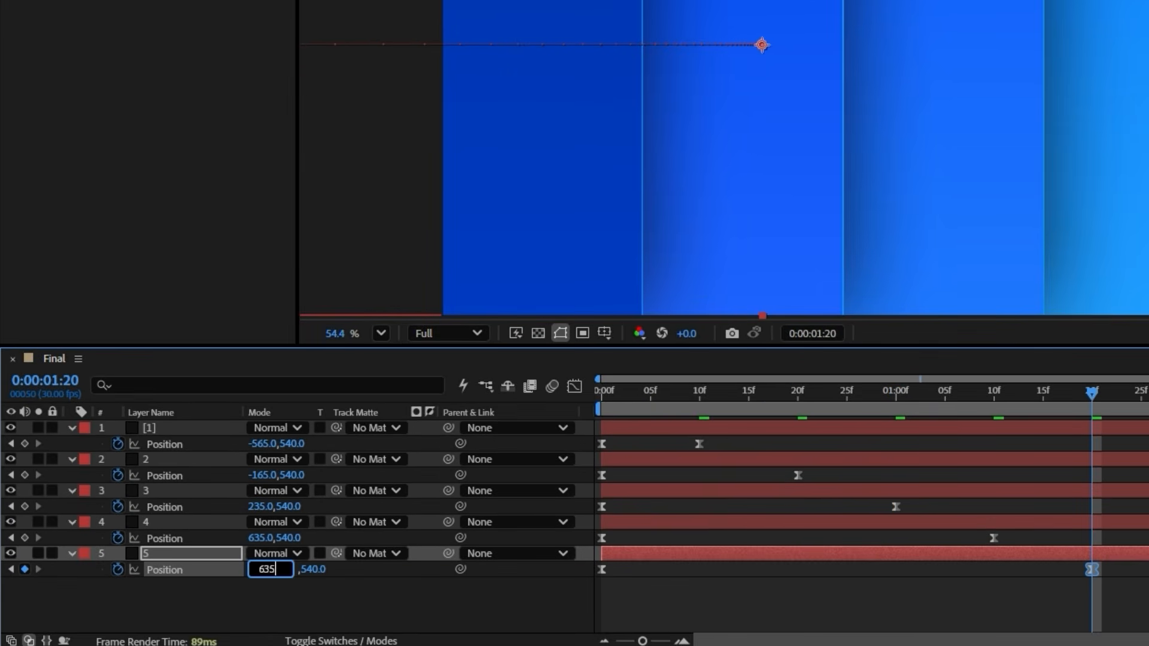
pyautogui.press('Return')
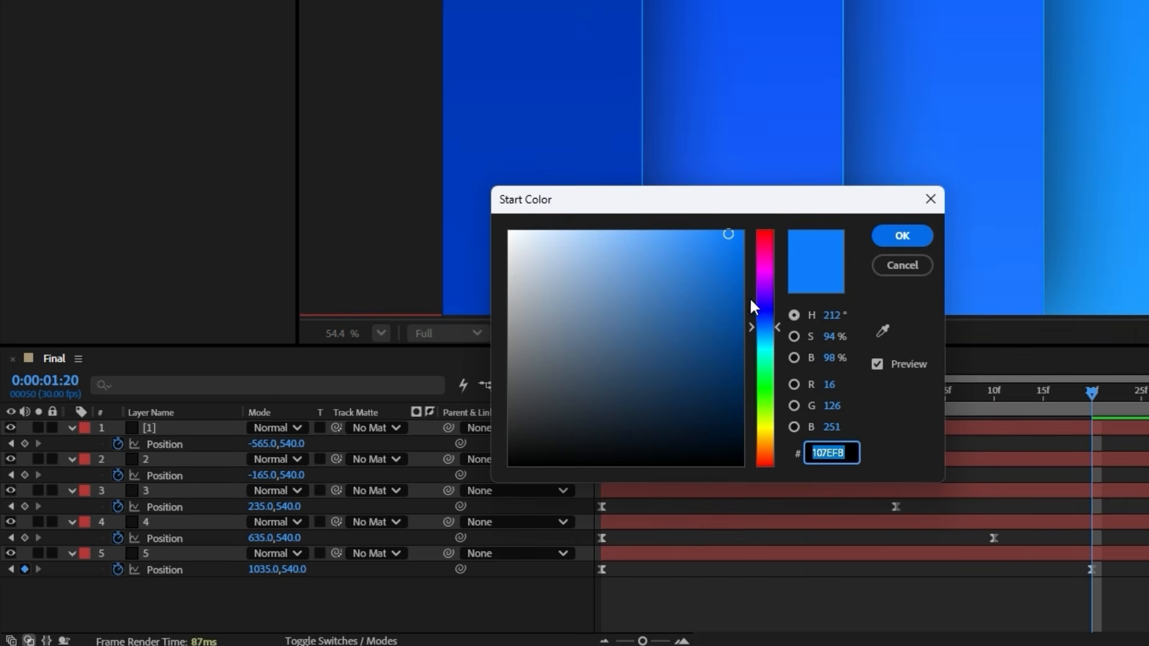
# Give layer 5's Gradient Ramp a lighter, more cyan start color and preview the five-panel slide-in.
pyautogui.click(764, 328)
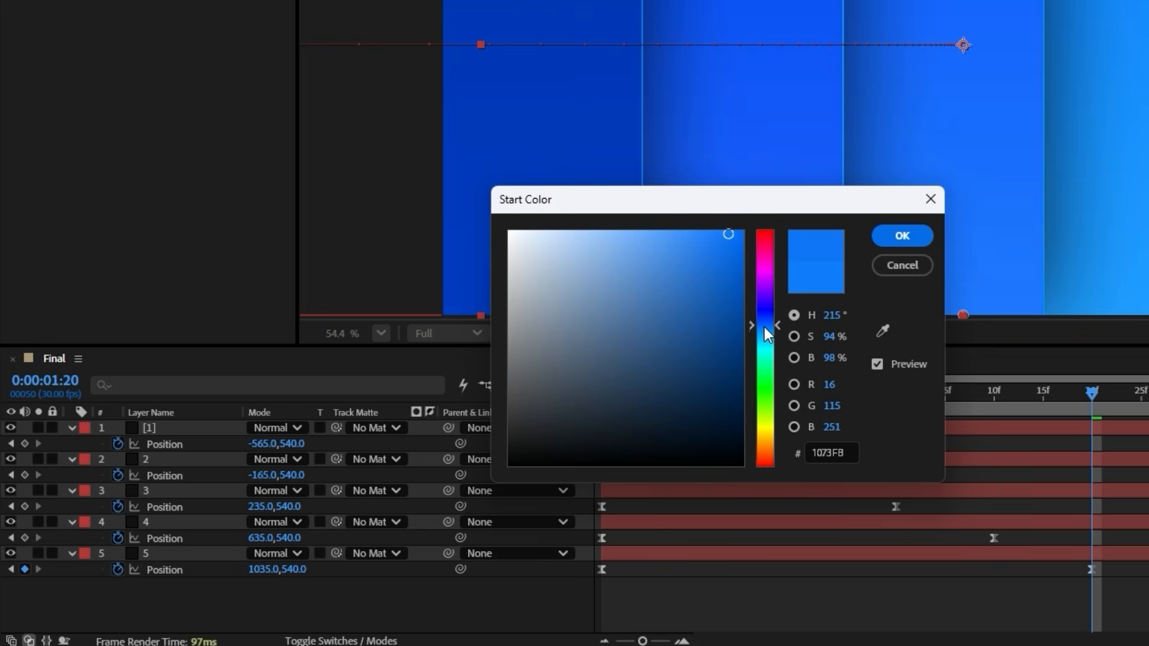
pyautogui.click(767, 336)
pyautogui.click(876, 242)
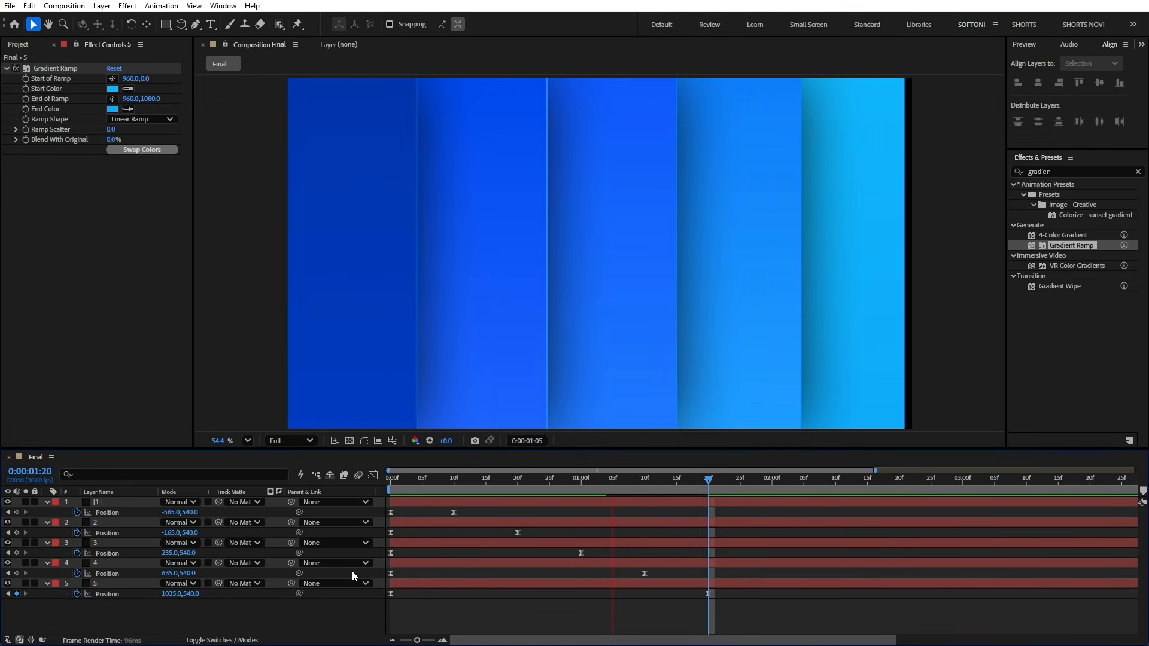
pyautogui.click(509, 483)
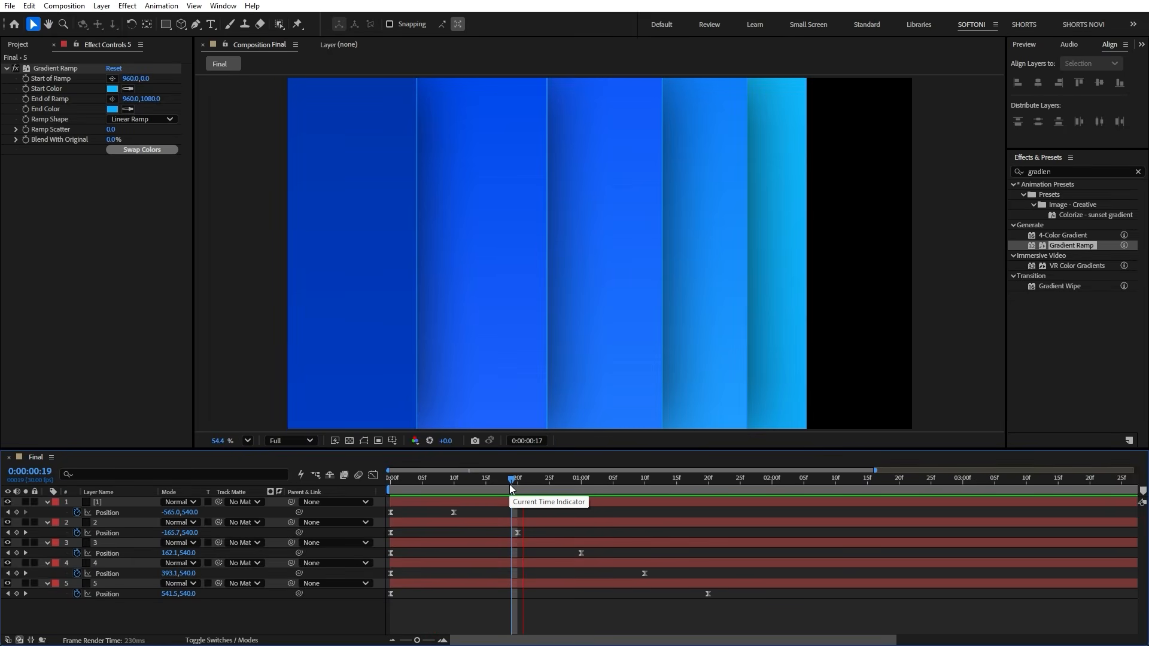
pyautogui.press('space')
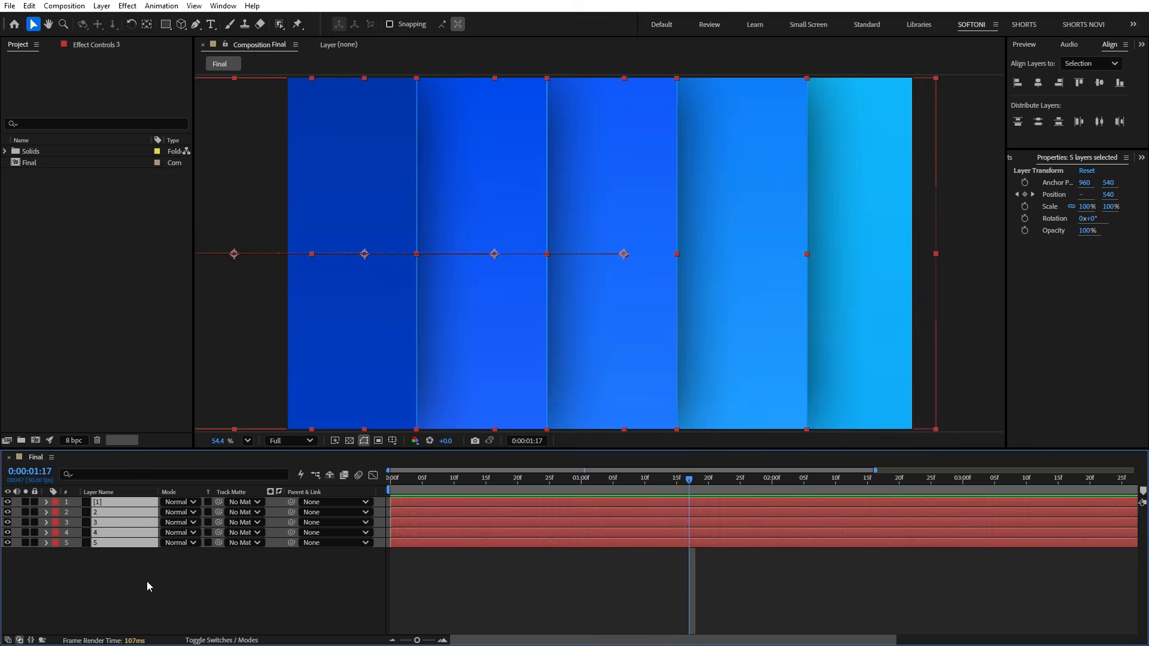
# With no layer selected, add the text "BREAKING" near the center of the composition.
pyautogui.click(146, 581)
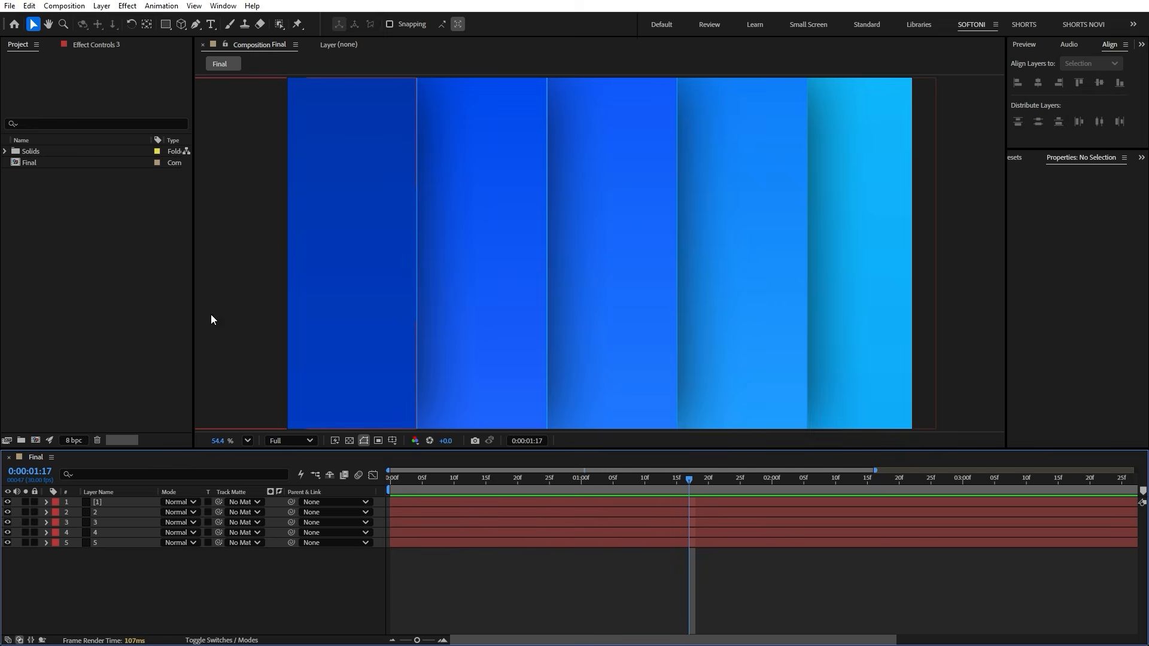
pyautogui.click(211, 25)
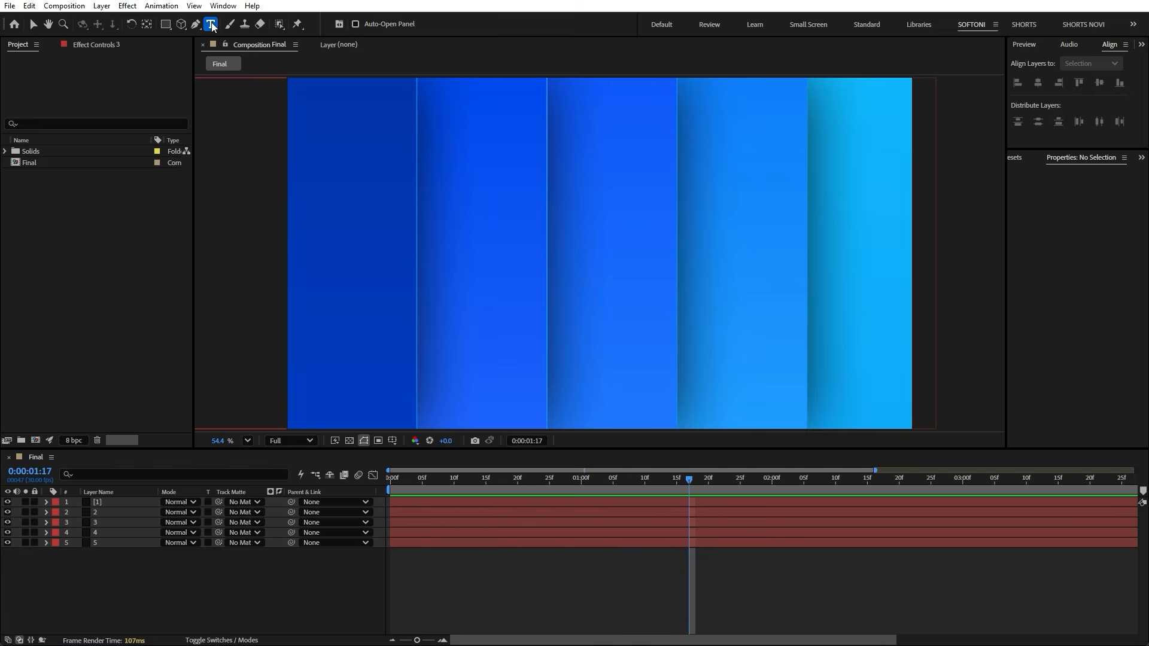
pyautogui.click(567, 260)
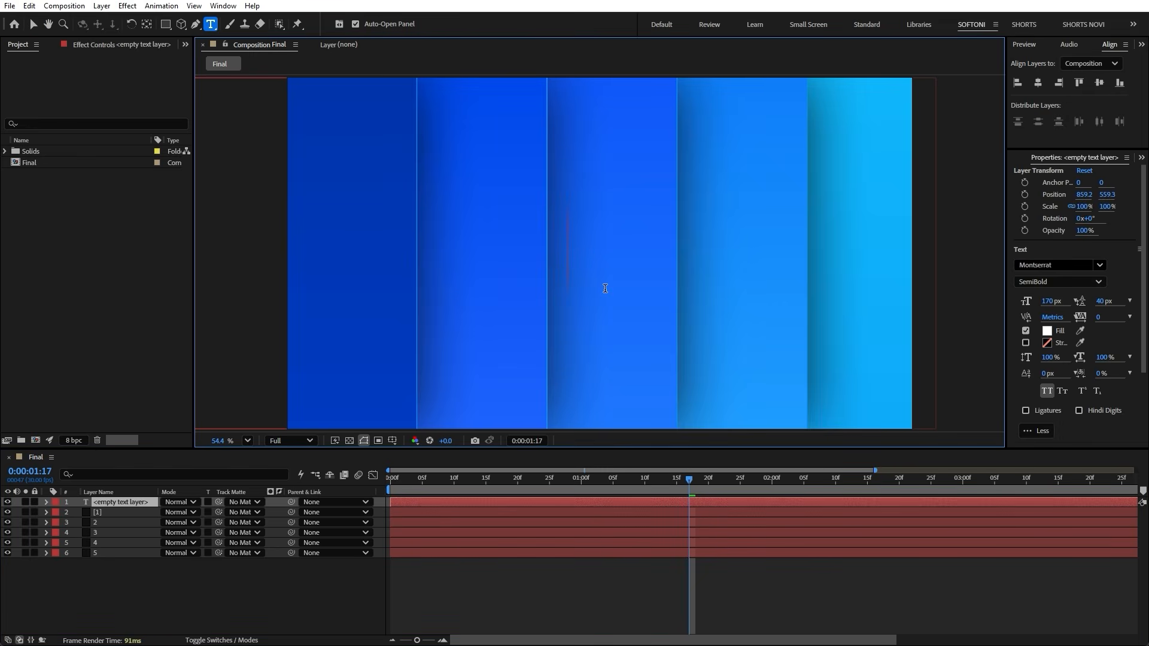
pyautogui.write('BREAKING')
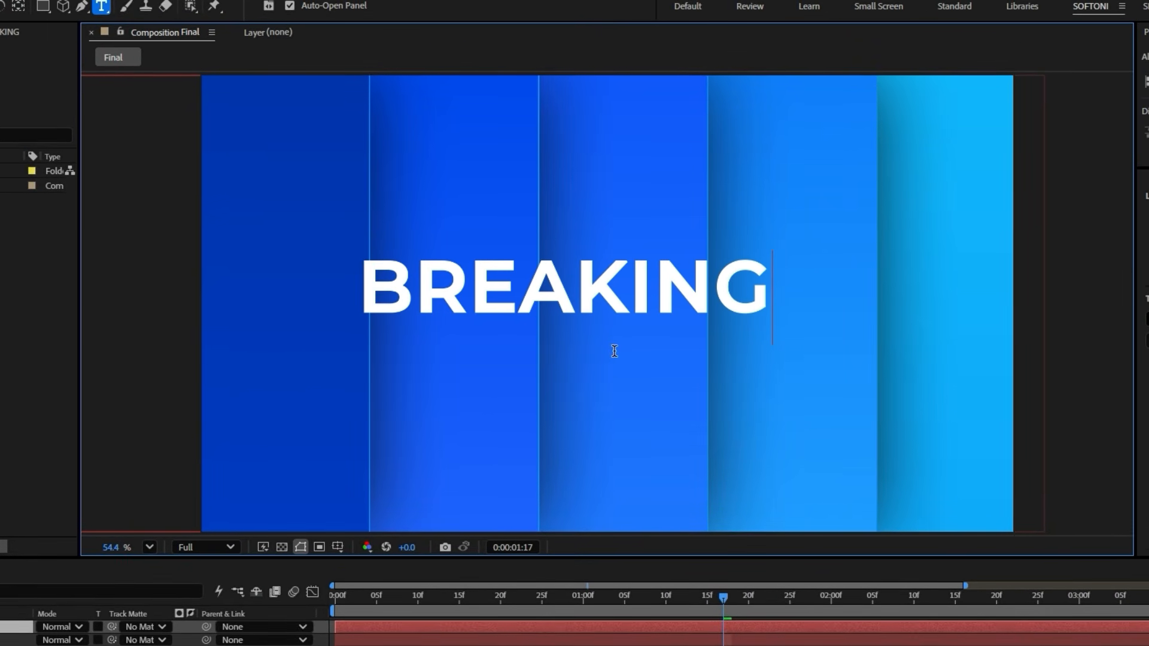
# Format the BREAKING text in Montserrat Thin at 100 px.
pyautogui.hotkey('ctrl', 'a')
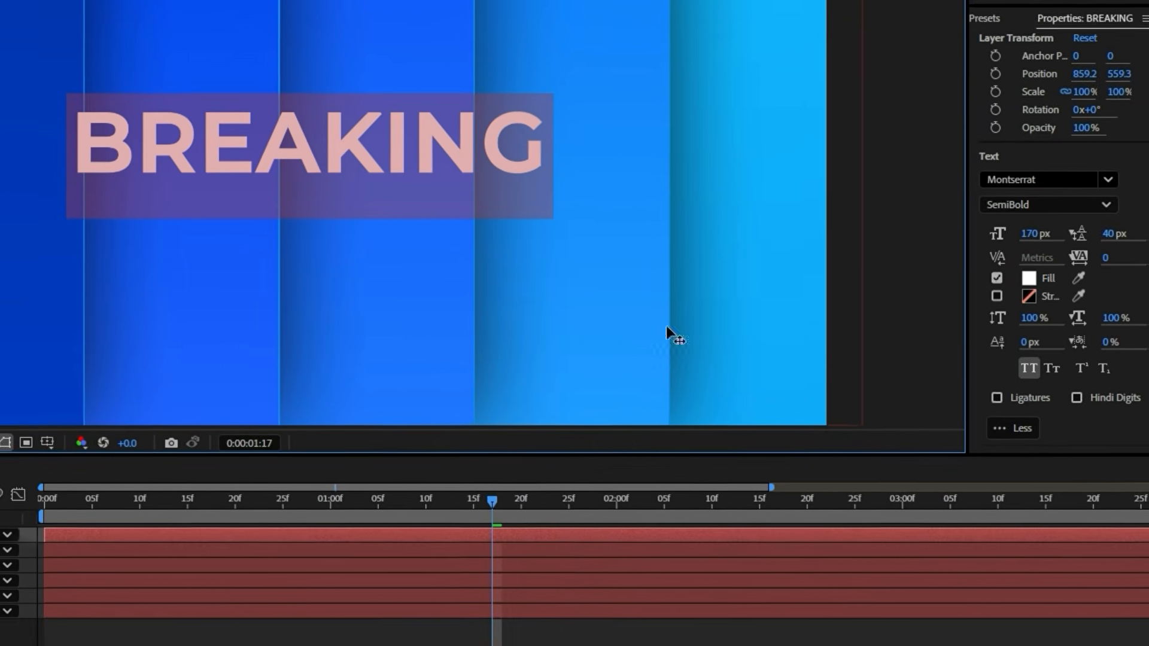
pyautogui.click(972, 175)
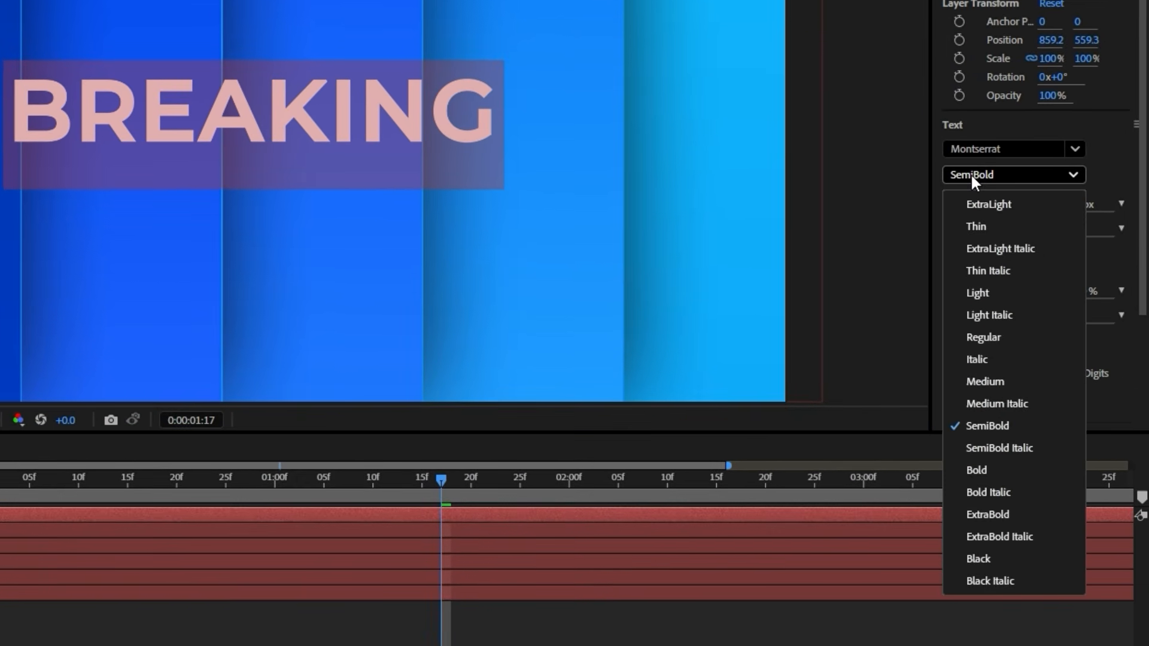
pyautogui.click(977, 226)
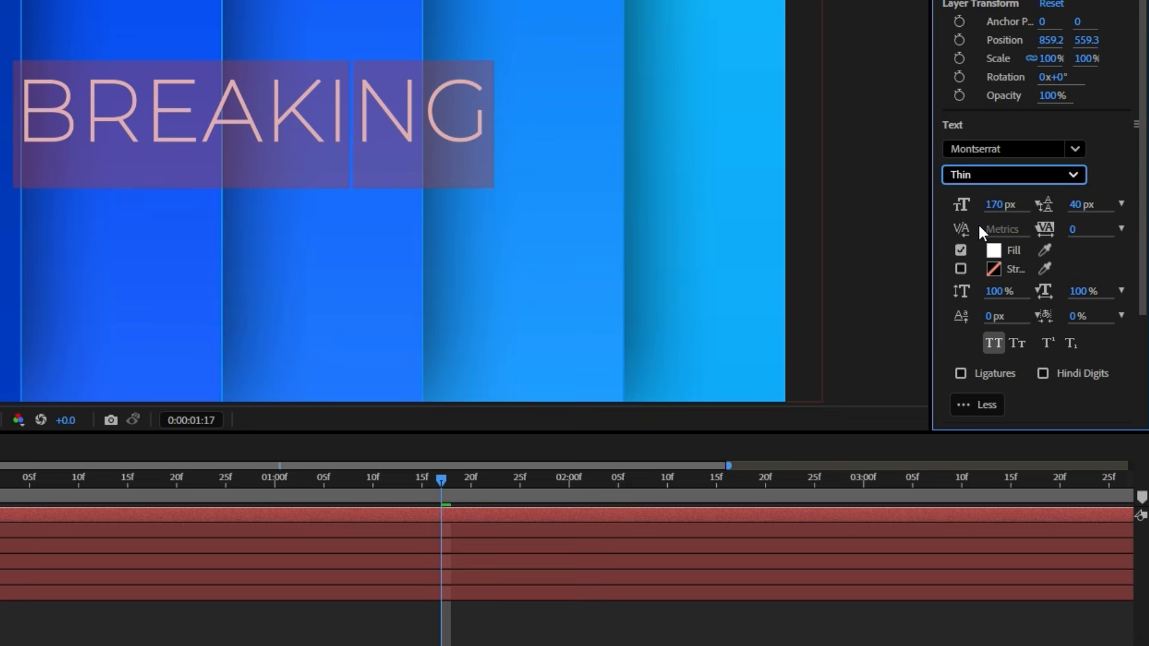
pyautogui.click(993, 201)
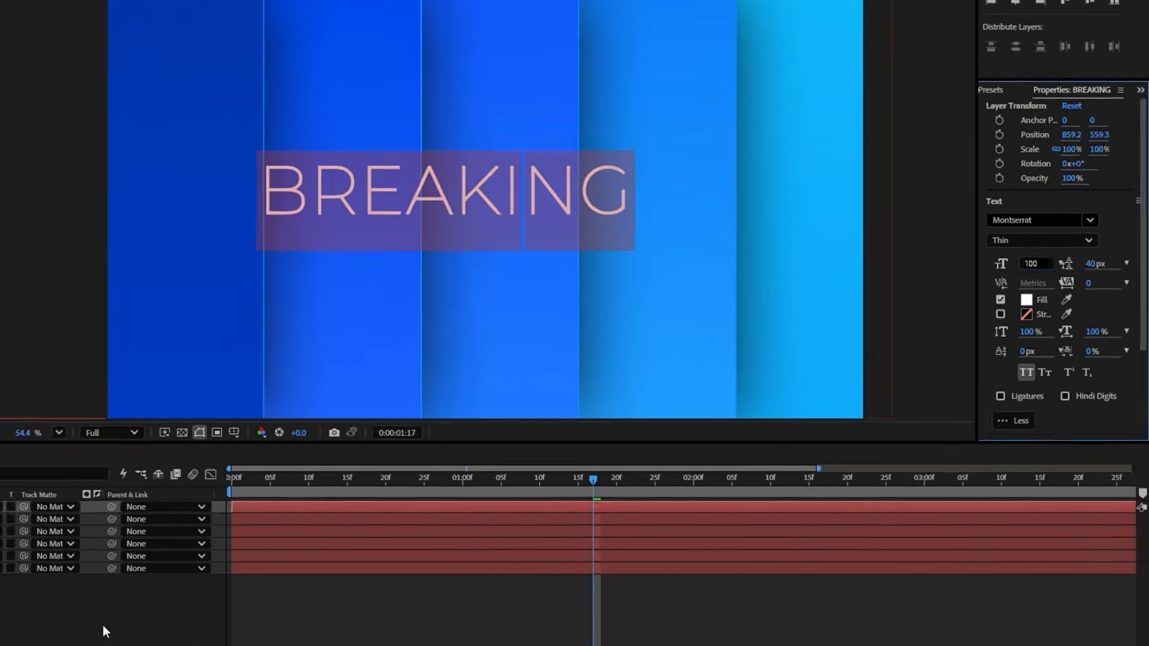
pyautogui.click(103, 626)
# Reveal the BREAKING layer's Position and set its Y value to 515.
pyautogui.click(79, 503)
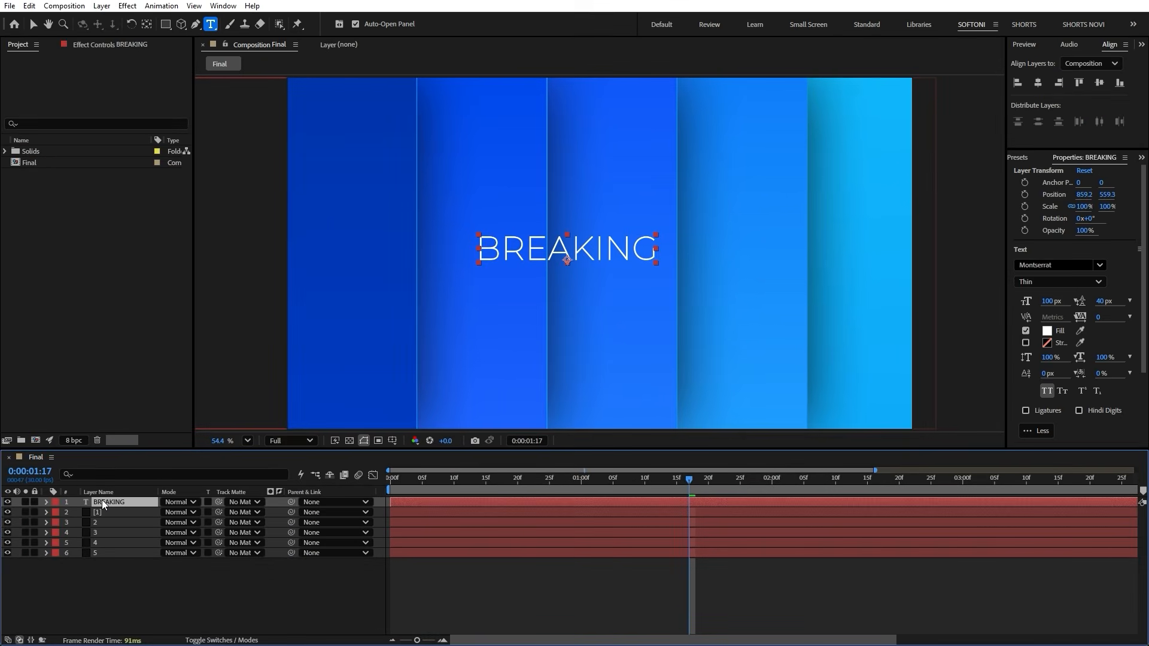
pyautogui.press('p')
pyautogui.click(203, 511)
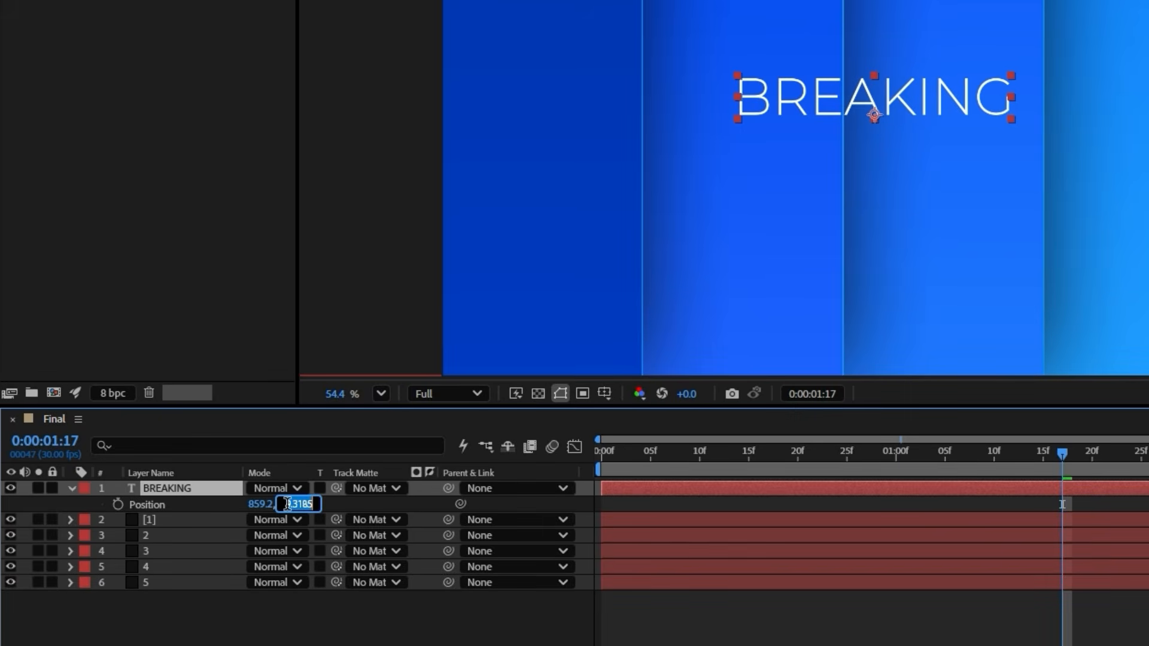
pyautogui.write('515')
pyautogui.click(312, 604)
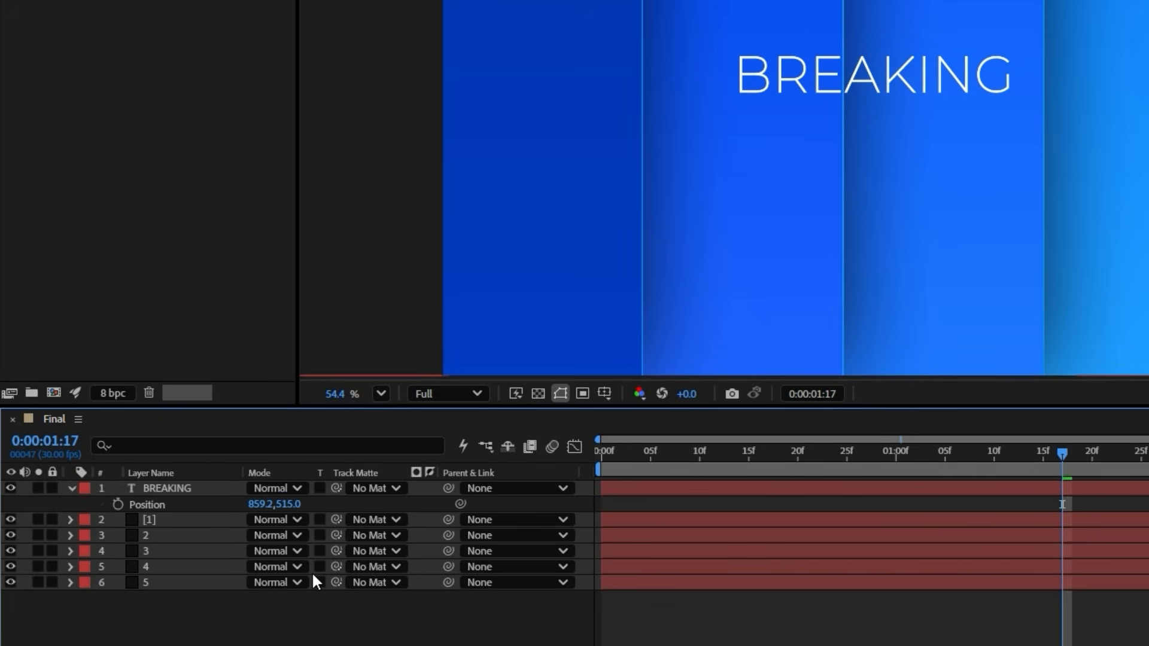
# Add a Position keyframe to the BREAKING layer at frame 0 and shift its X to about 452.
pyautogui.click(745, 456)
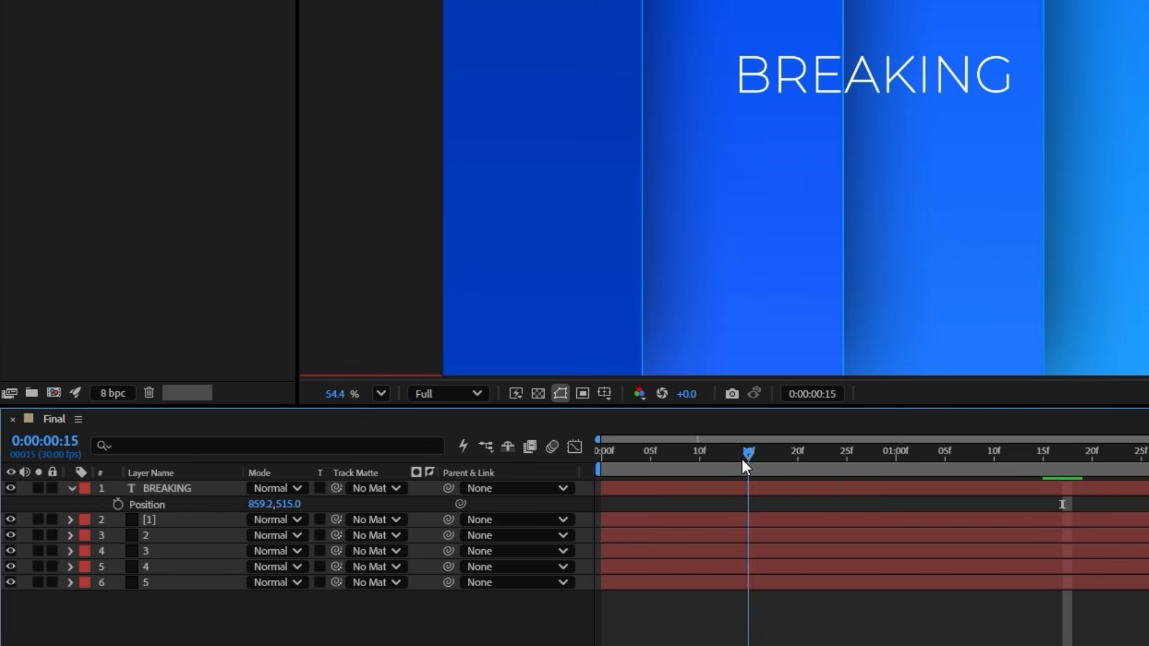
pyautogui.moveTo(742, 460); pyautogui.dragTo(571, 458)
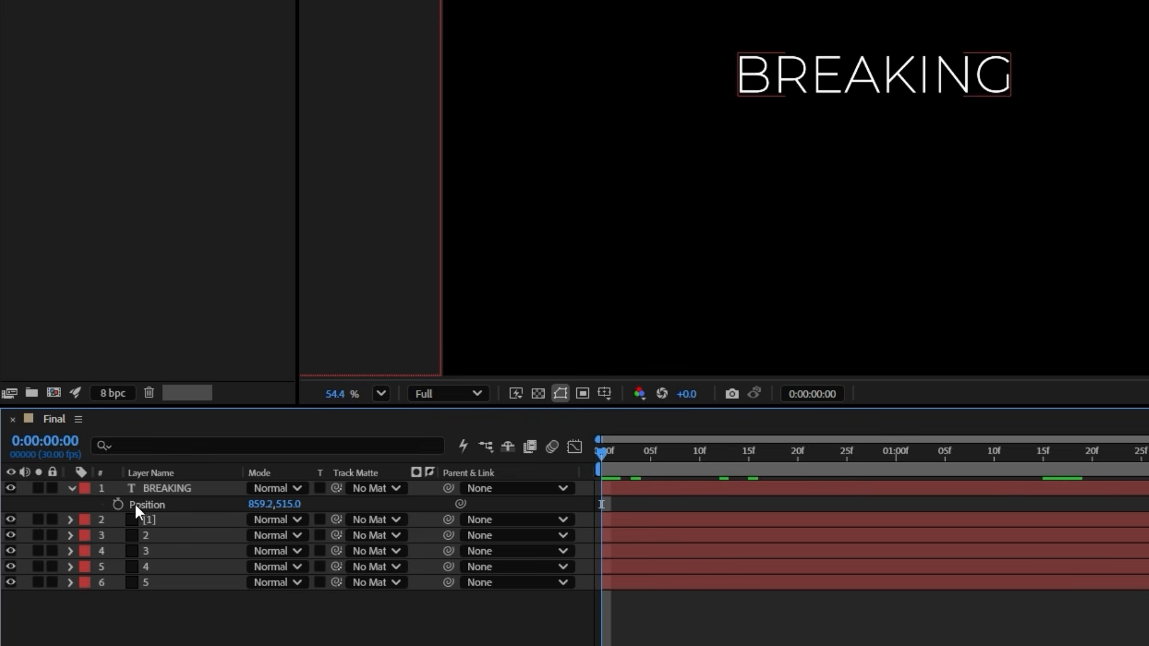
pyautogui.click(117, 504)
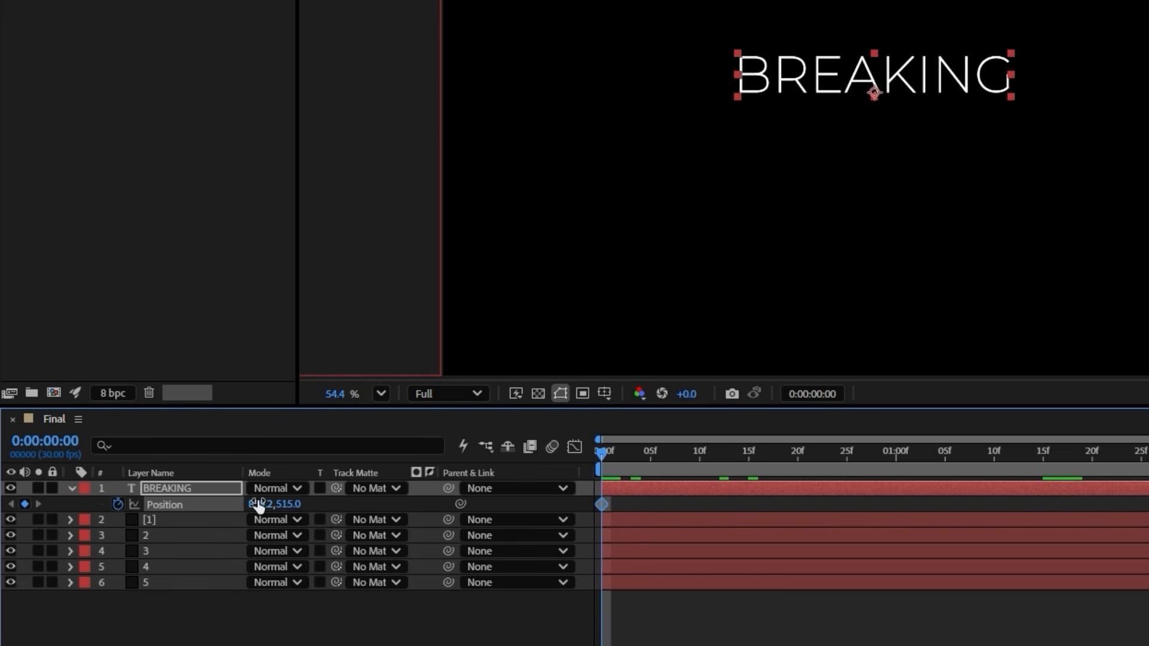
pyautogui.moveTo(256, 504); pyautogui.dragTo(151, 518)
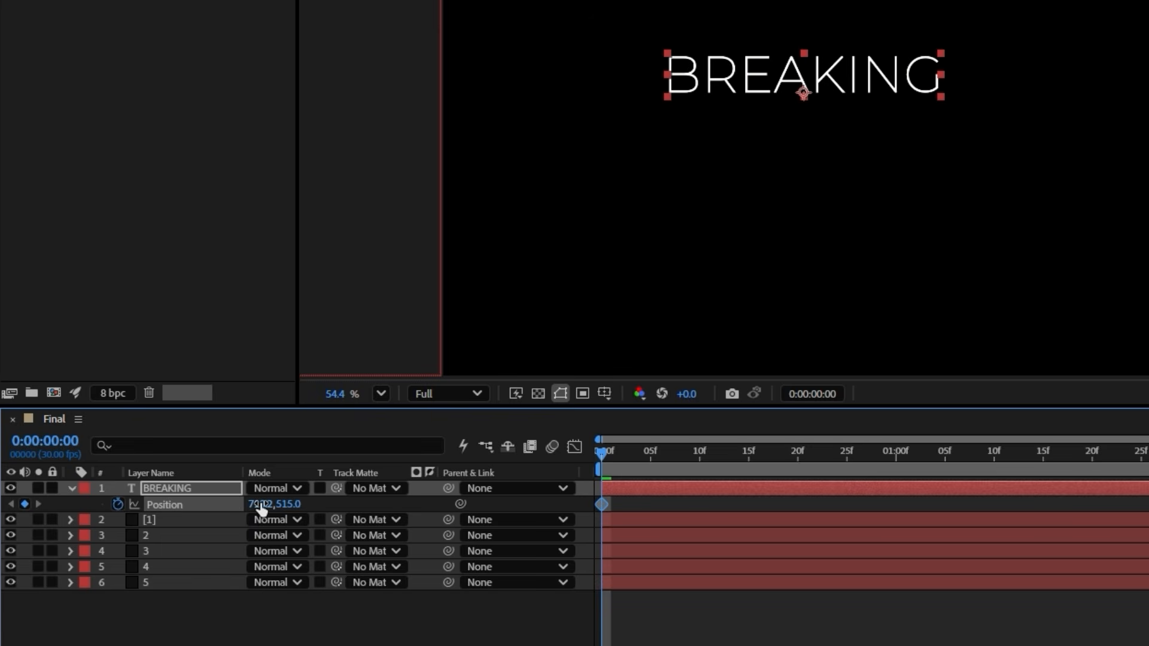
pyautogui.moveTo(262, 509); pyautogui.dragTo(168, 503)
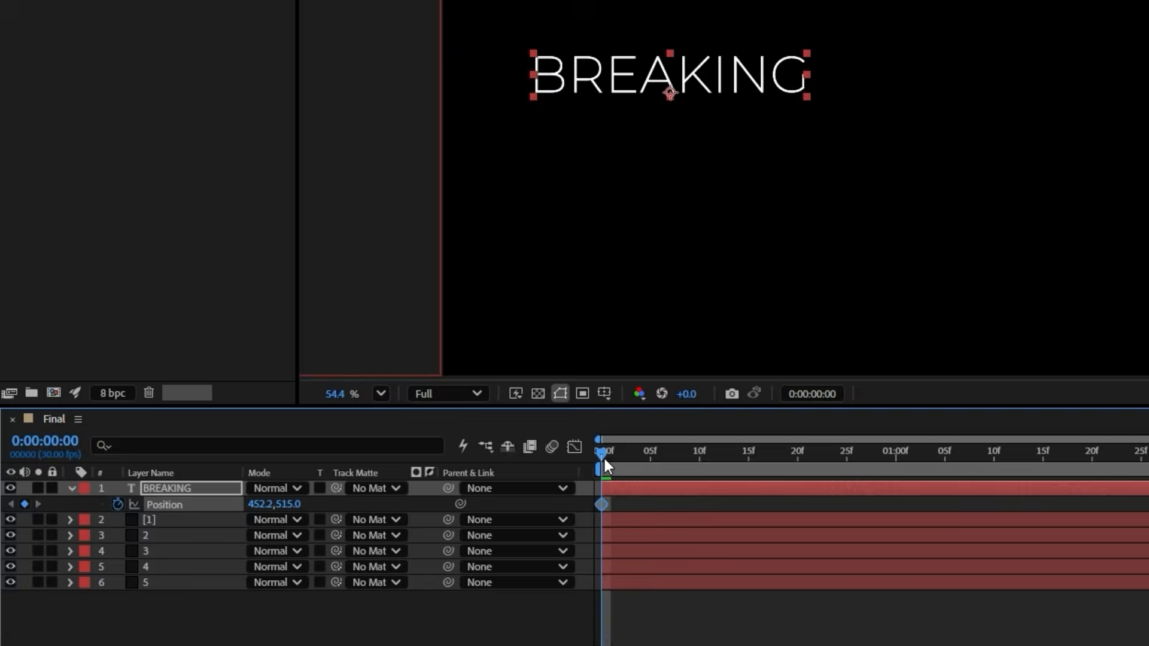
# At frame 20, move the BREAKING text right to Position X of about 1095.
pyautogui.moveTo(603, 456); pyautogui.dragTo(794, 458)
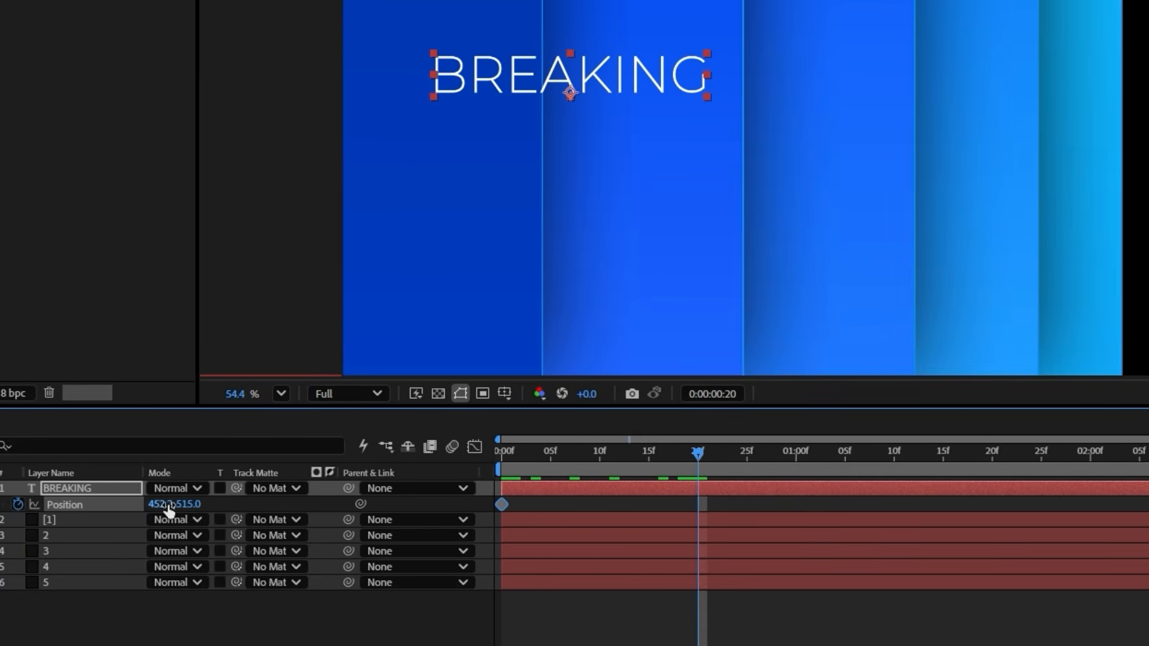
pyautogui.moveTo(170, 506); pyautogui.dragTo(758, 512)
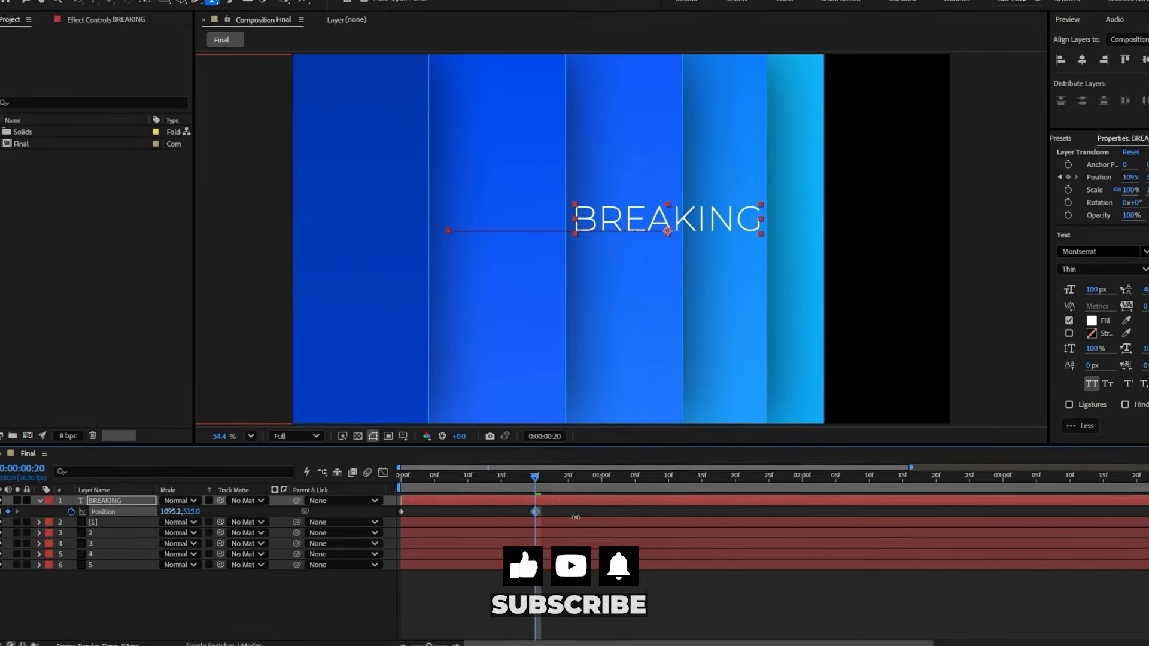
pyautogui.click(705, 600)
# Ease both BREAKING Position keyframes, shape the speed graph to peak early with a long slowdown, and preview the slide, stopping at frame 12.
pyautogui.moveTo(705, 599); pyautogui.dragTo(413, 439)
pyautogui.click(423, 431)
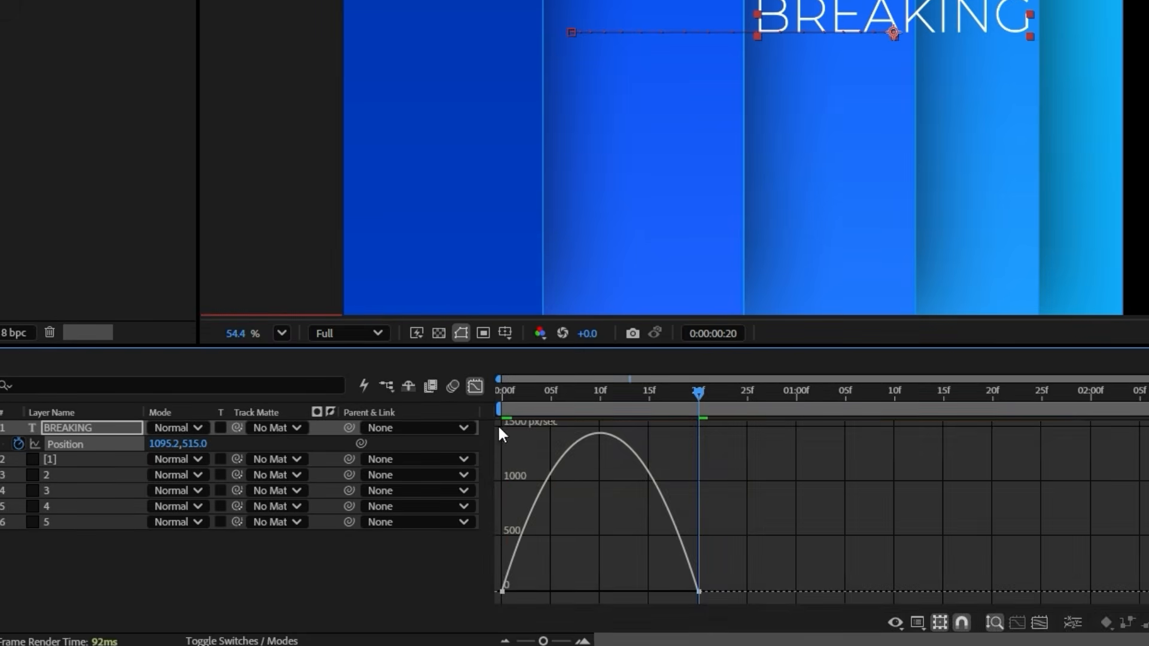
pyautogui.moveTo(771, 554); pyautogui.dragTo(584, 591)
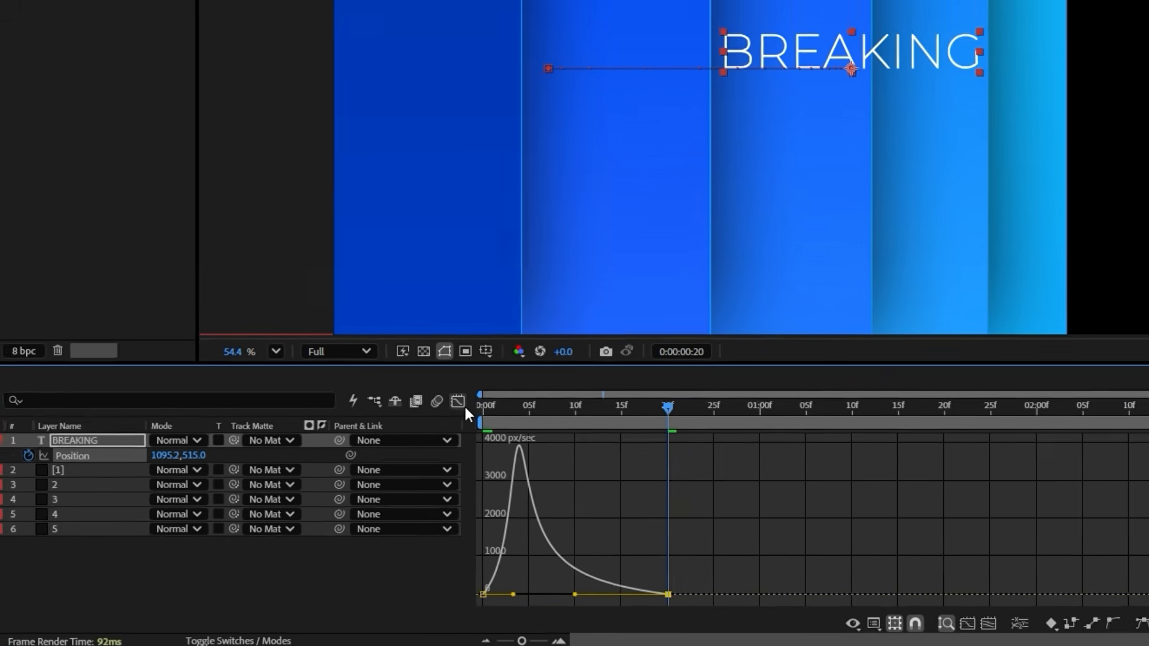
pyautogui.click(459, 402)
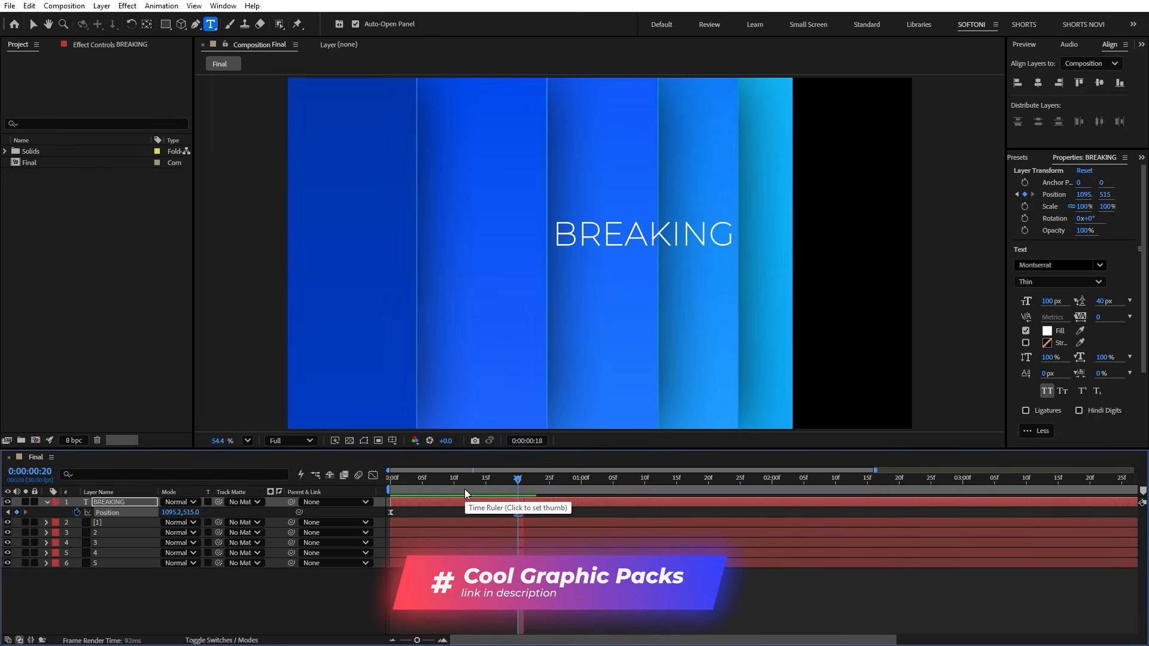
pyautogui.click(465, 489)
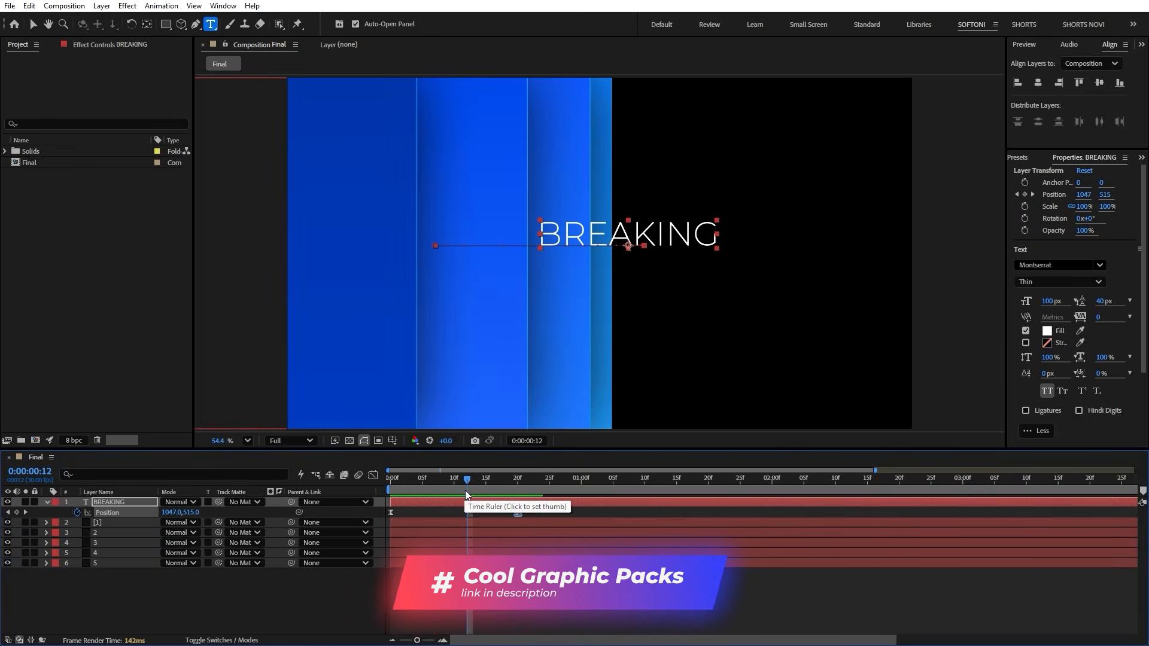
pyautogui.click(182, 594)
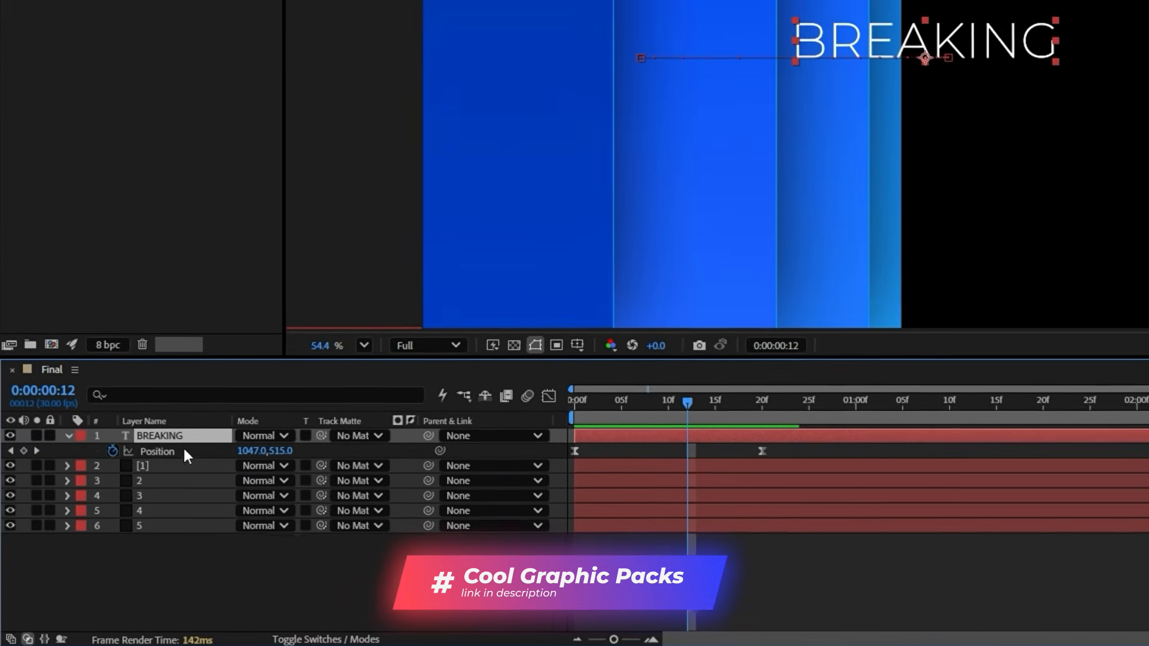
# Place the BREAKING layer directly beneath layer 2, shift it to start at frame 20, and preview the slide.
pyautogui.moveTo(115, 496); pyautogui.dragTo(122, 532)
pyautogui.moveTo(182, 475); pyautogui.dragTo(182, 475)
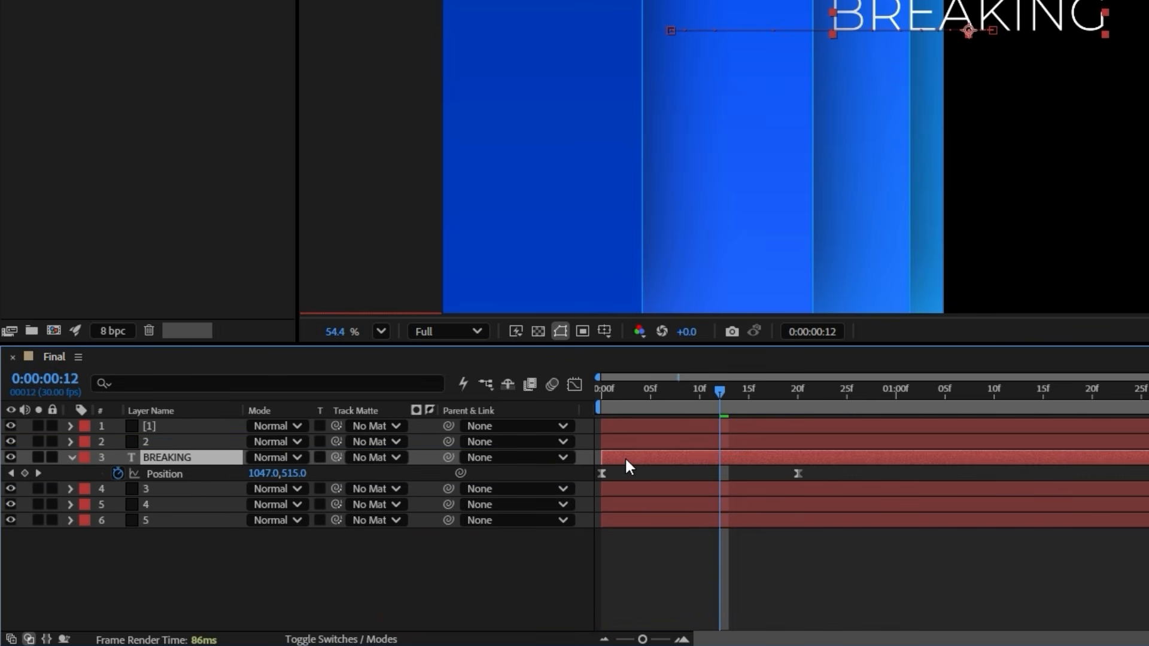
pyautogui.moveTo(625, 461); pyautogui.dragTo(822, 473)
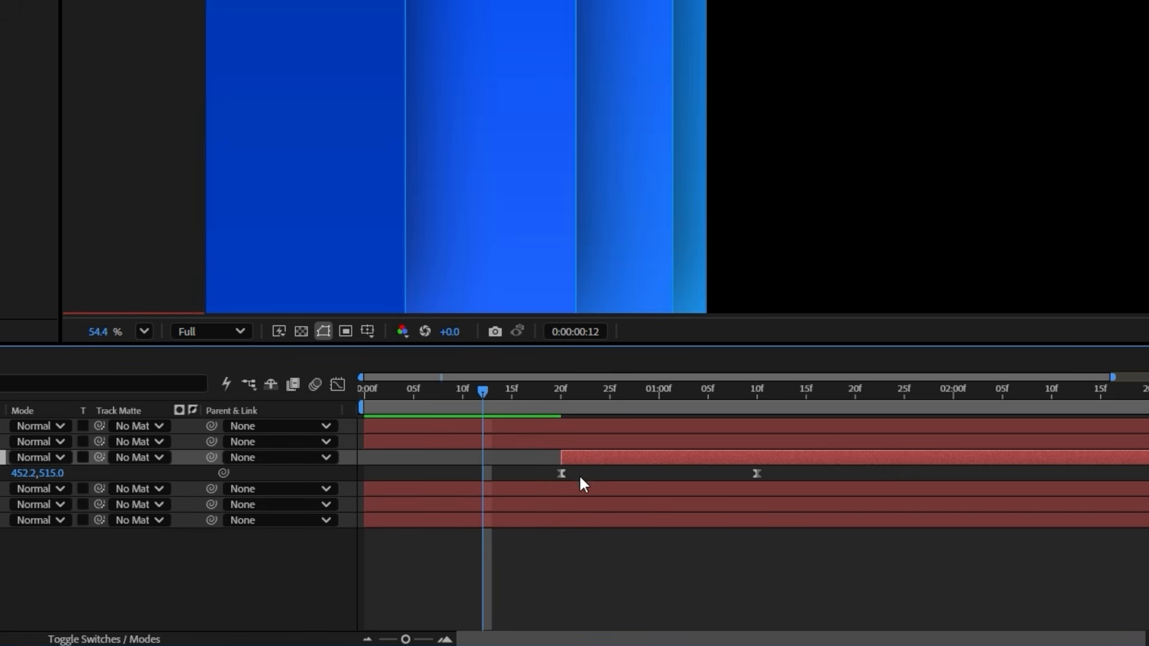
pyautogui.click(182, 570)
pyautogui.press('space')
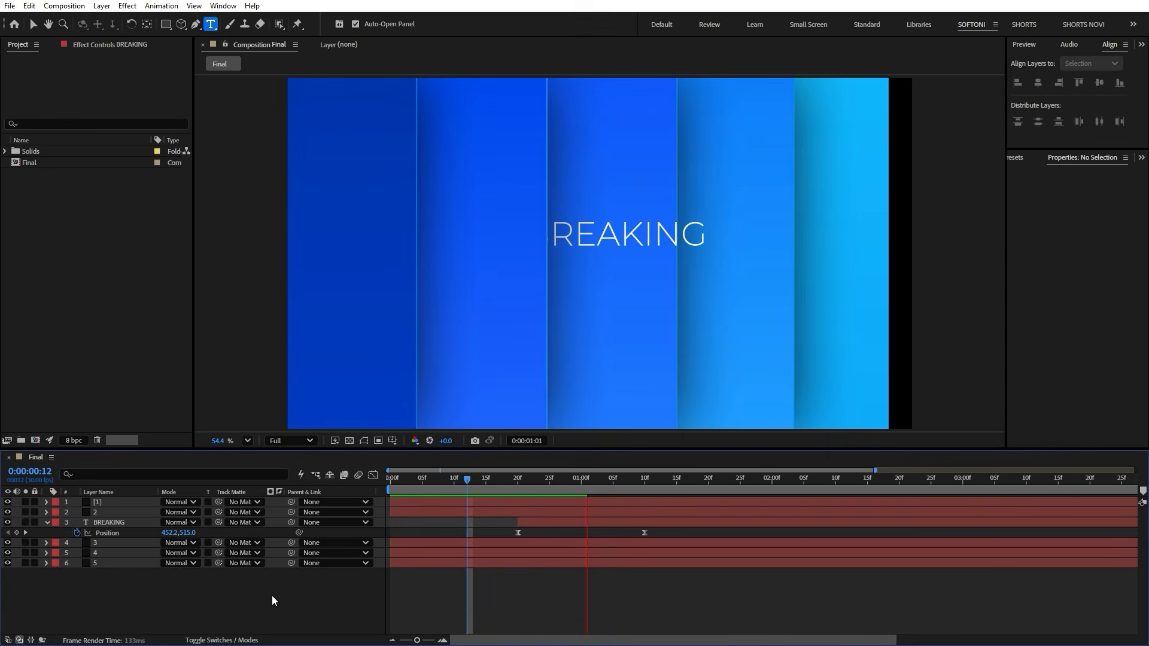
pyautogui.moveTo(508, 486); pyautogui.dragTo(620, 487)
# Duplicate the BREAKING layer, place the copy below the original, and change its text to NEWS.
pyautogui.press('u')
pyautogui.click(121, 523)
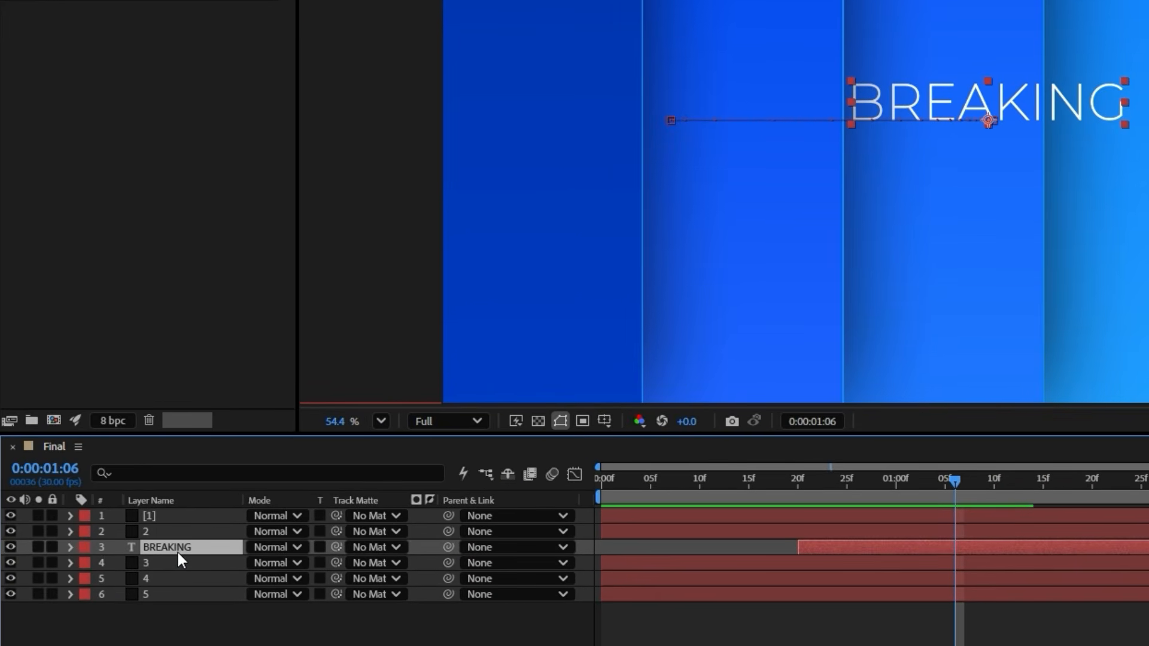
pyautogui.hotkey('ctrl', 'd')
pyautogui.moveTo(177, 552); pyautogui.dragTo(172, 575)
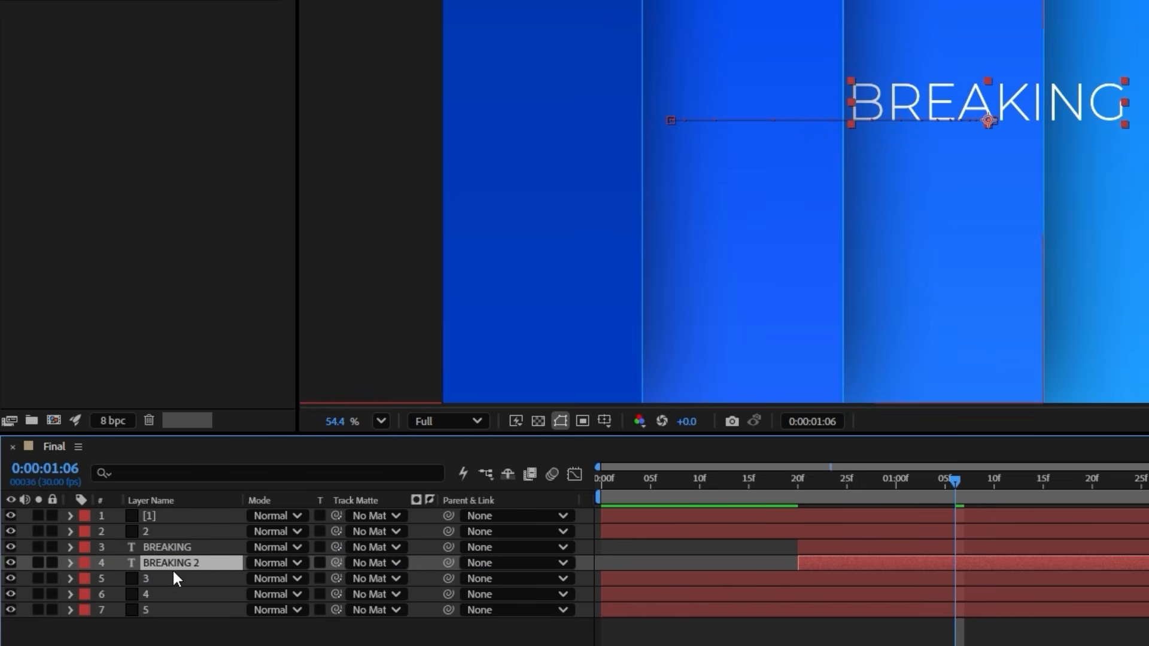
pyautogui.doubleClick(173, 563)
pyautogui.write('NEWS')
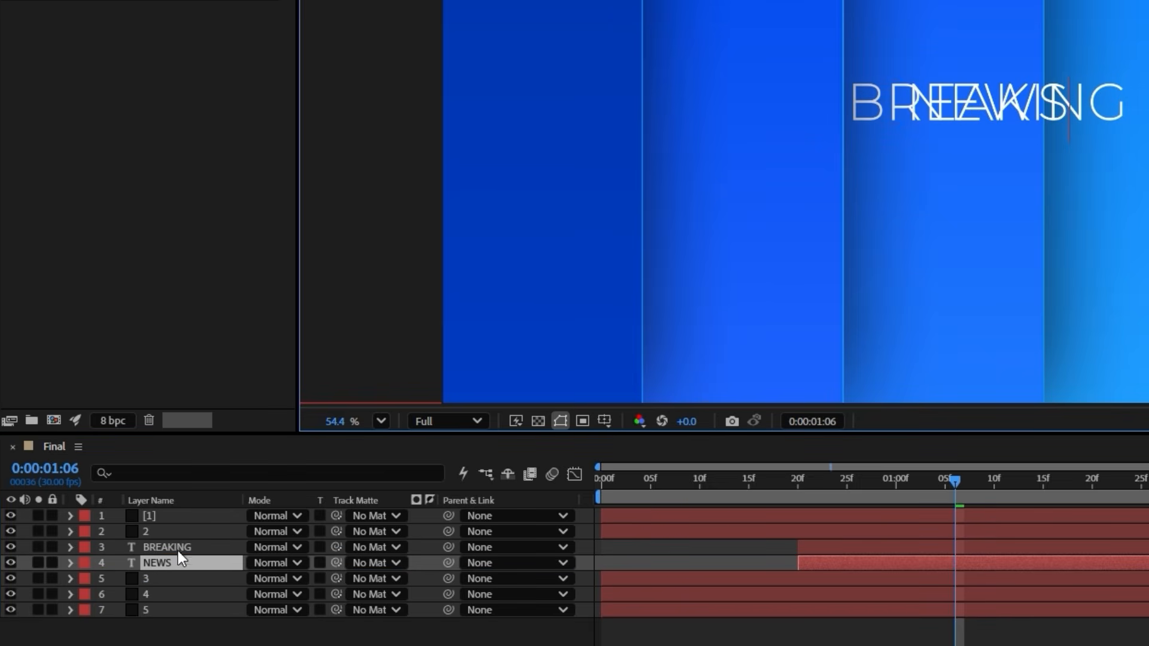
pyautogui.press('Return')
# Reveal the NEWS layer's Position and set the Y value of its first keyframe at frame 20 to 660.
pyautogui.press('p')
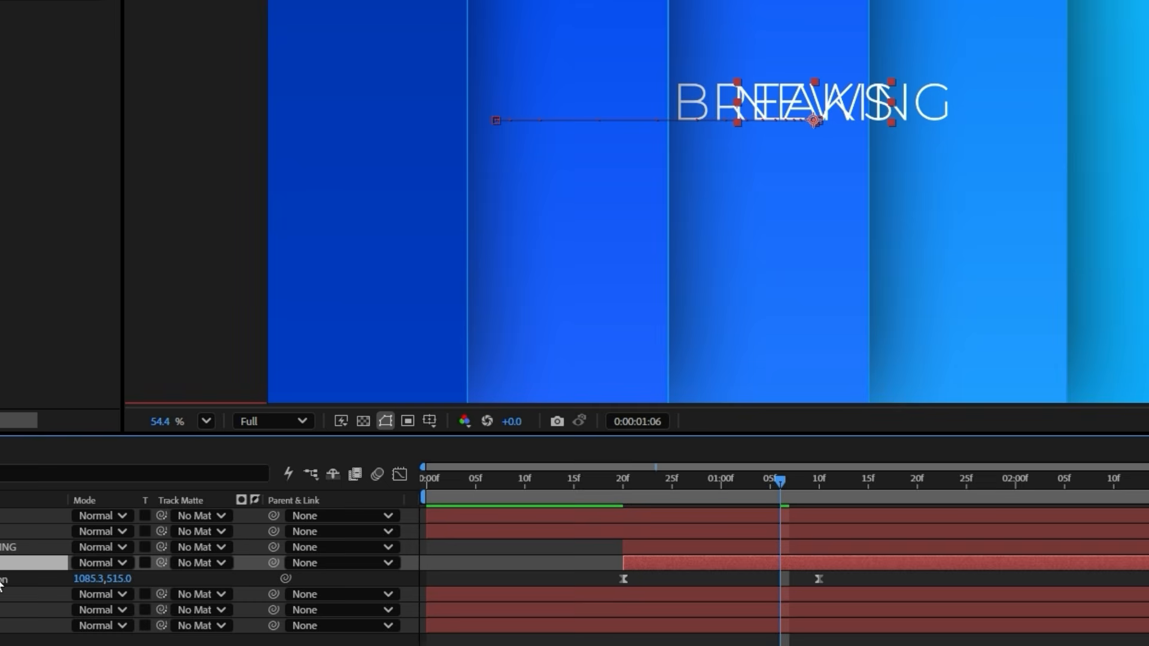
pyautogui.press('j')
pyautogui.press('k')
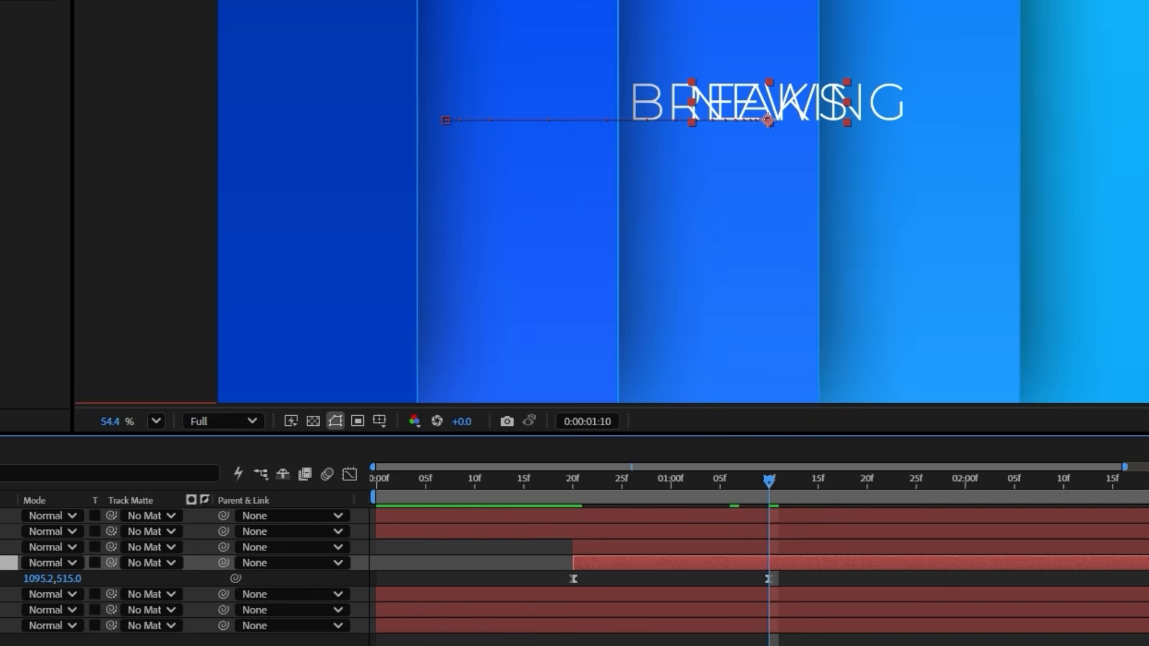
pyautogui.press('j')
pyautogui.press('k')
pyautogui.press('j')
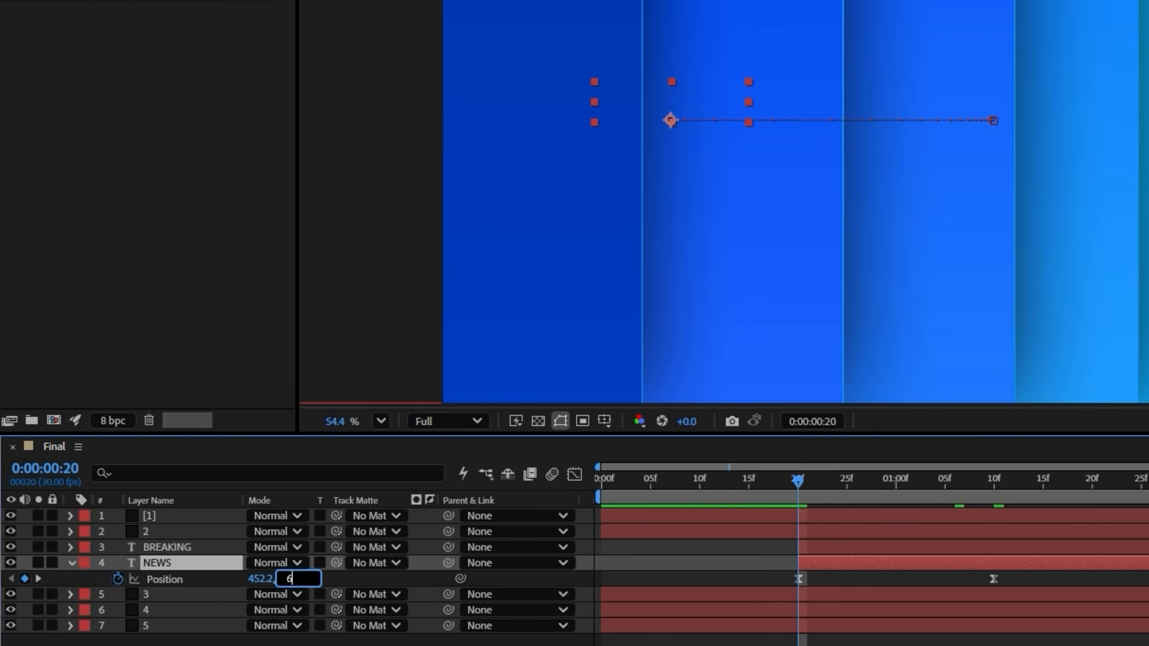
pyautogui.press('Return')
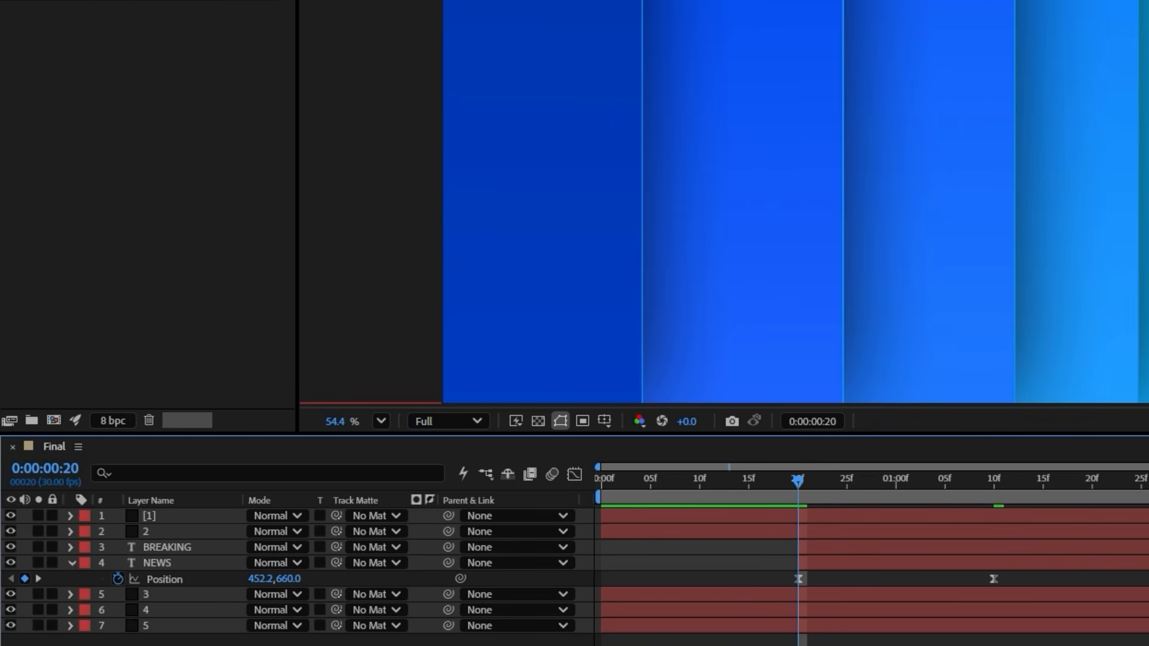
# Set the Y value of the NEWS layer's second Position keyframe, at 0:00:01:10, to 660.
pyautogui.press('k')
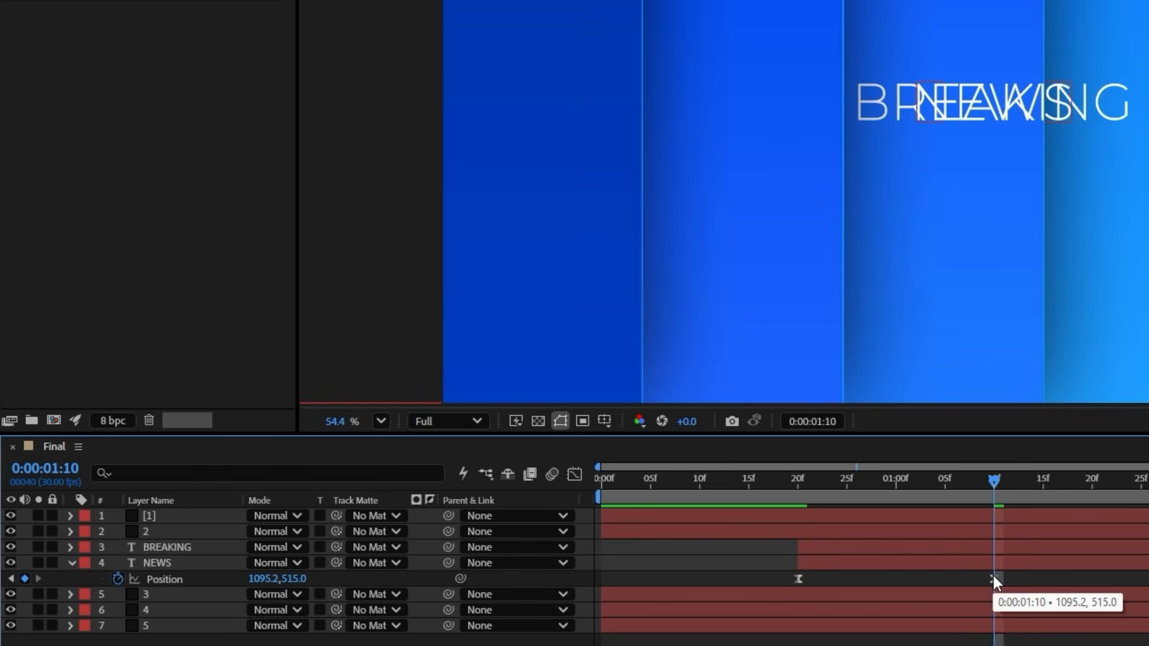
pyautogui.click(293, 578)
pyautogui.write('660')
pyautogui.press('Return')
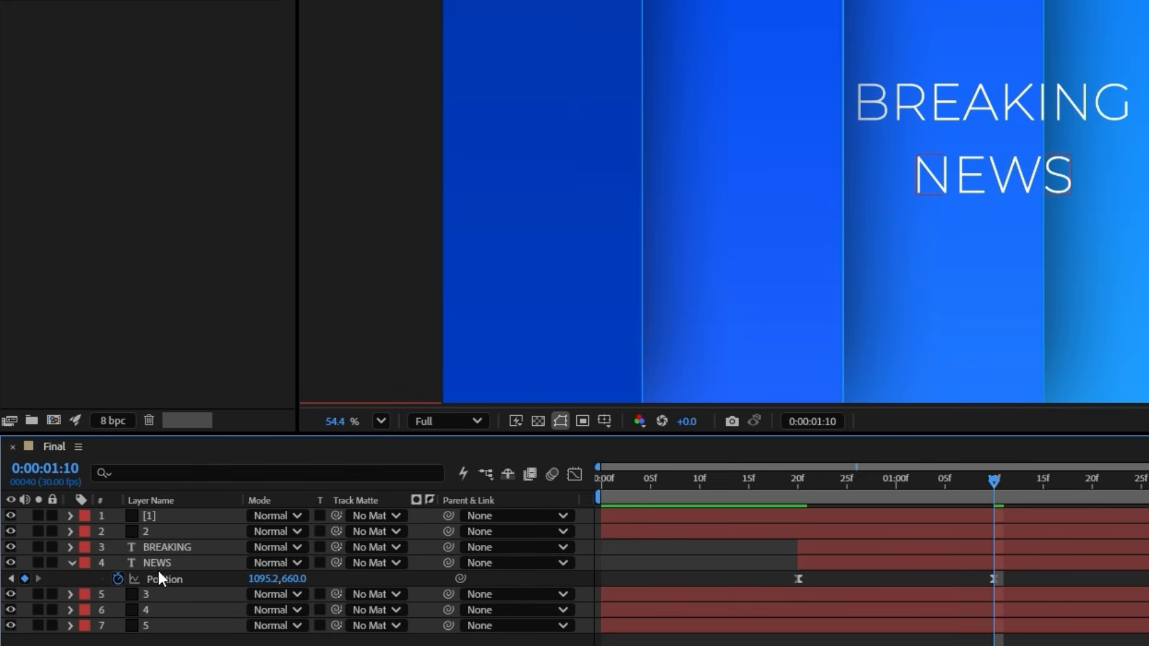
# Format the NEWS text in Montserrat SemiBold at 170 px and check it along the timeline.
pyautogui.doubleClick(160, 561)
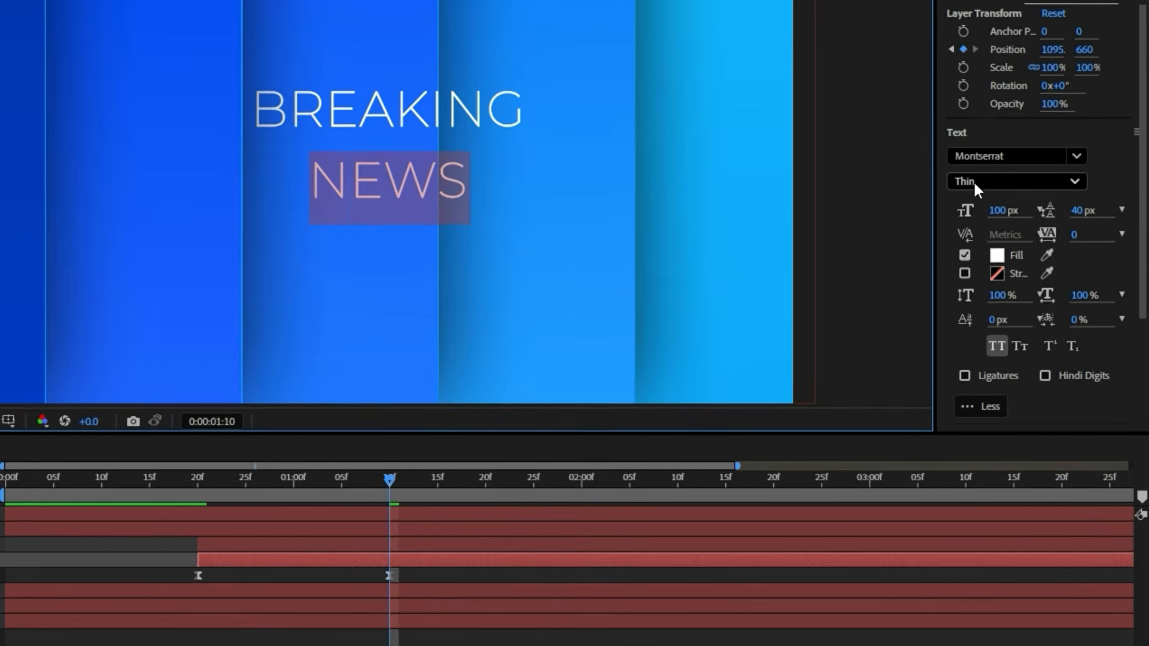
pyautogui.click(1032, 282)
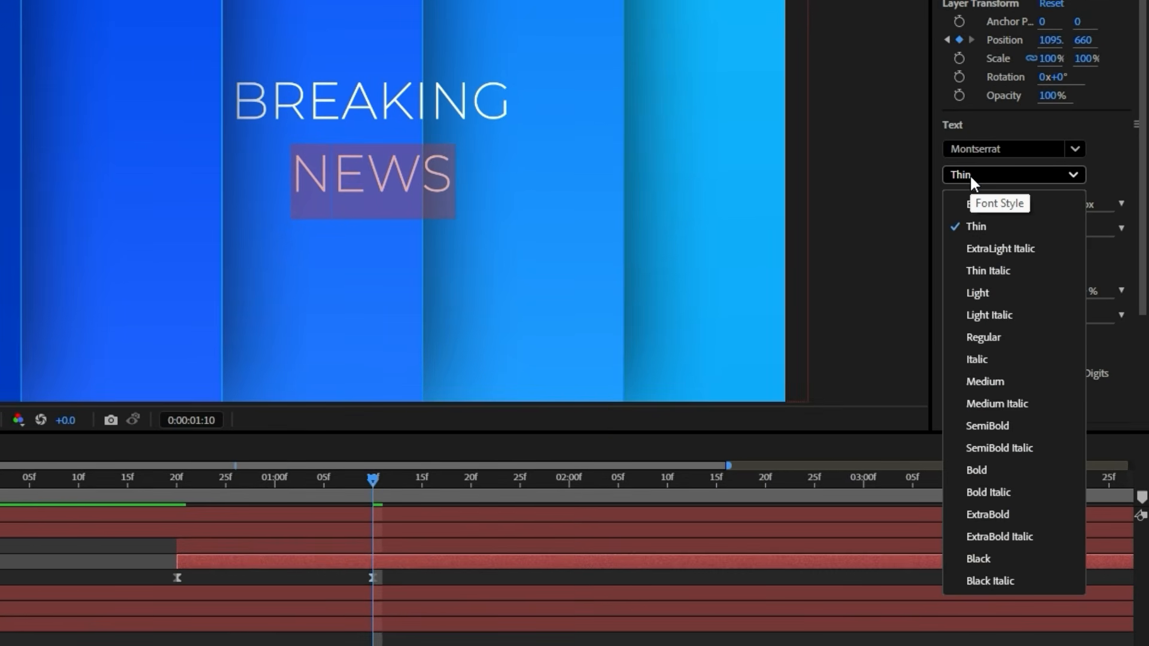
pyautogui.click(1017, 425)
pyautogui.click(996, 206)
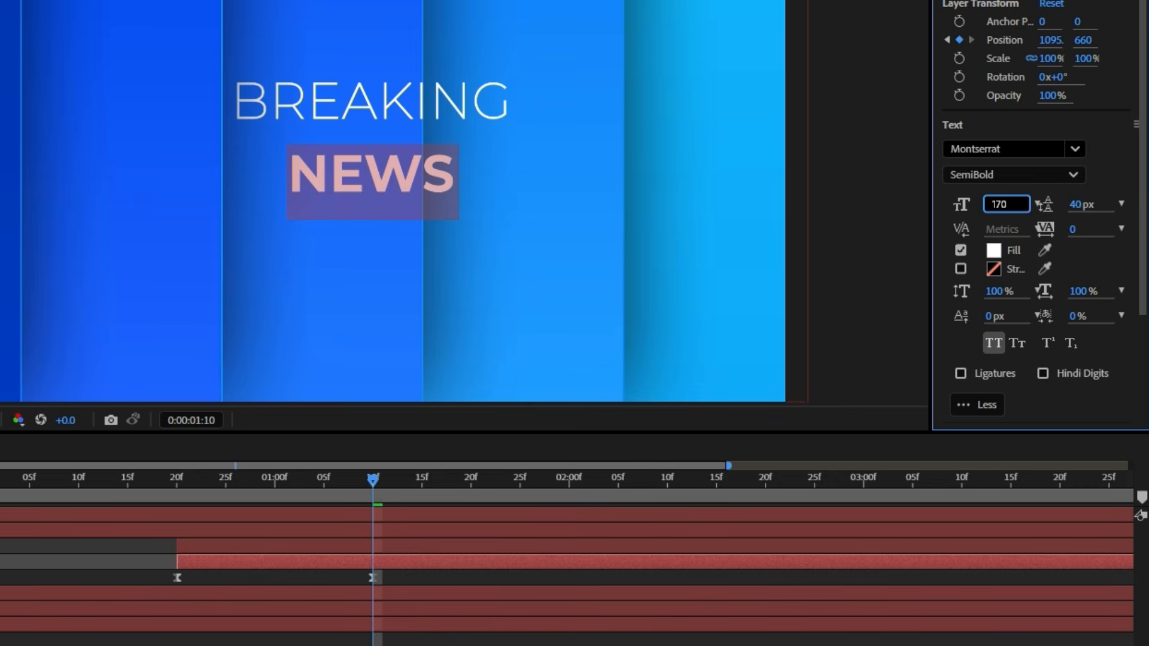
pyautogui.click(133, 617)
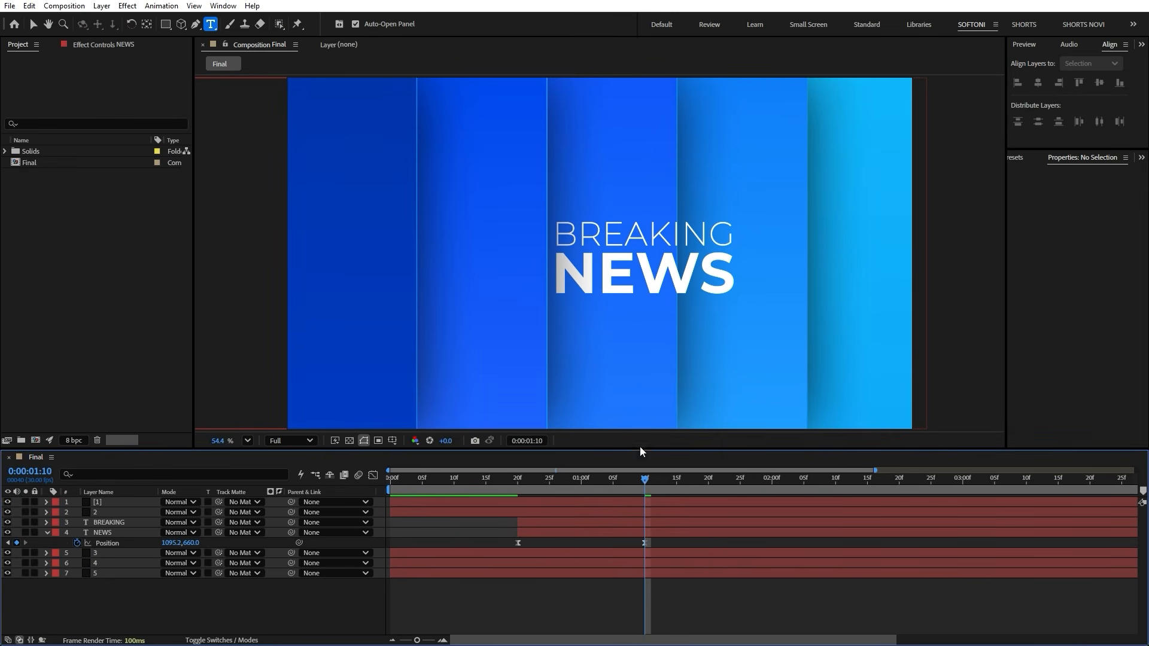
pyautogui.moveTo(644, 486); pyautogui.dragTo(695, 489)
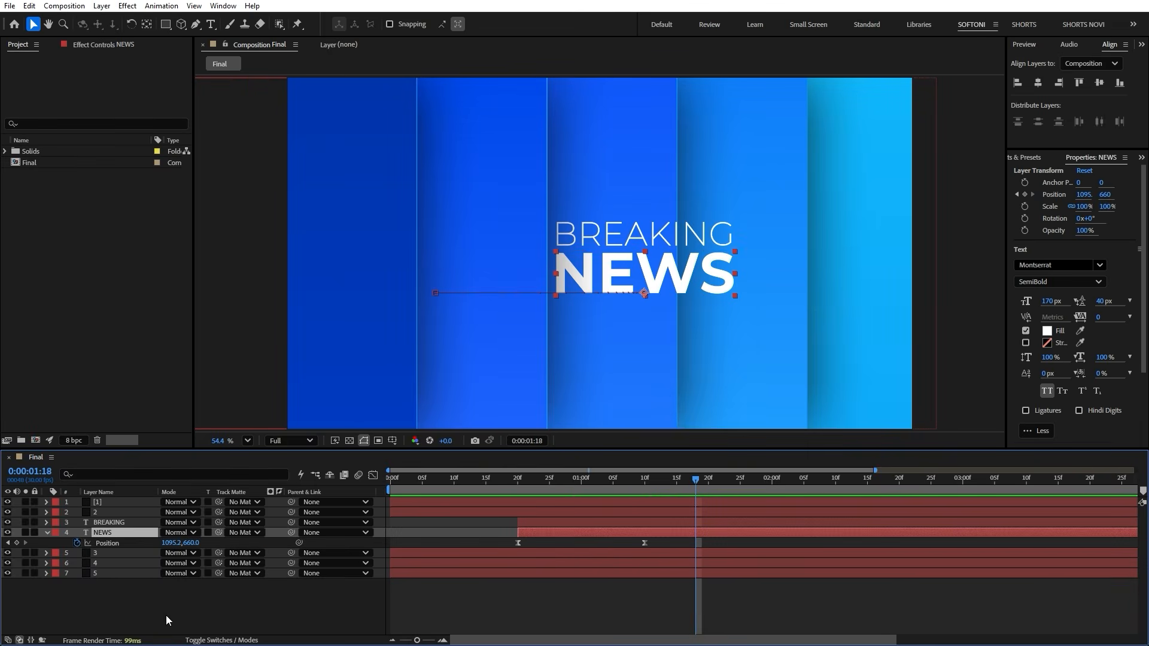
# Shift the BREAKING layer to start at frame 15, preview the staggered titles, and collapse the NEWS layer's properties.
pyautogui.click(107, 524)
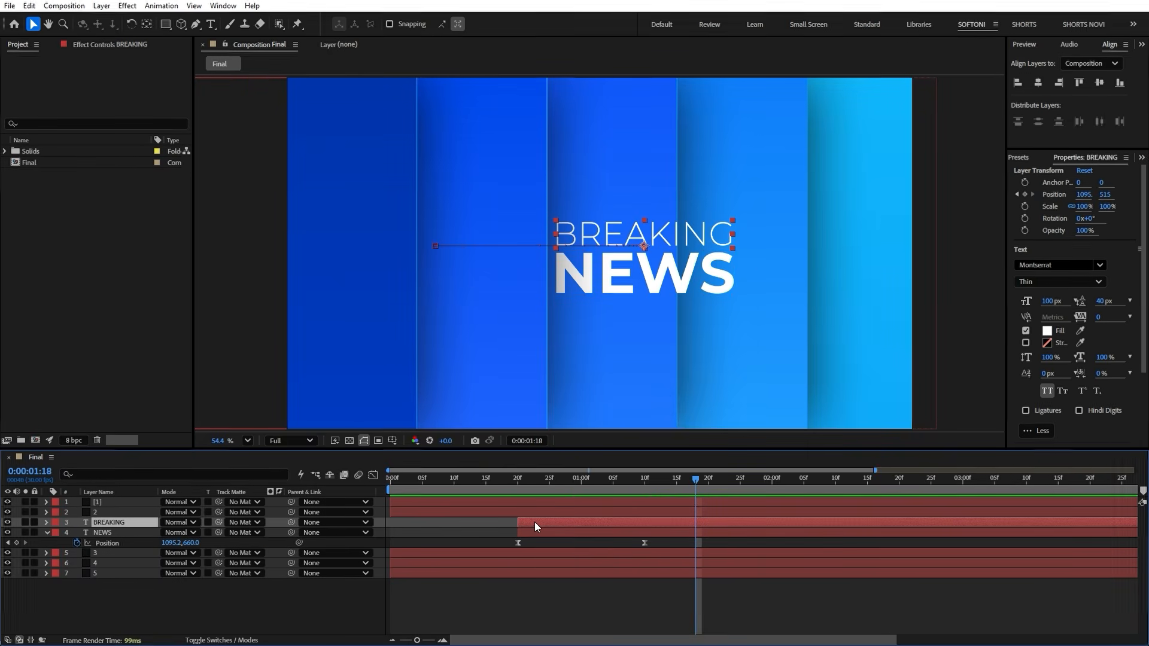
pyautogui.moveTo(533, 522); pyautogui.dragTo(505, 522)
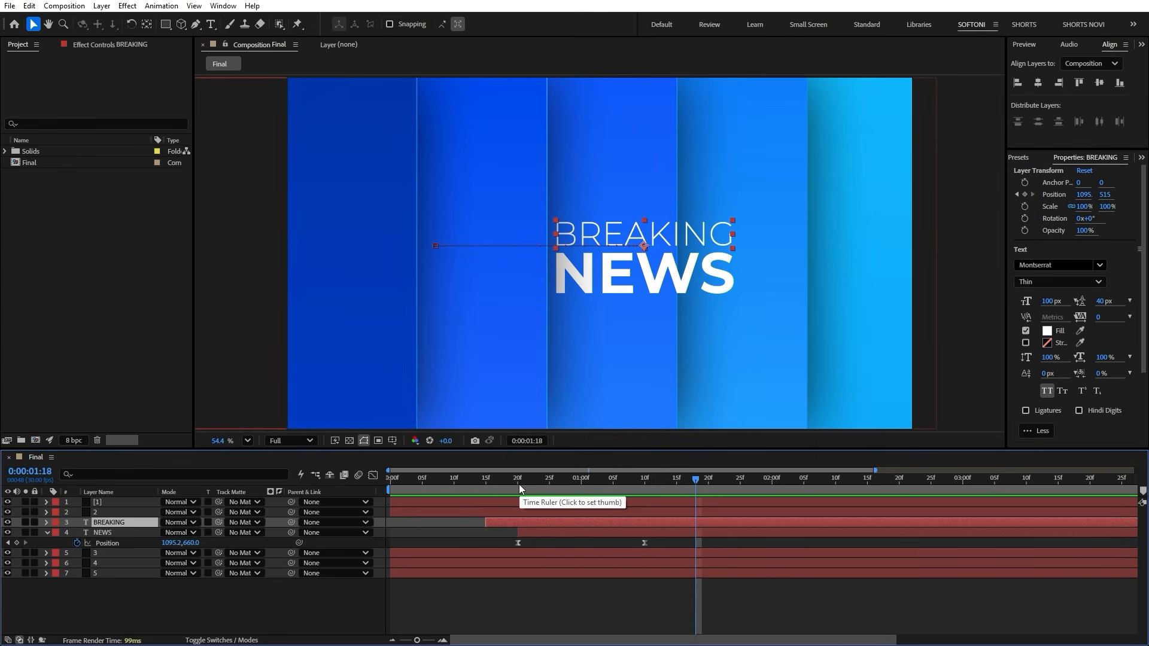
pyautogui.press('space')
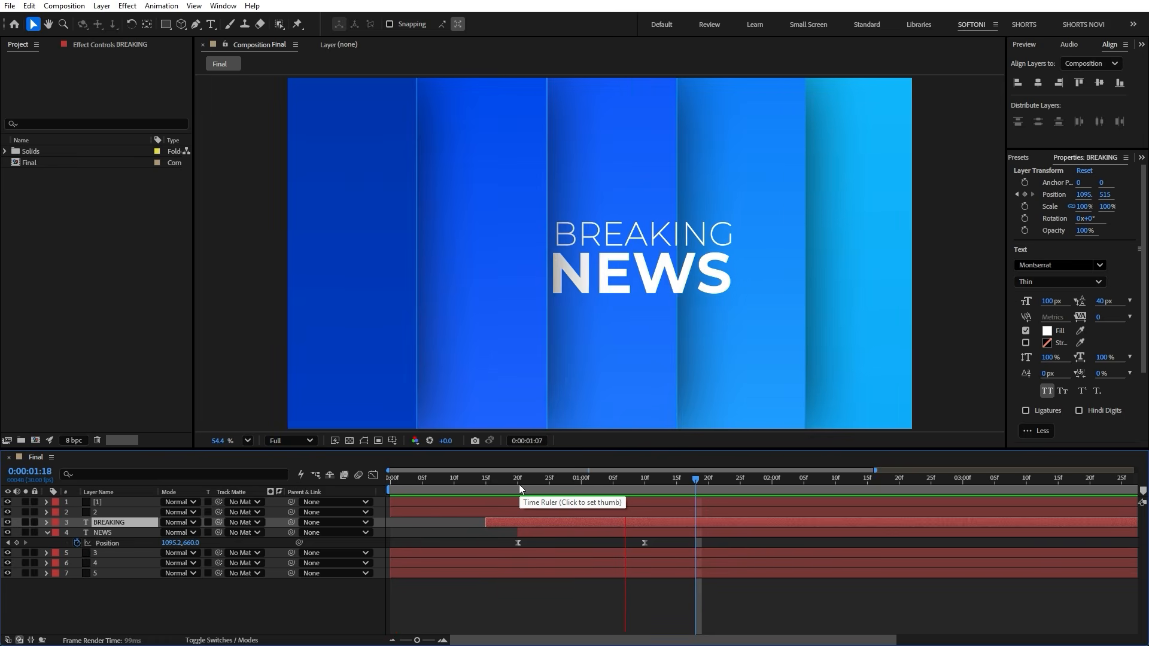
pyautogui.moveTo(519, 484); pyautogui.dragTo(664, 483)
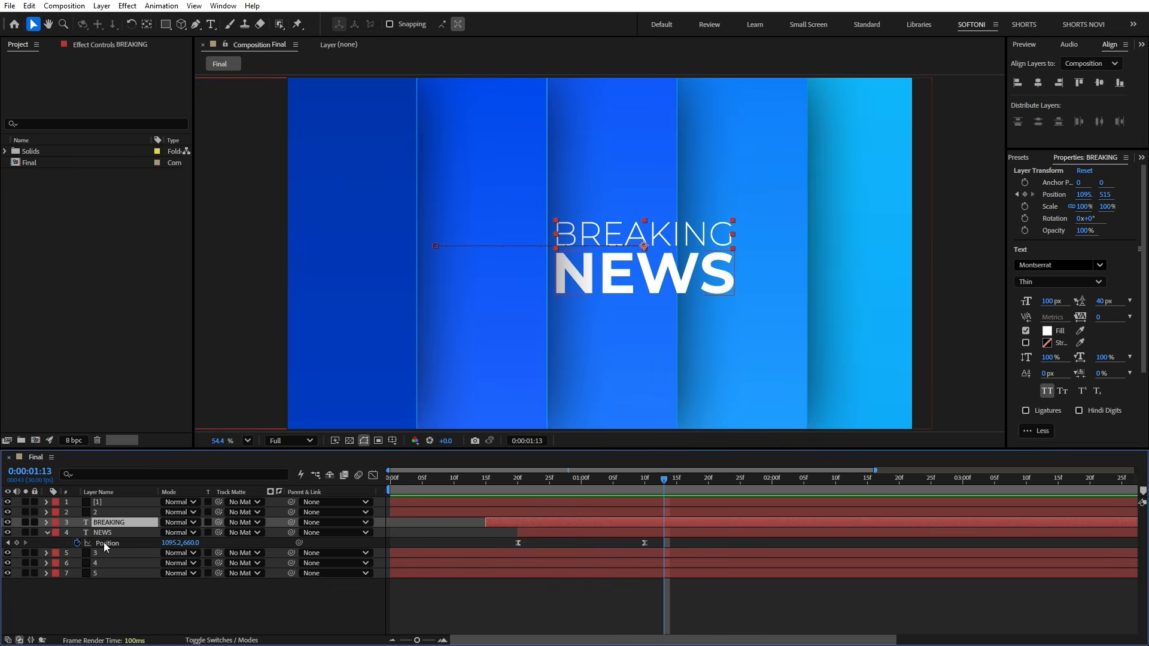
pyautogui.click(45, 532)
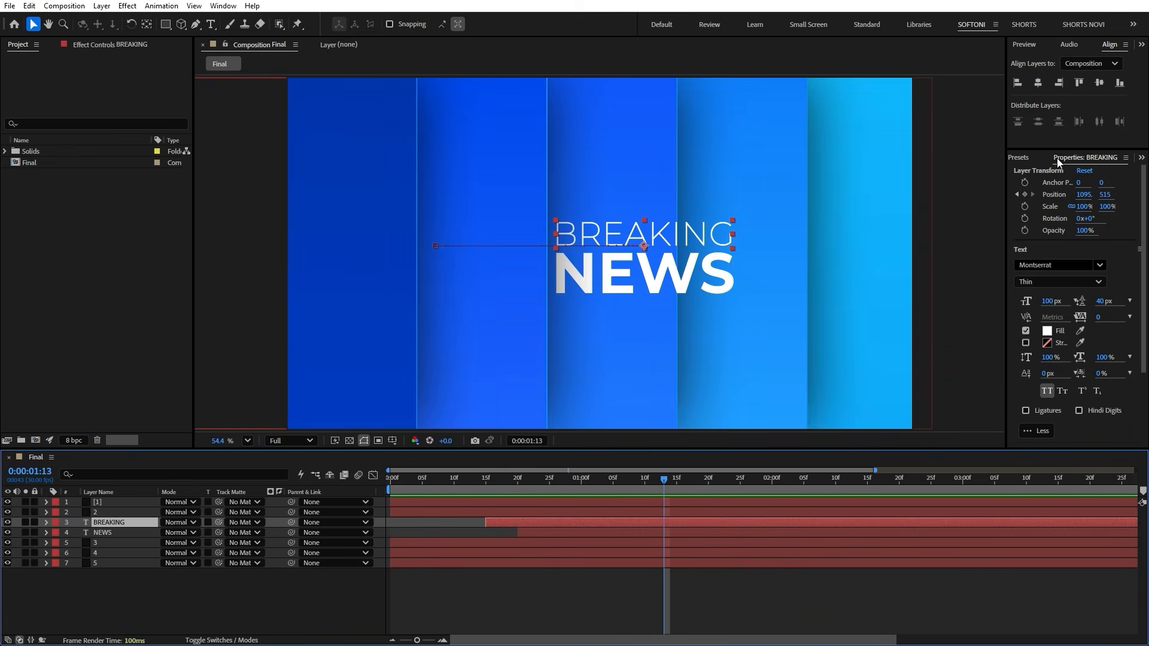
# Apply a Drop Shadow with Distance 10 and Softness 50 to the BREAKING layer and copy the effect to the NEWS layer.
pyautogui.click(1018, 157)
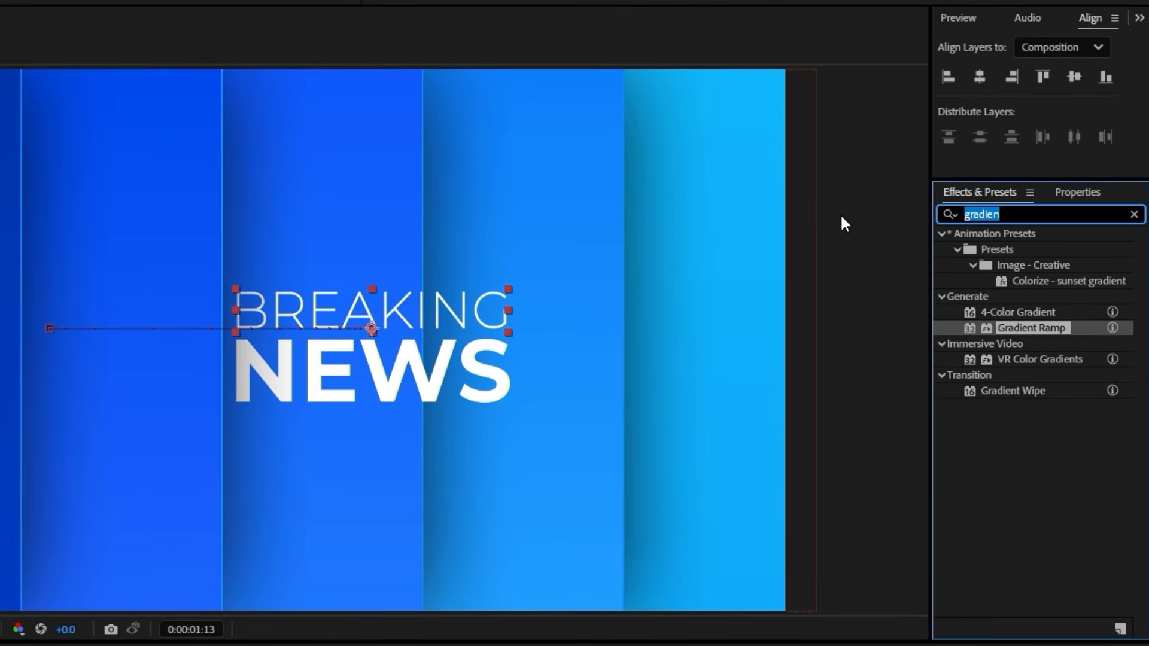
pyautogui.write('drop s')
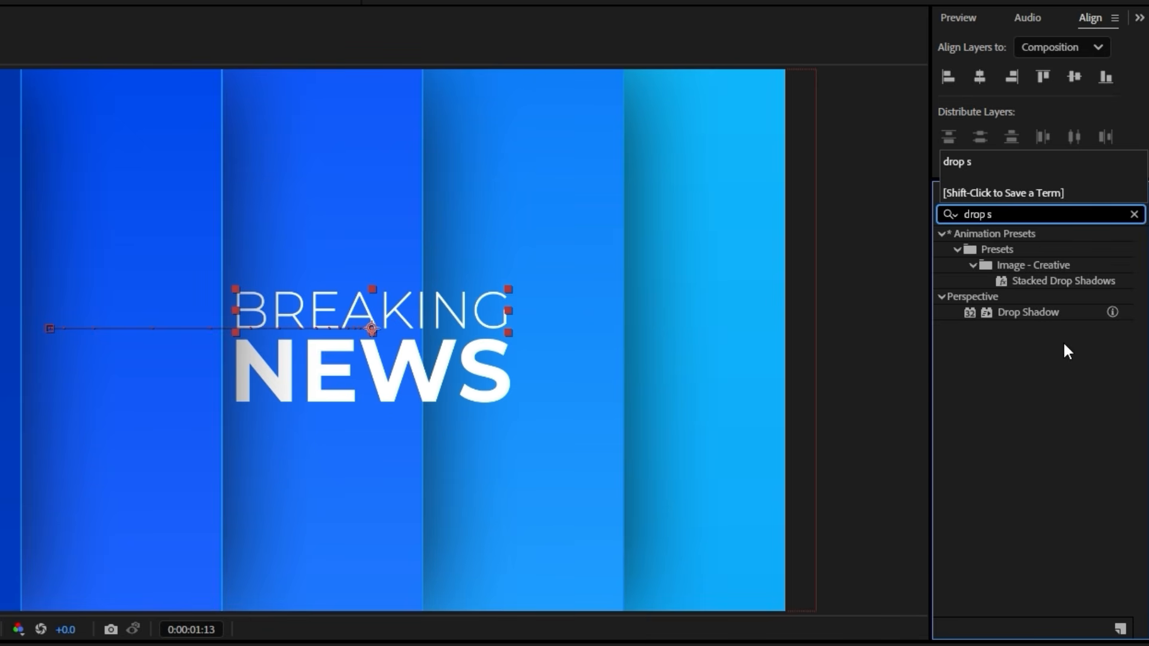
pyautogui.doubleClick(1027, 312)
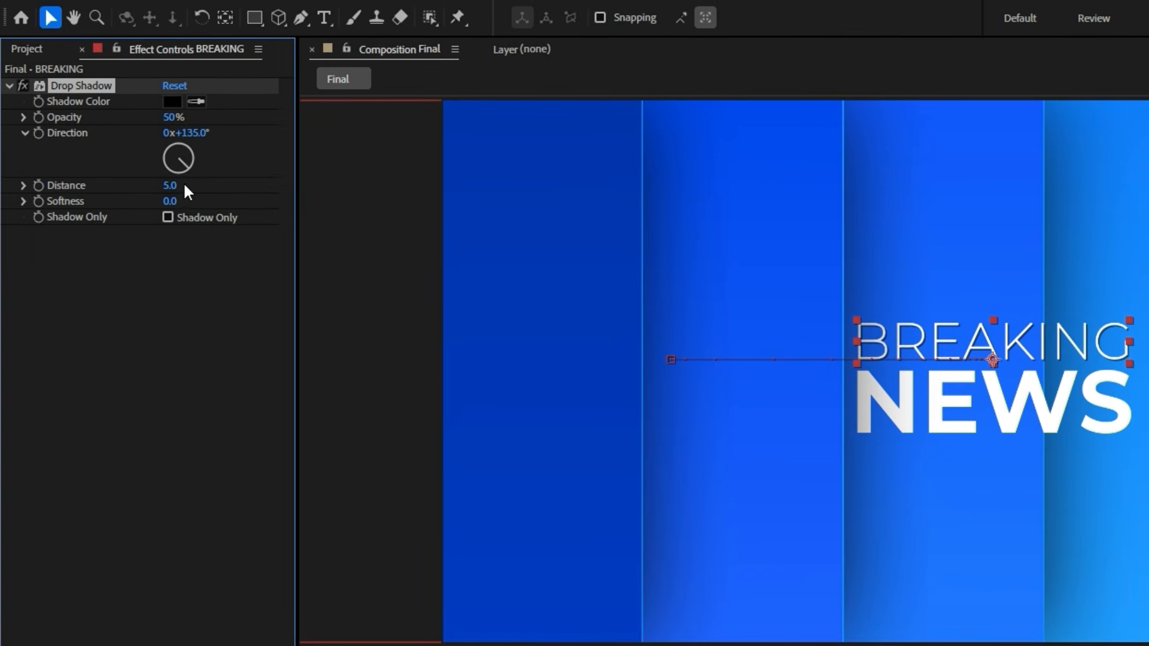
pyautogui.press('Return')
pyautogui.click(170, 201)
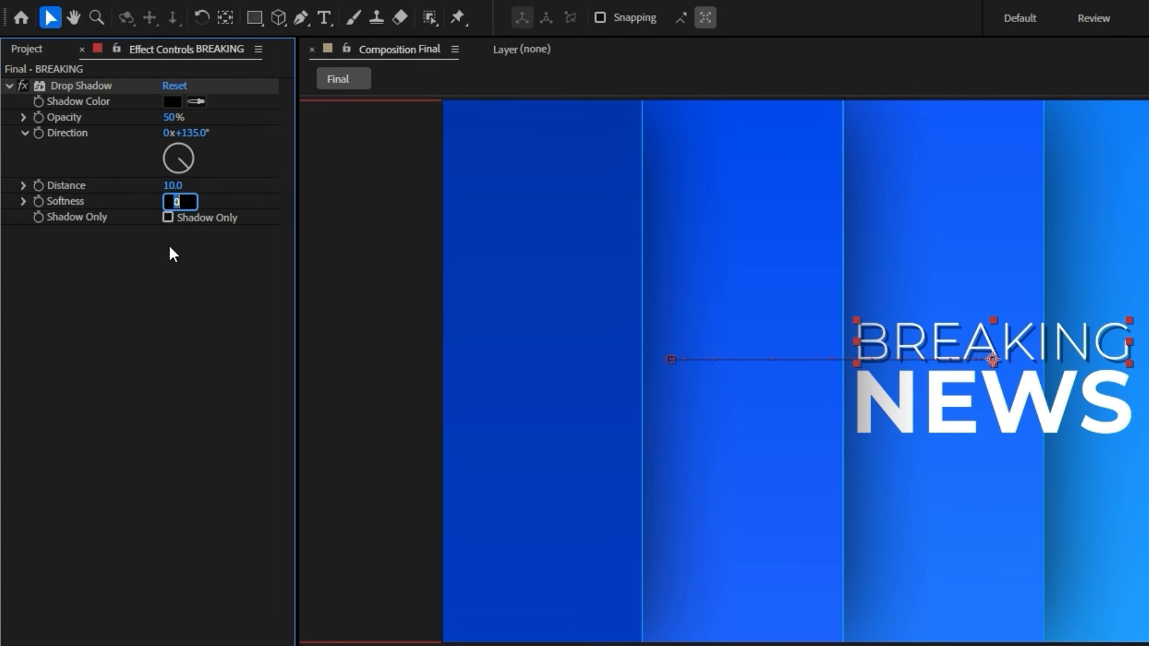
pyautogui.write('50')
pyautogui.press('Return')
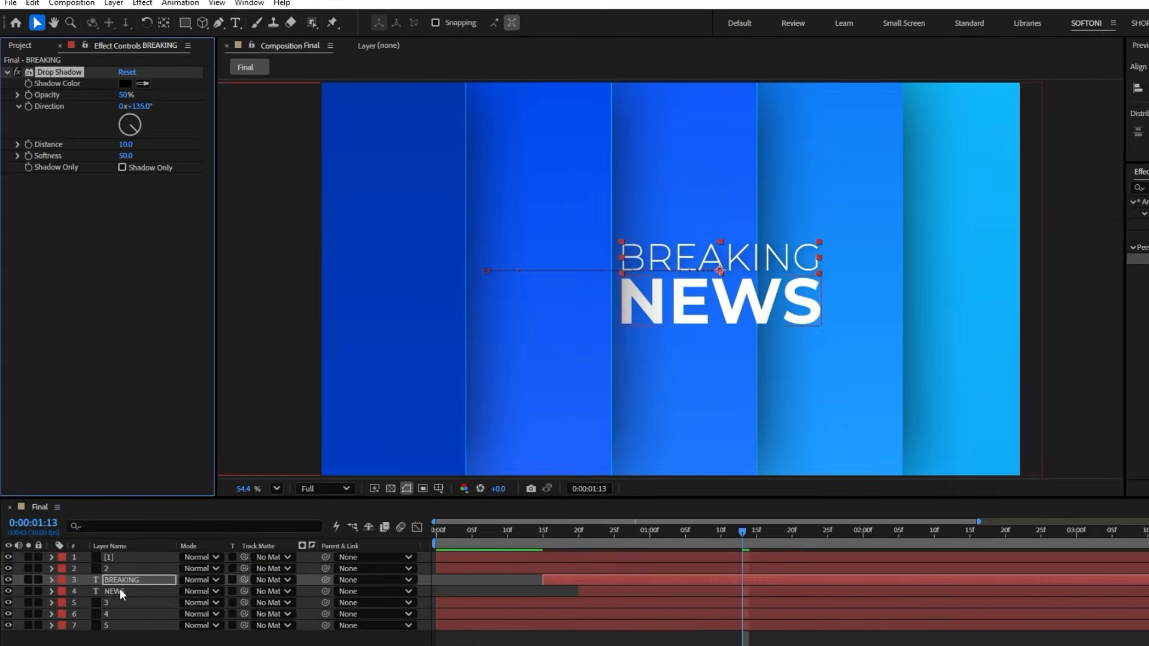
pyautogui.click(120, 590)
pyautogui.hotkey('ctrl', 'v')
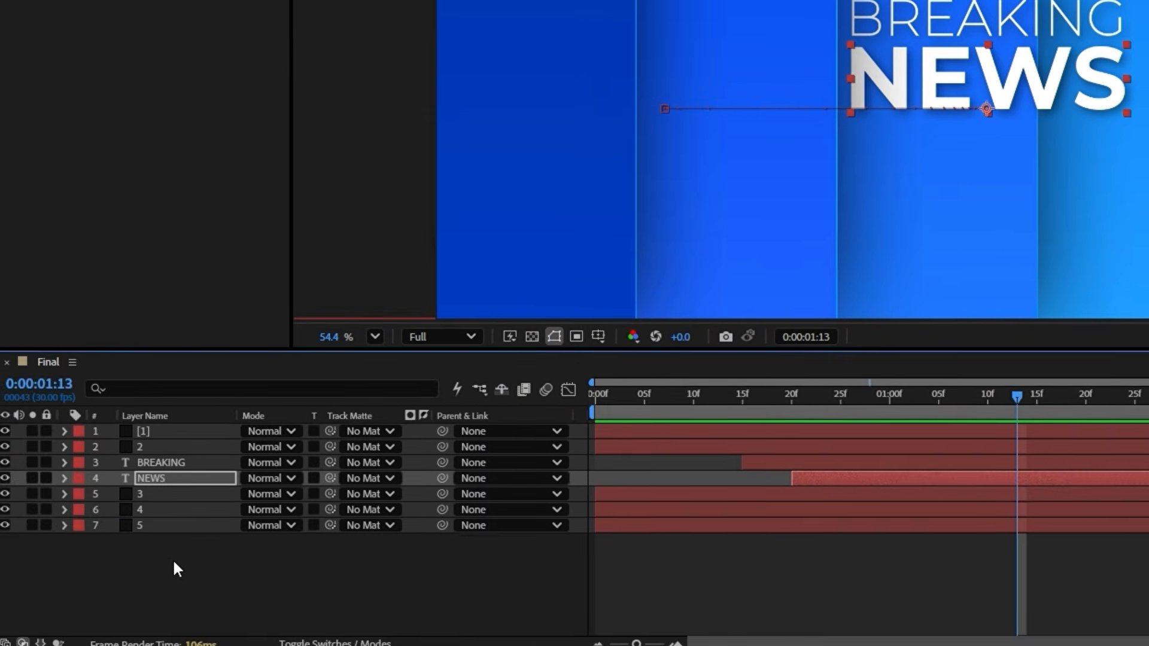
# Add a new adjustment layer on top of the Final composition and name it Vignette.
pyautogui.rightClick(200, 557)
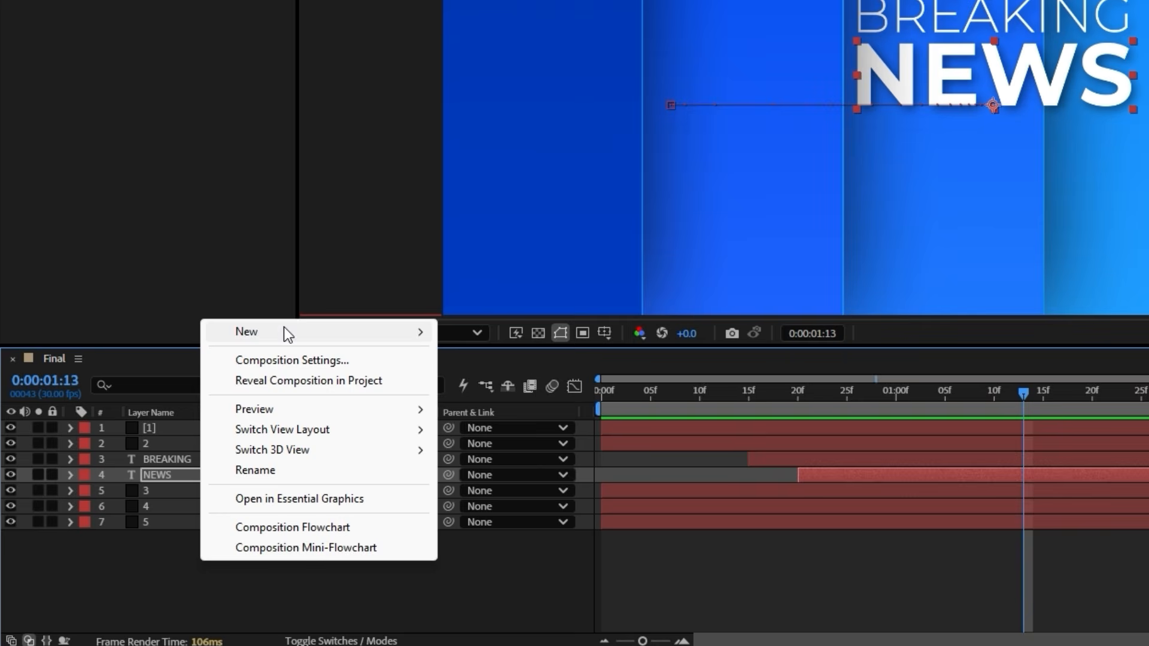
pyautogui.moveTo(285, 329)
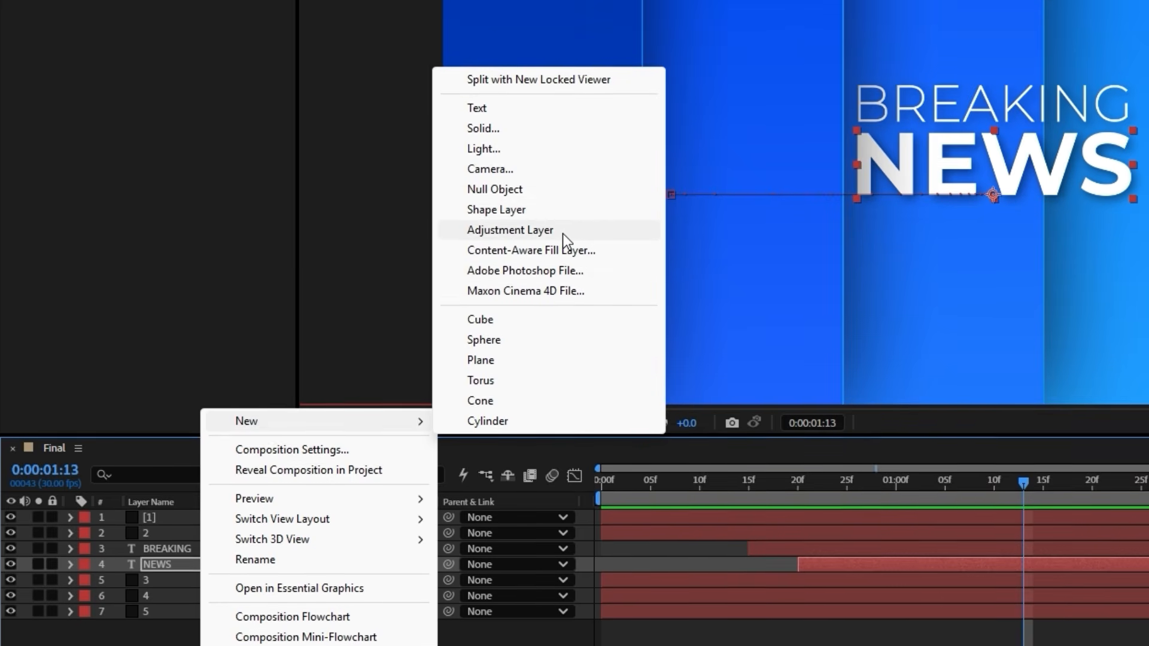
pyautogui.click(562, 232)
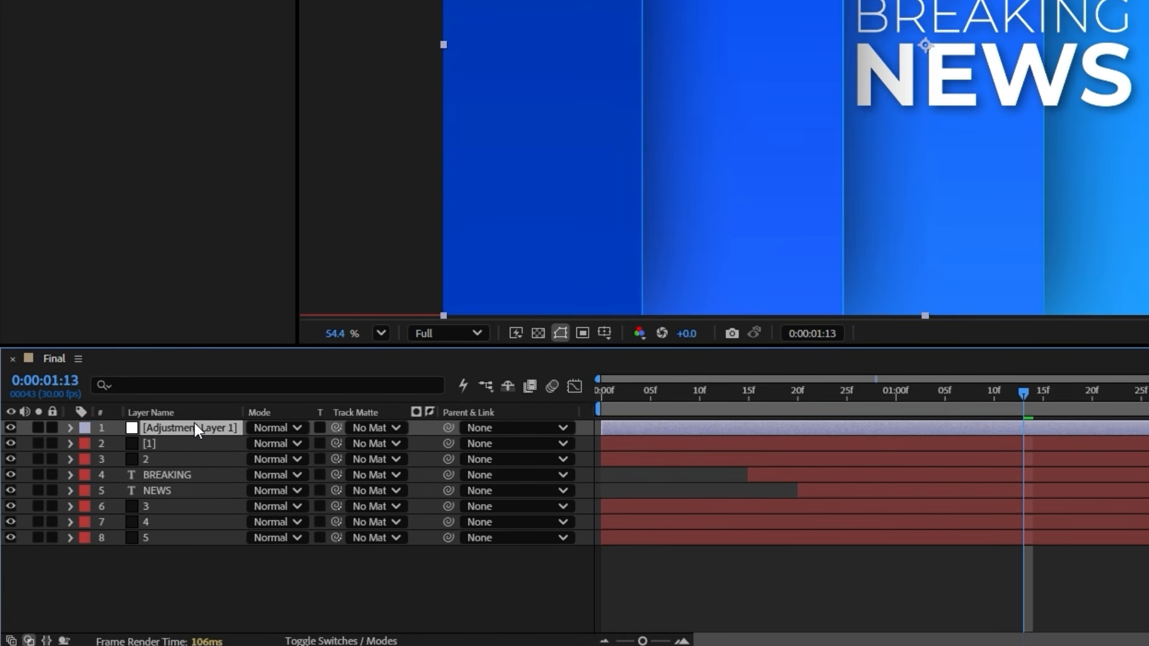
pyautogui.press('Return')
pyautogui.write('Vignette')
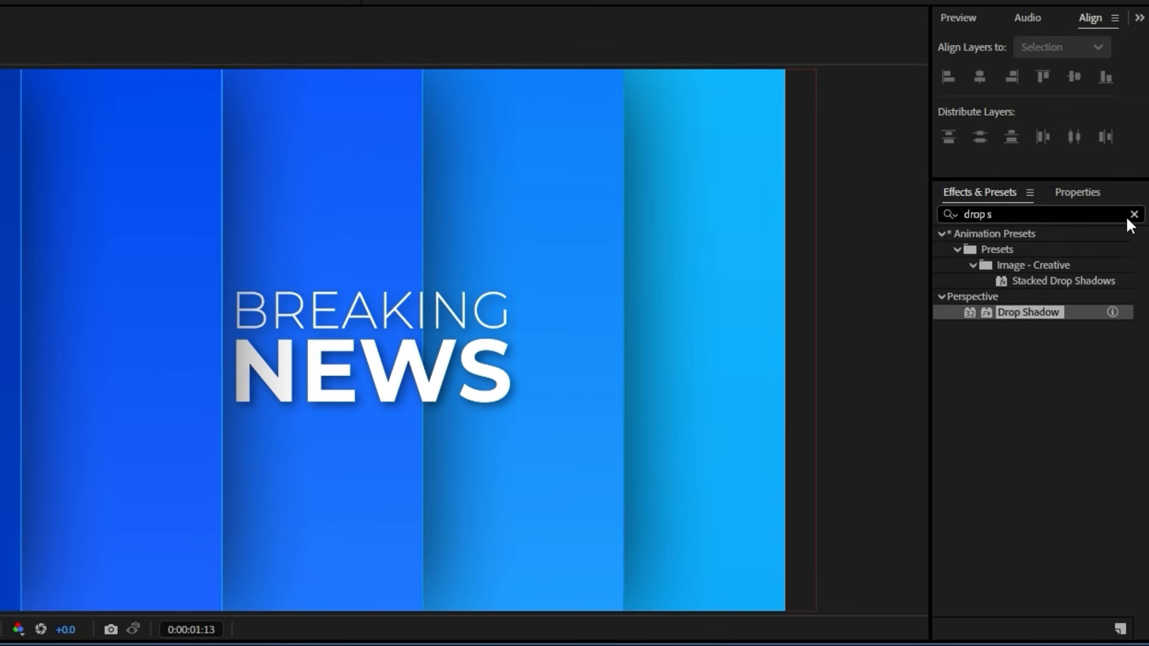
# Find the CC Vignette effect and apply it to the Vignette adjustment layer.
pyautogui.click(1128, 215)
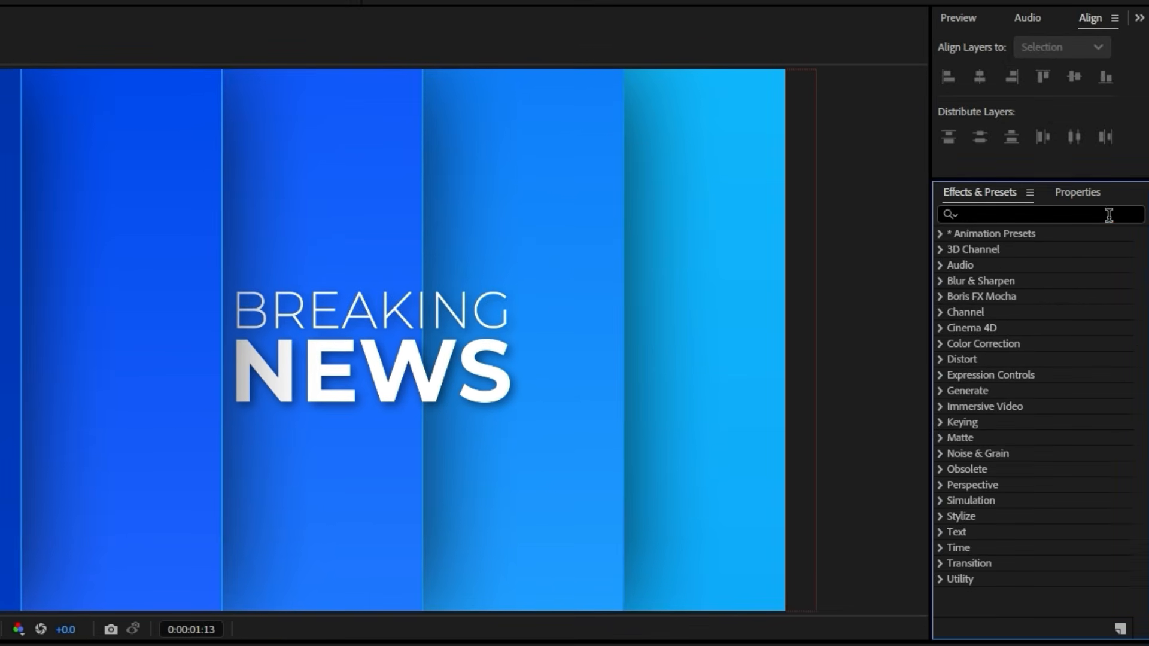
pyautogui.click(1109, 215)
pyautogui.write('cc vign')
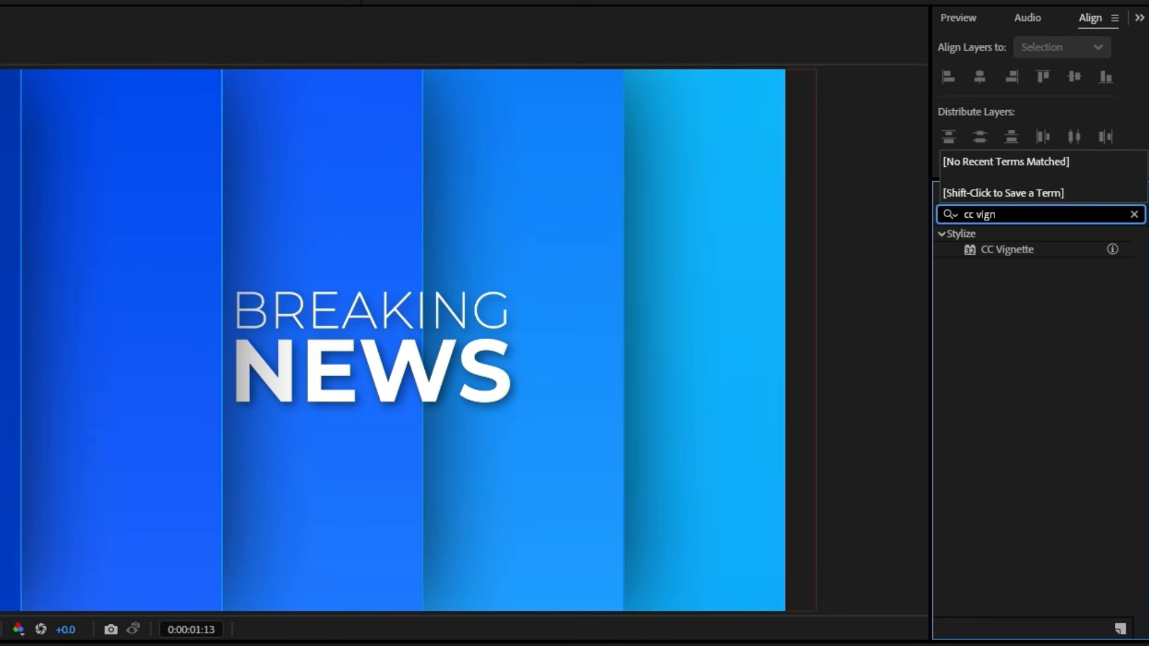
pyautogui.moveTo(1013, 248); pyautogui.dragTo(149, 505)
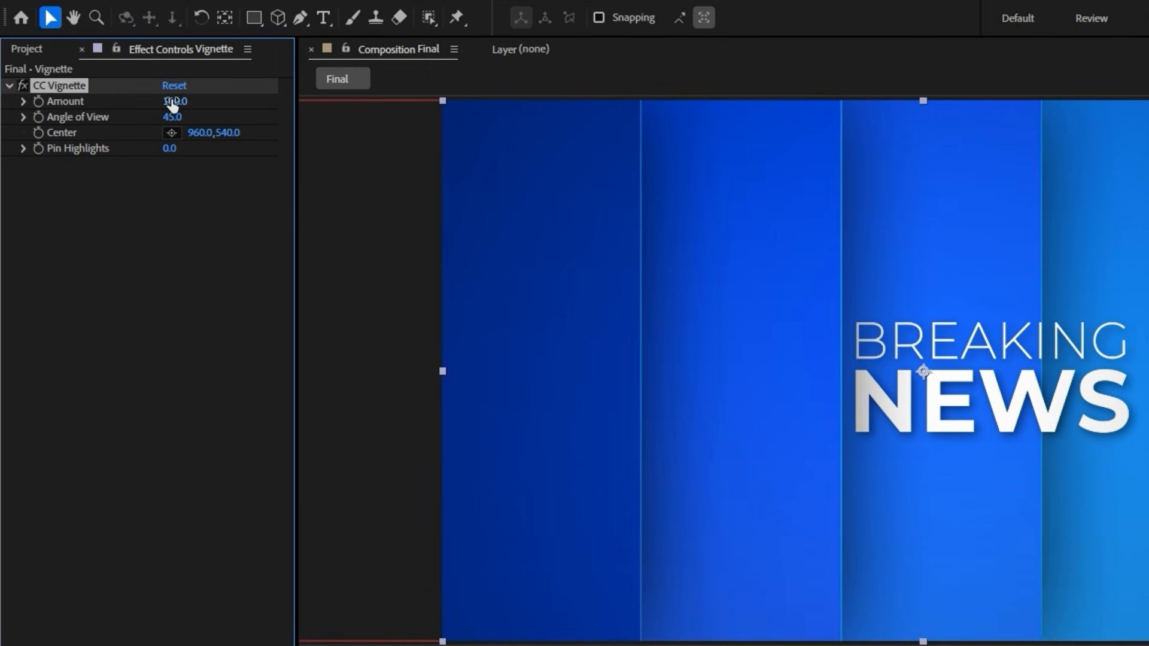
# Set the CC Vignette Amount to 119 and preview the vignetted animation.
pyautogui.moveTo(113, 79); pyautogui.dragTo(144, 78)
pyautogui.moveTo(223, 101); pyautogui.dragTo(196, 106)
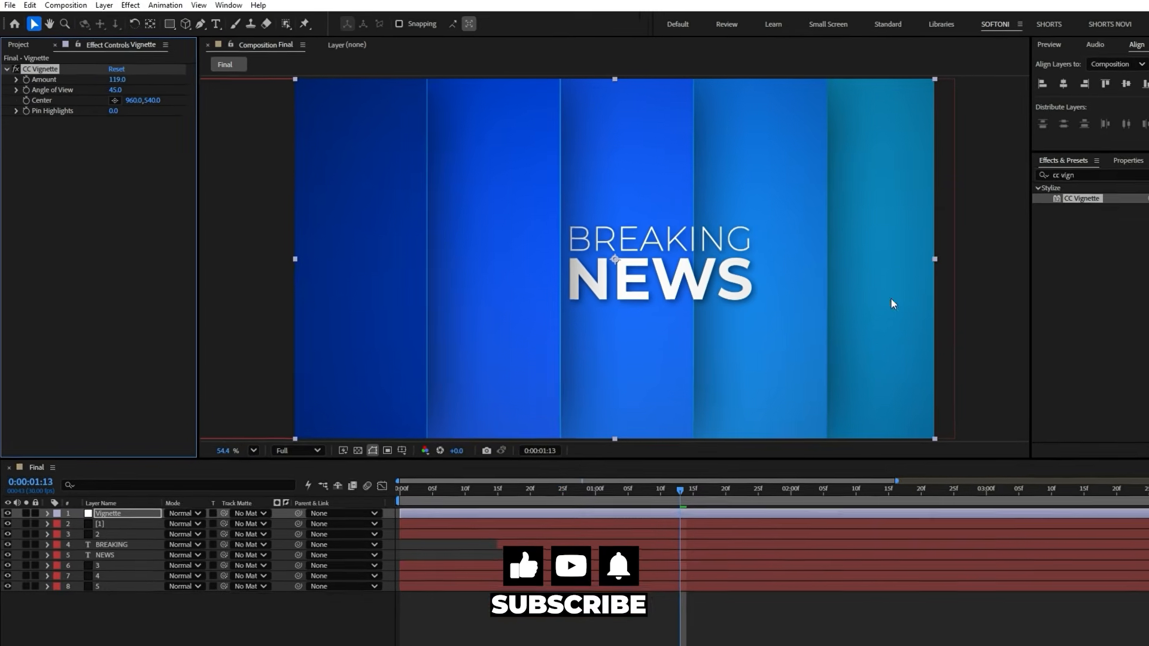
pyautogui.click(568, 479)
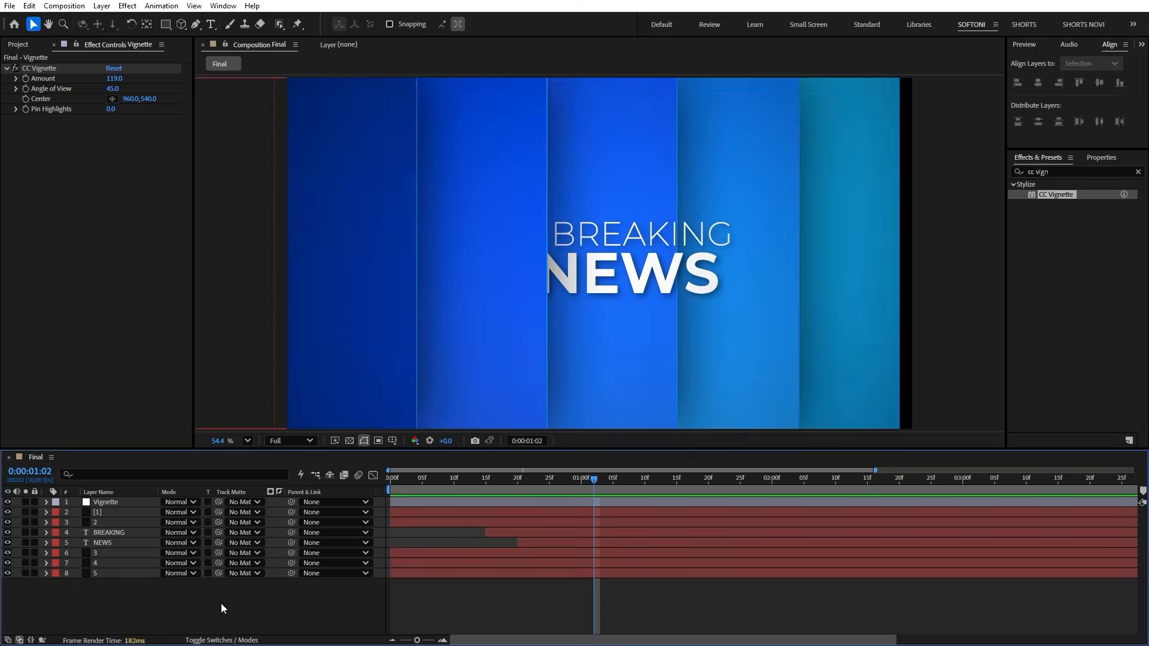
# Pre-compose all layers of the Final composition into a new composition named Part 01, moving all attributes into it.
pyautogui.moveTo(221, 603); pyautogui.dragTo(87, 502)
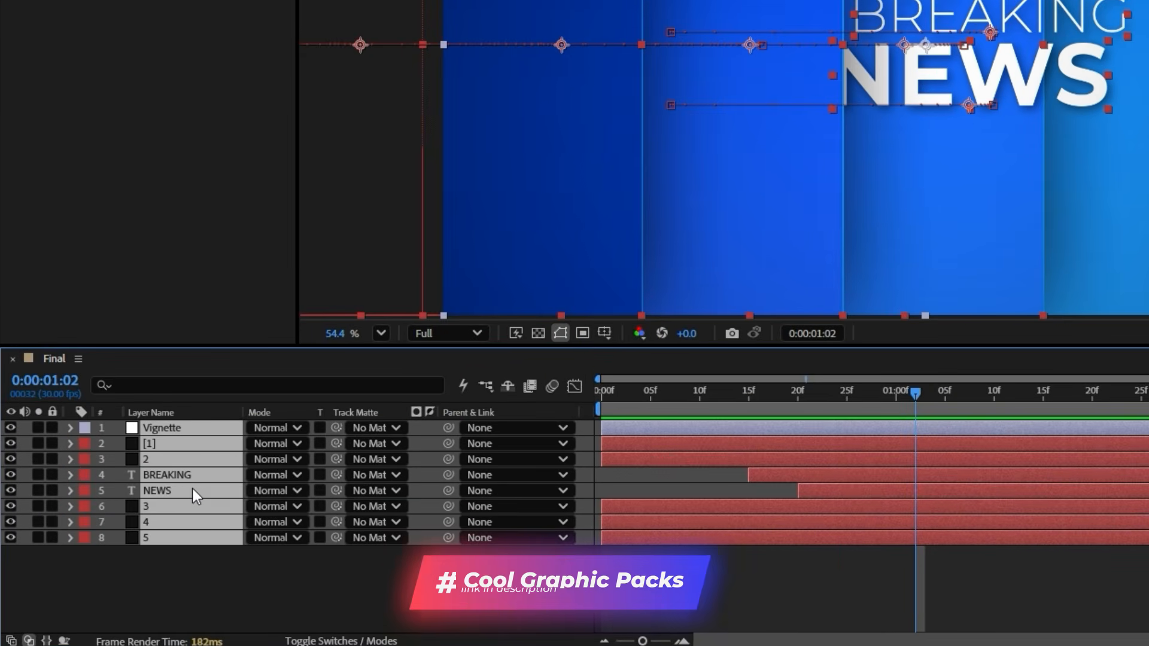
pyautogui.rightClick(192, 490)
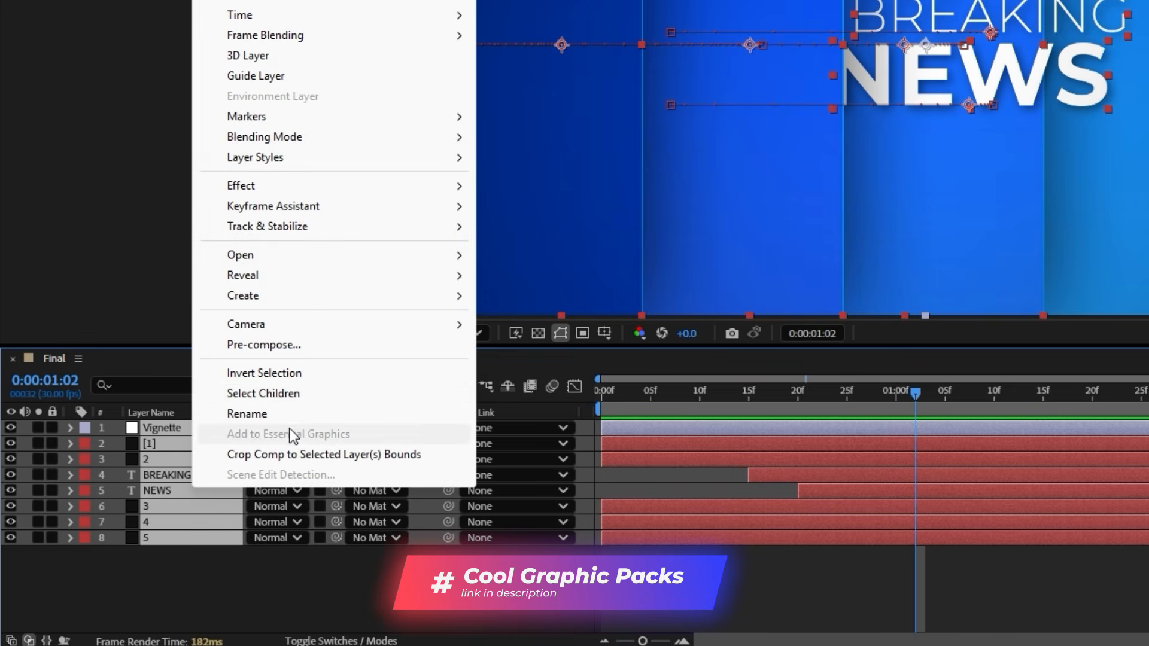
pyautogui.click(279, 340)
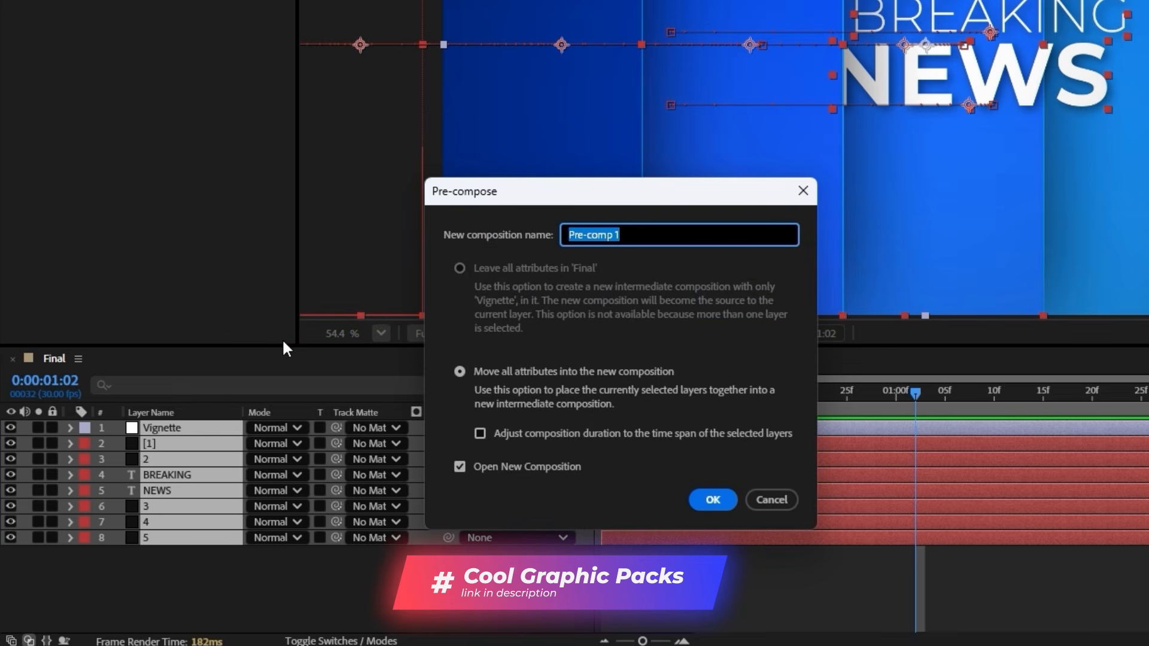
pyautogui.write('Part 01')
pyautogui.press('Return')
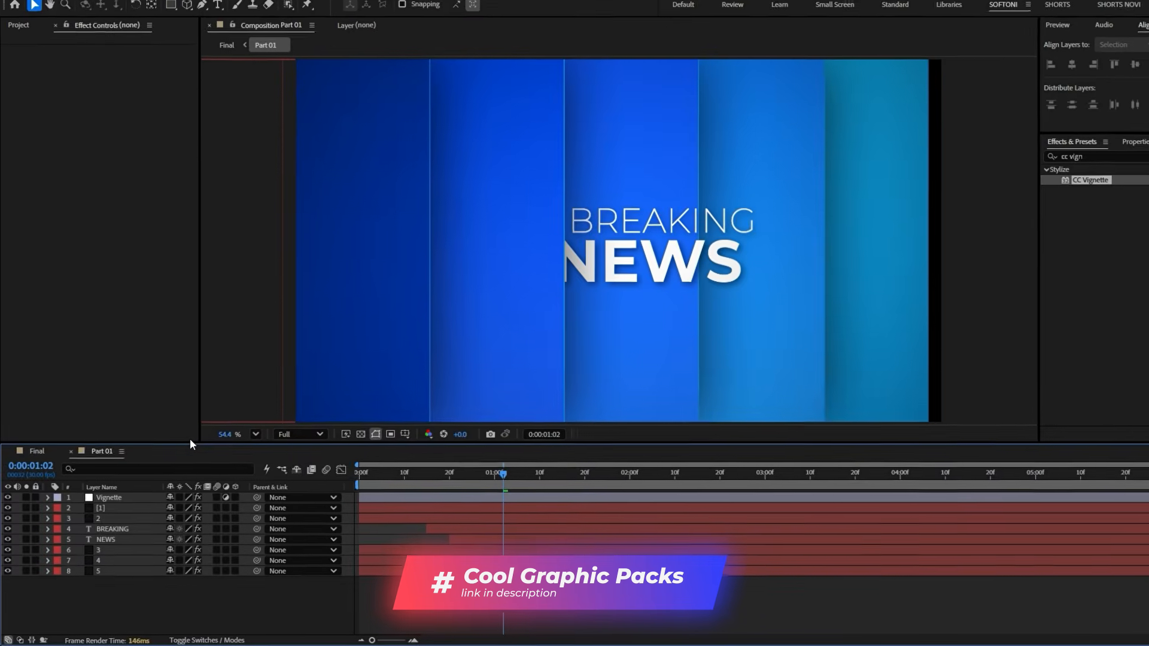
# Return to the Final composition and close the Part 01 timeline.
pyautogui.click(54, 358)
pyautogui.click(120, 524)
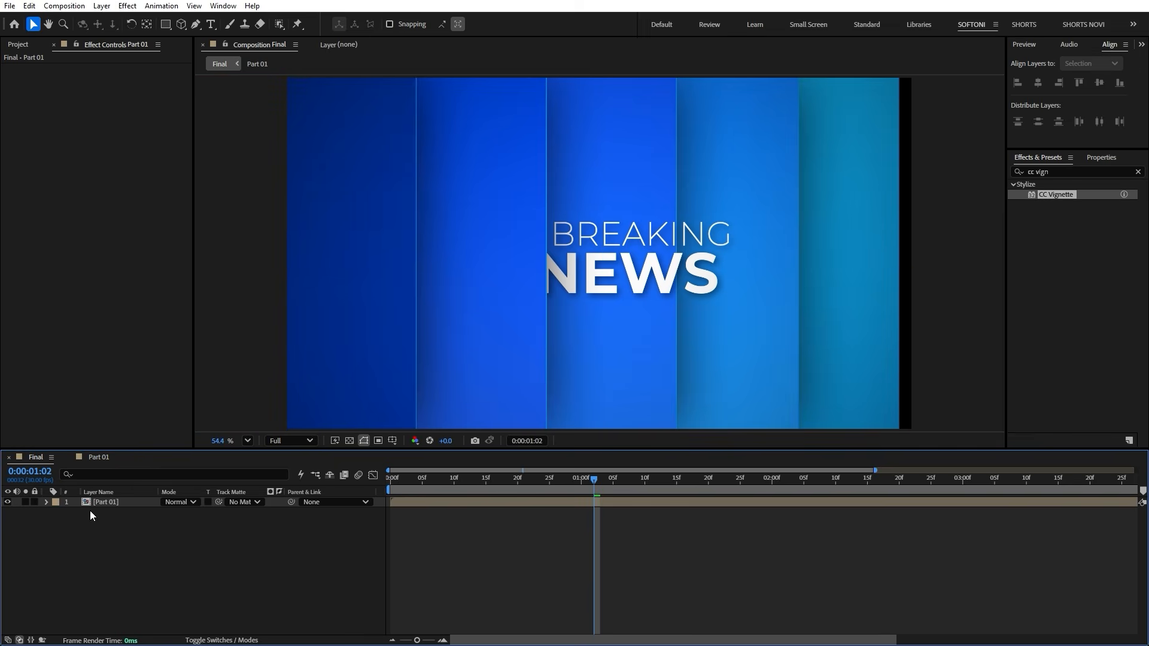
pyautogui.click(70, 457)
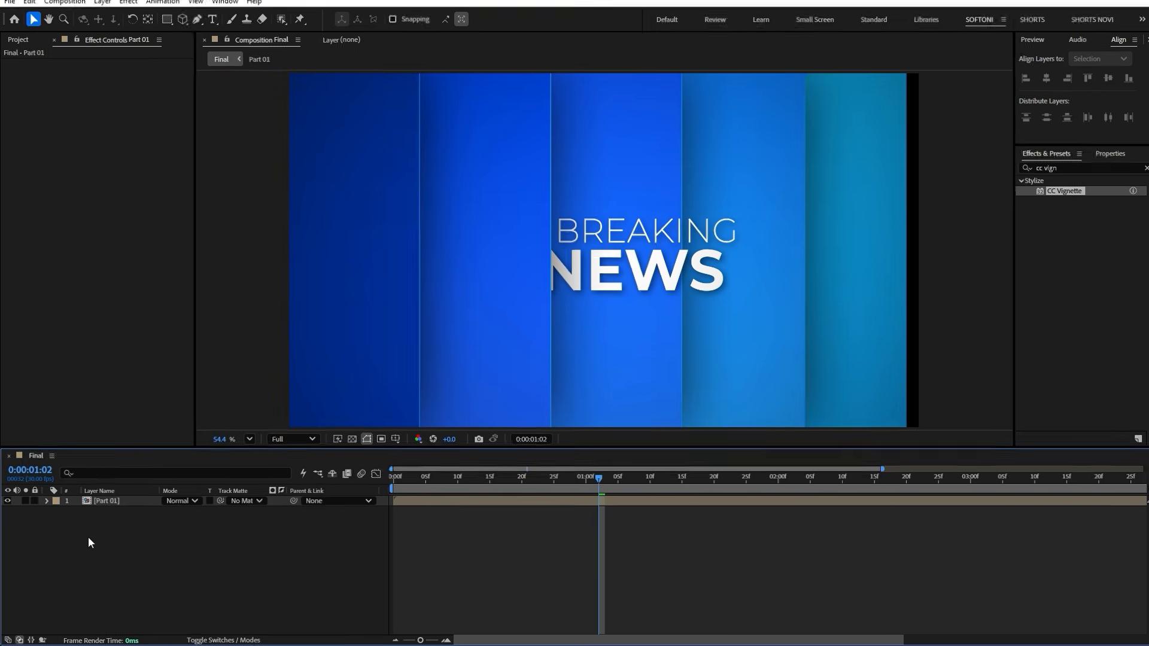
# Add a new 1920 x 1080 px solid named Balls above the Part 01 layer.
pyautogui.rightClick(125, 533)
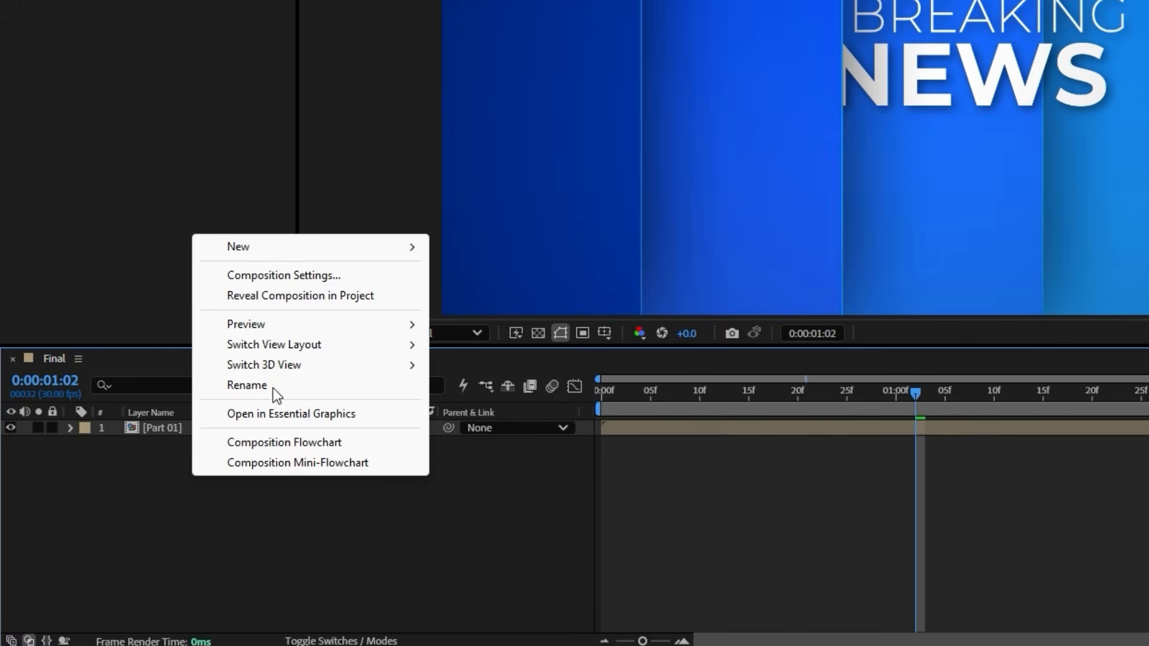
pyautogui.moveTo(280, 249)
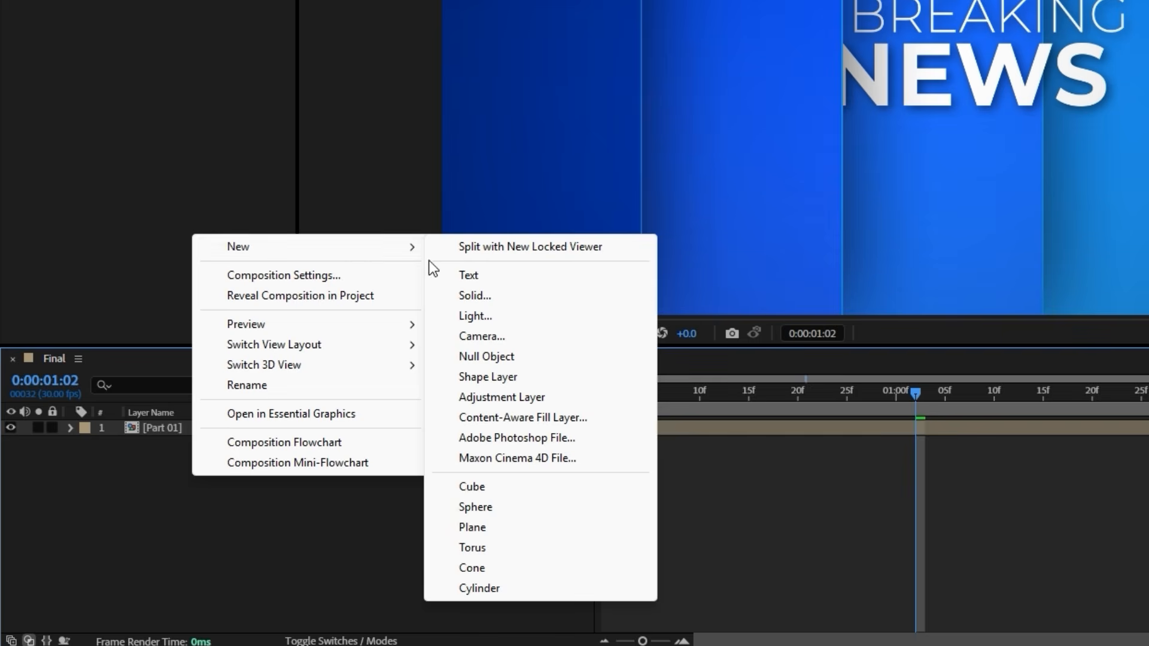
pyautogui.click(512, 299)
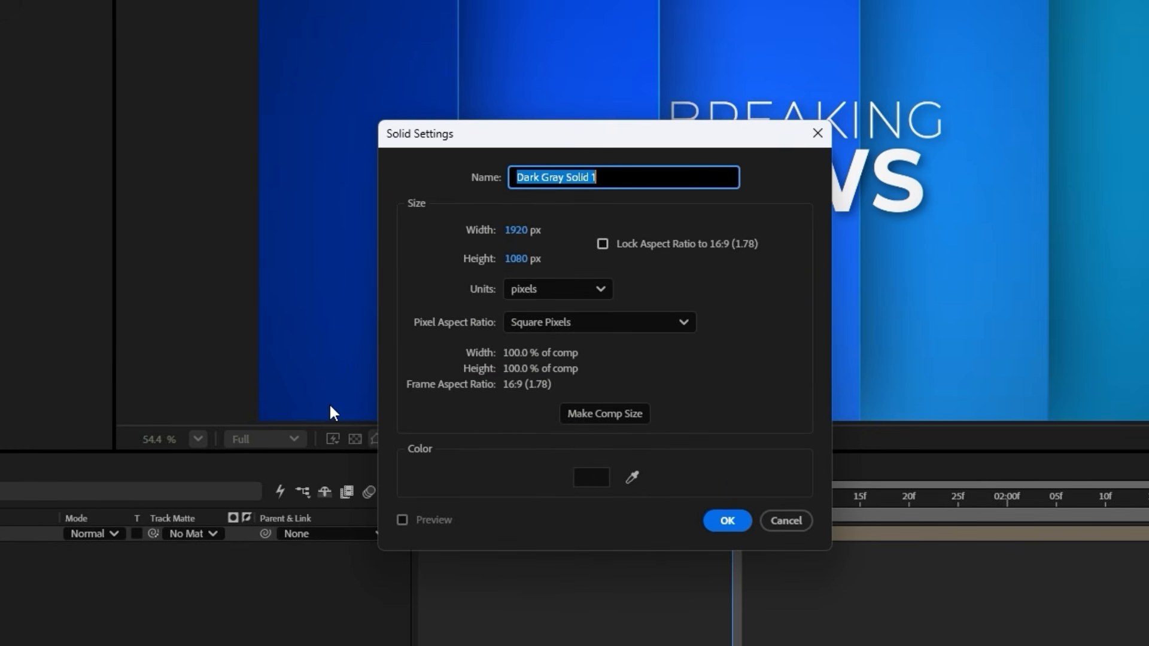
pyautogui.click(722, 515)
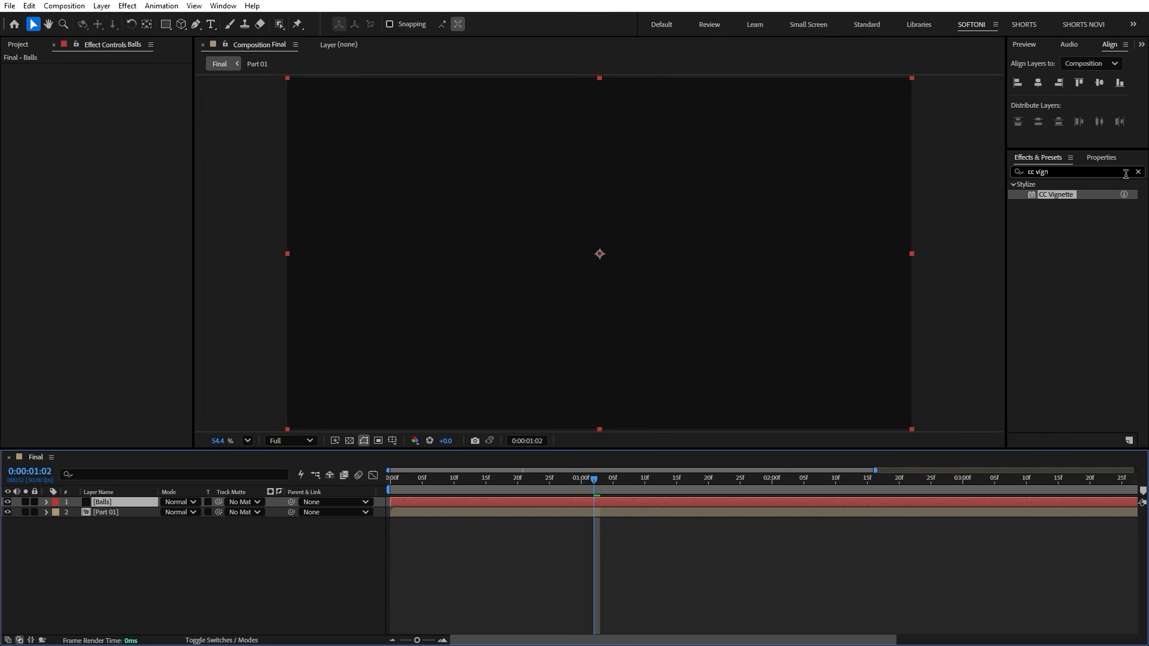
# Find the CC Ball Action effect and apply it to the Balls layer.
pyautogui.click(1138, 172)
pyautogui.write('cc ball')
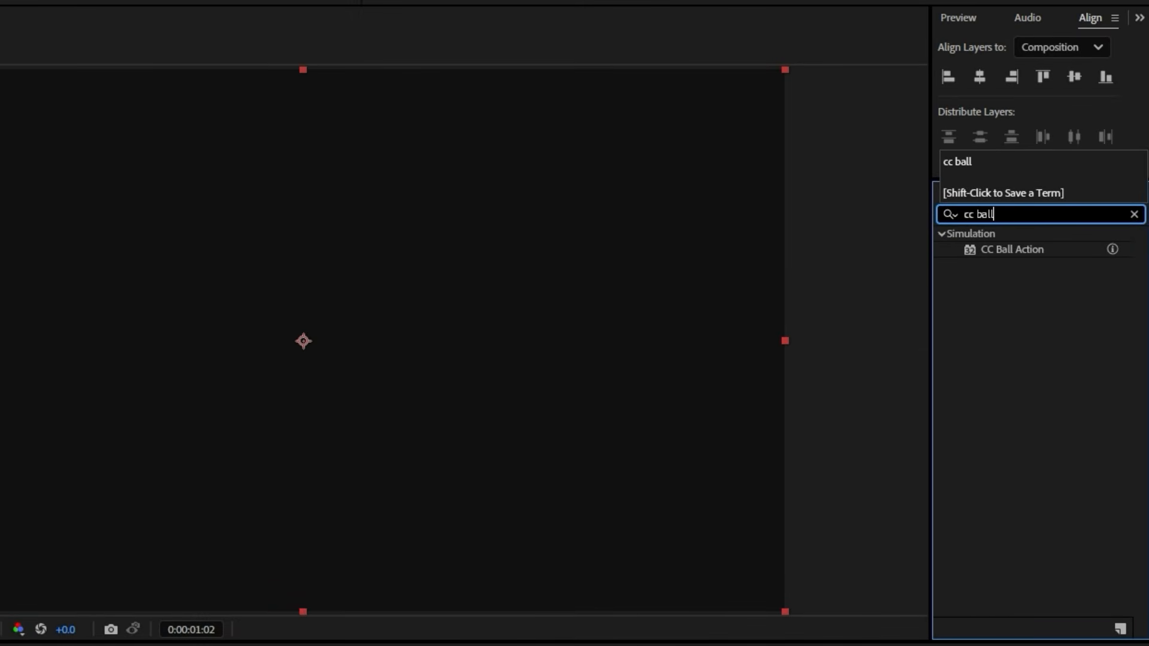
pyautogui.moveTo(1024, 247); pyautogui.dragTo(148, 498)
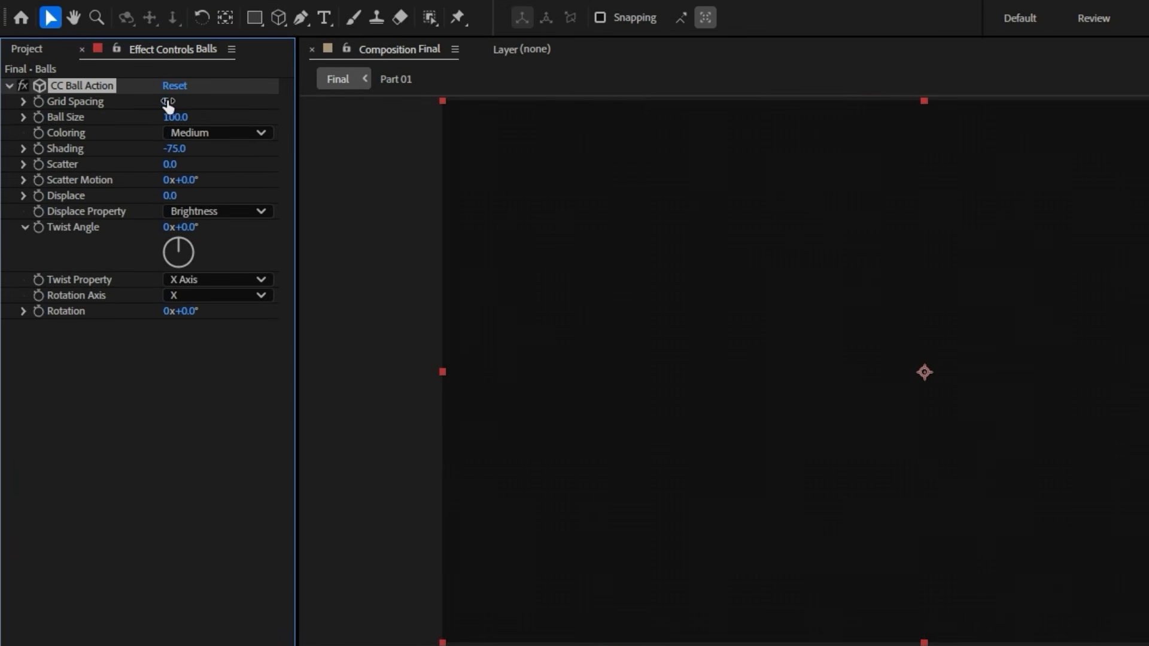
# Set CC Ball Action's Grid Spacing to 10 and Ball Size to 6.
pyautogui.click(119, 82)
pyautogui.write('10')
pyautogui.press('Return')
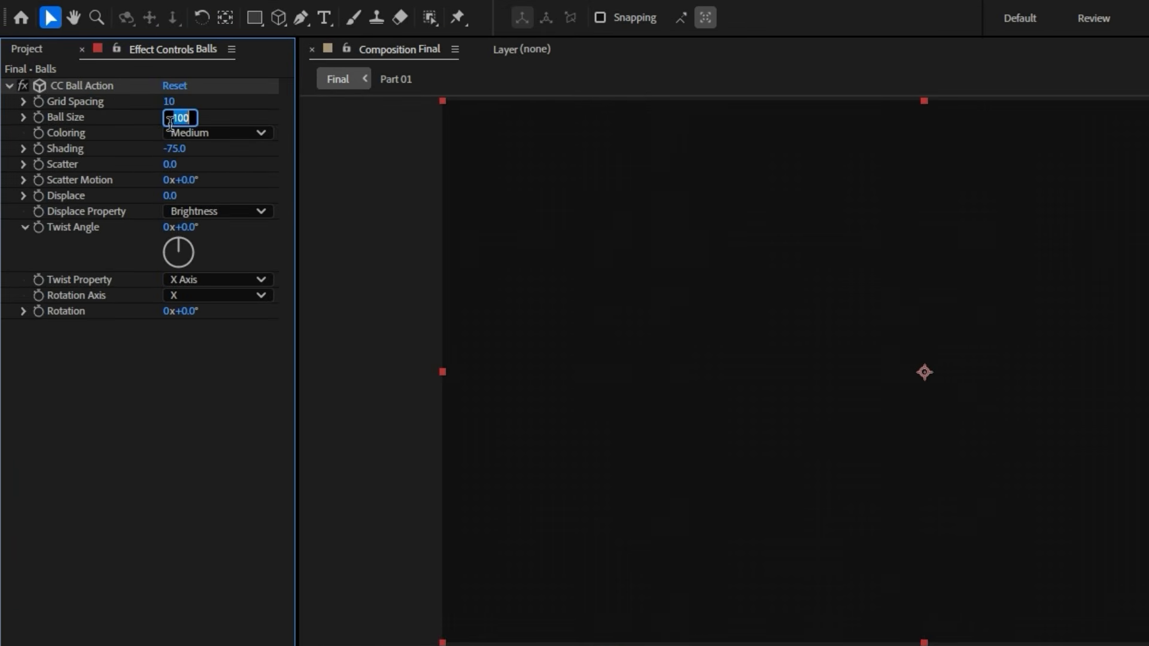
pyautogui.write('60')
pyautogui.click(192, 475)
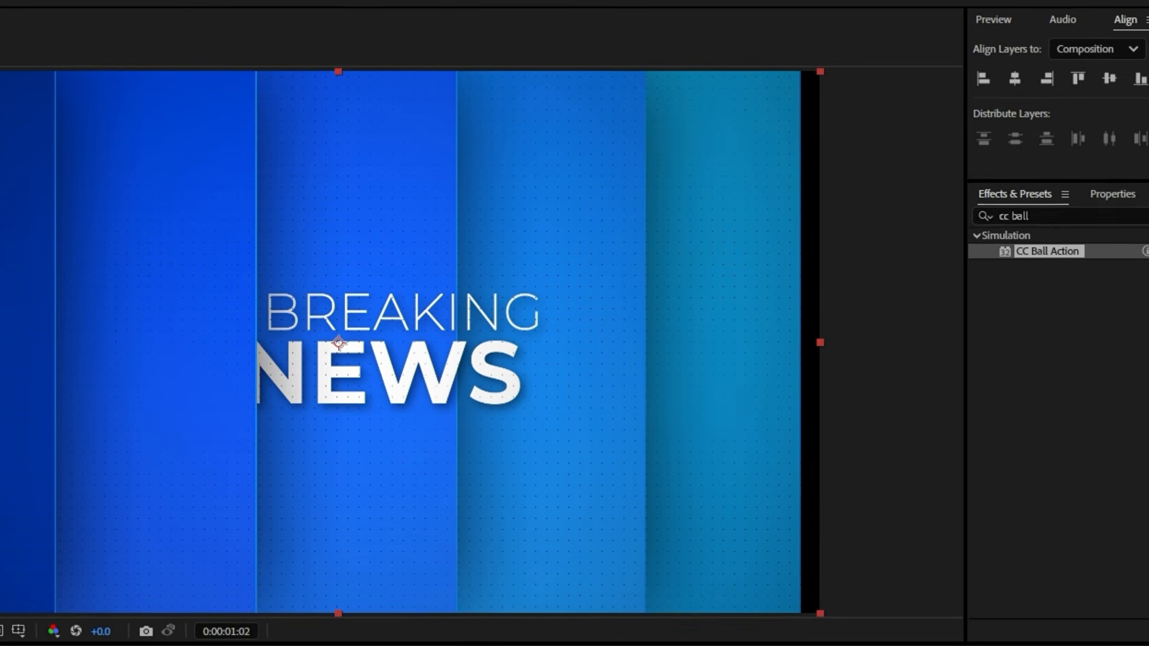
# Apply the Fill effect to the Balls layer and set its color to white (FFFFFF).
pyautogui.click(1136, 214)
pyautogui.write('fill')
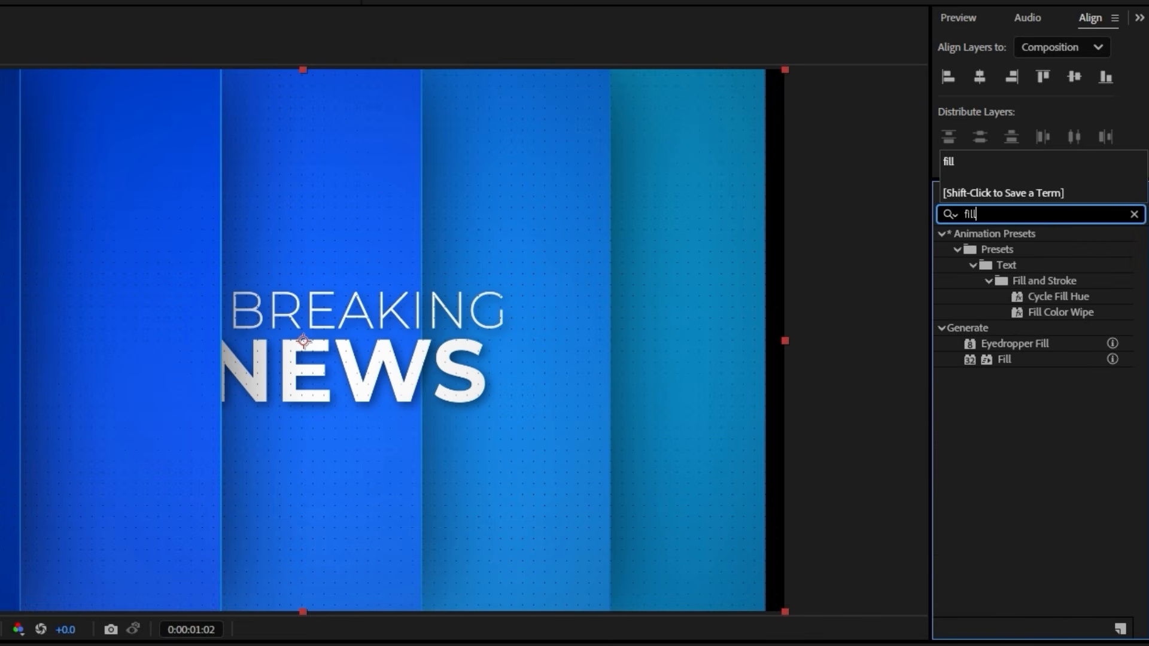
pyautogui.doubleClick(1005, 359)
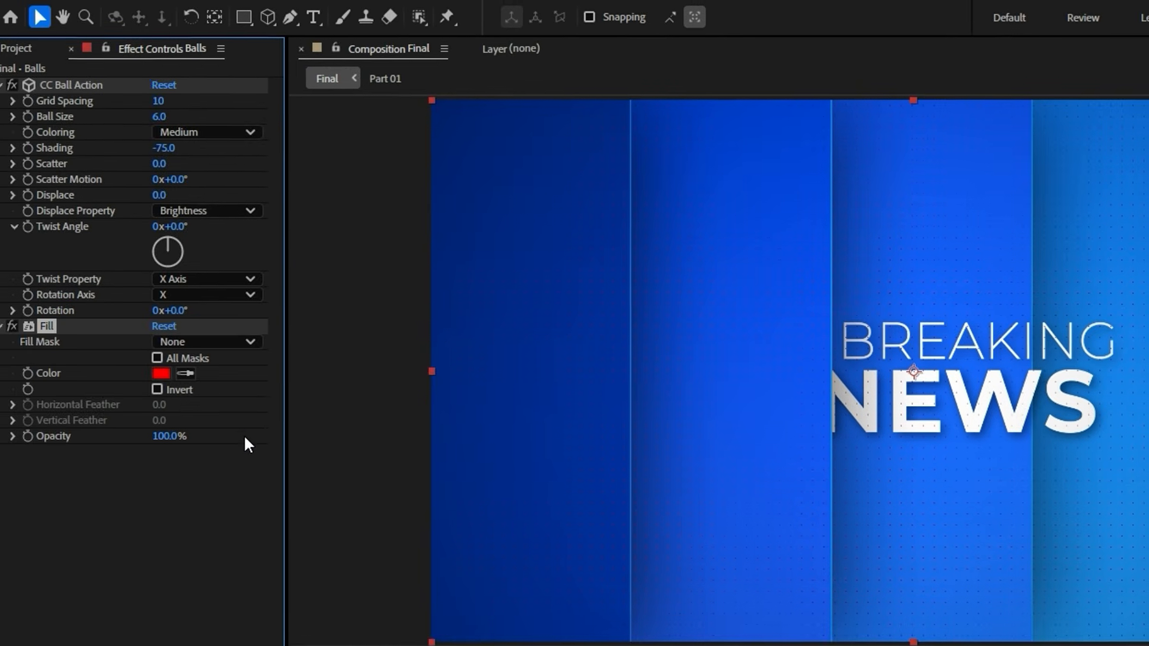
pyautogui.click(170, 376)
pyautogui.write('ffffff')
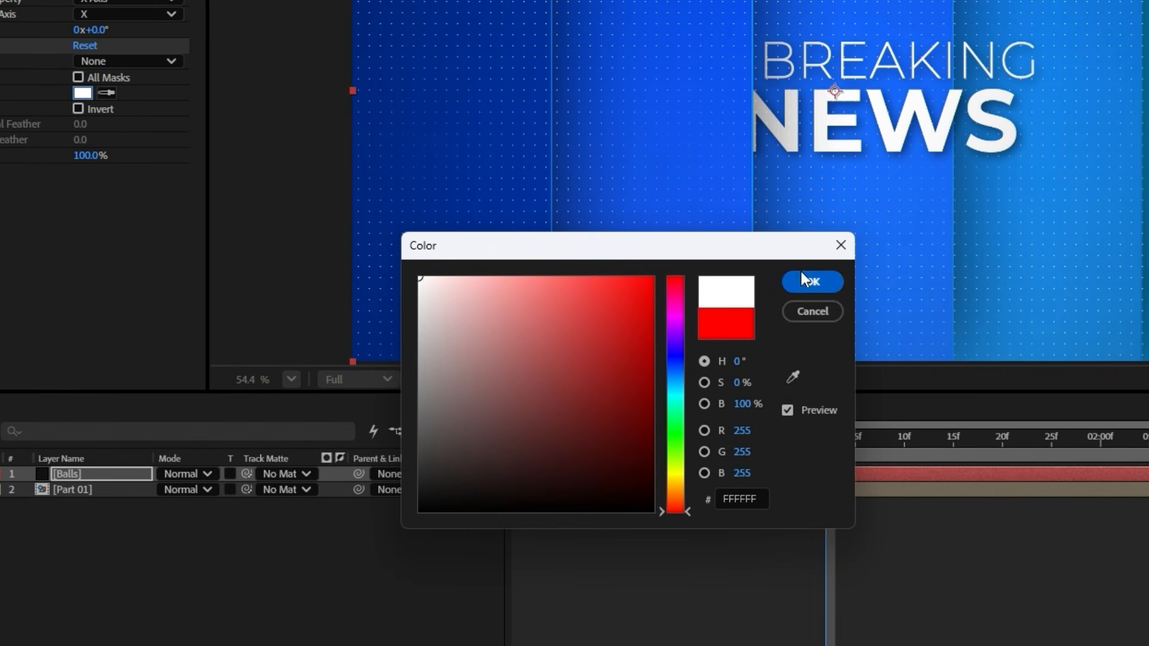
pyautogui.click(840, 405)
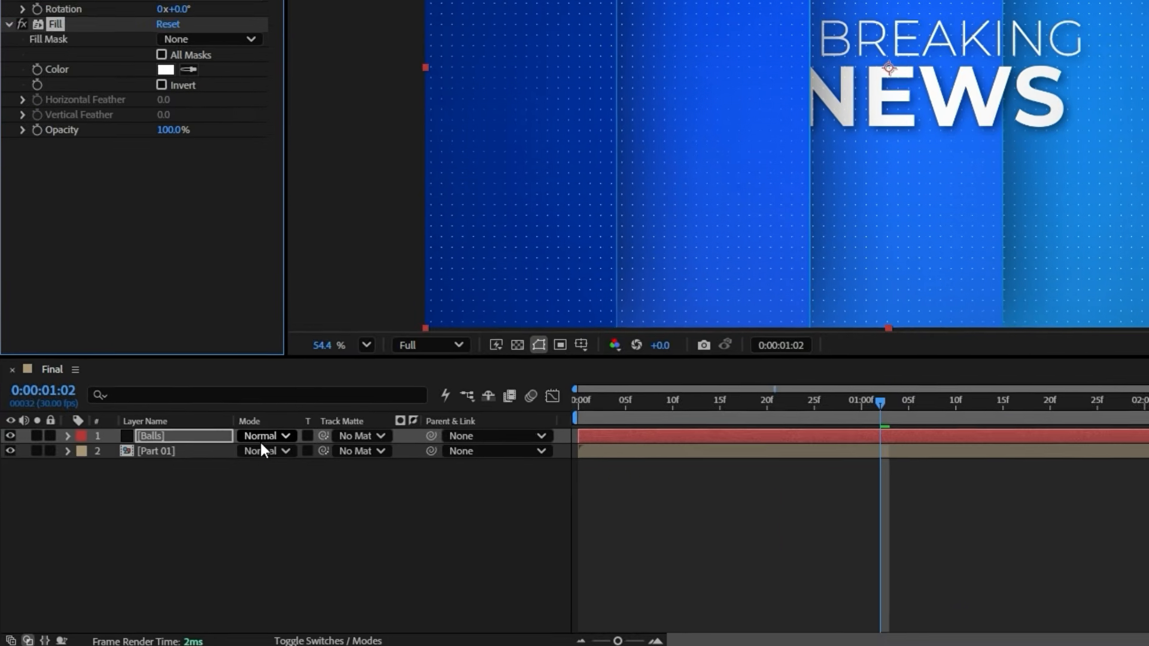
# Set the Balls layer's blending mode to Overlay and inspect the dot pattern up close.
pyautogui.click(176, 502)
pyautogui.click(368, 179)
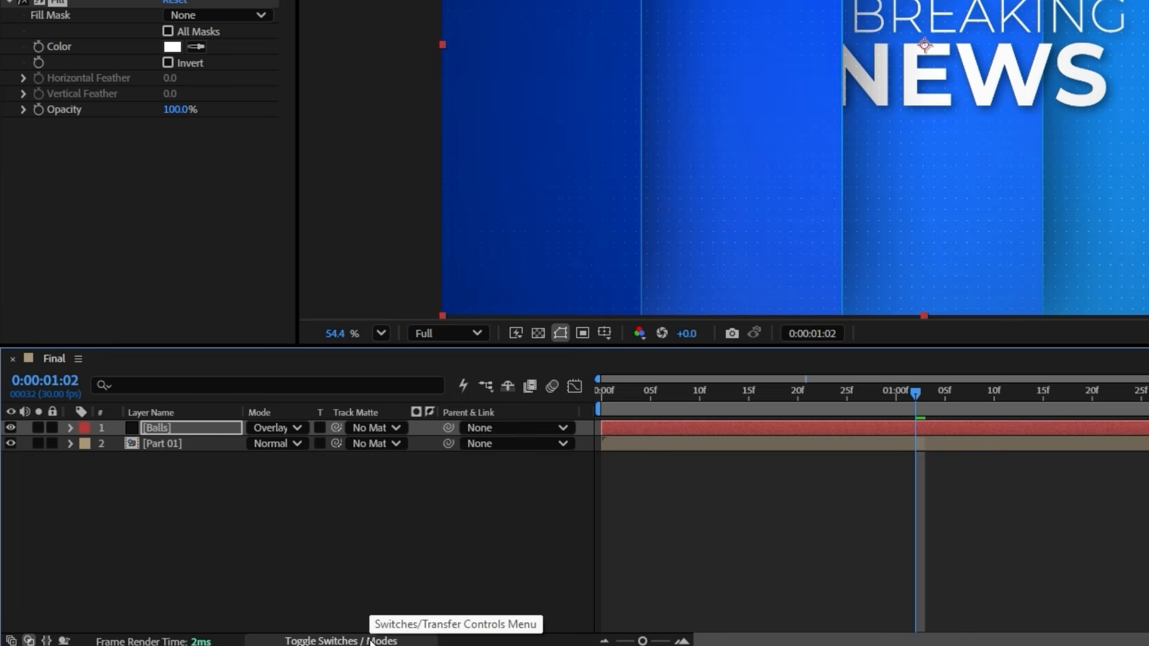
pyautogui.click(366, 640)
pyautogui.click(333, 642)
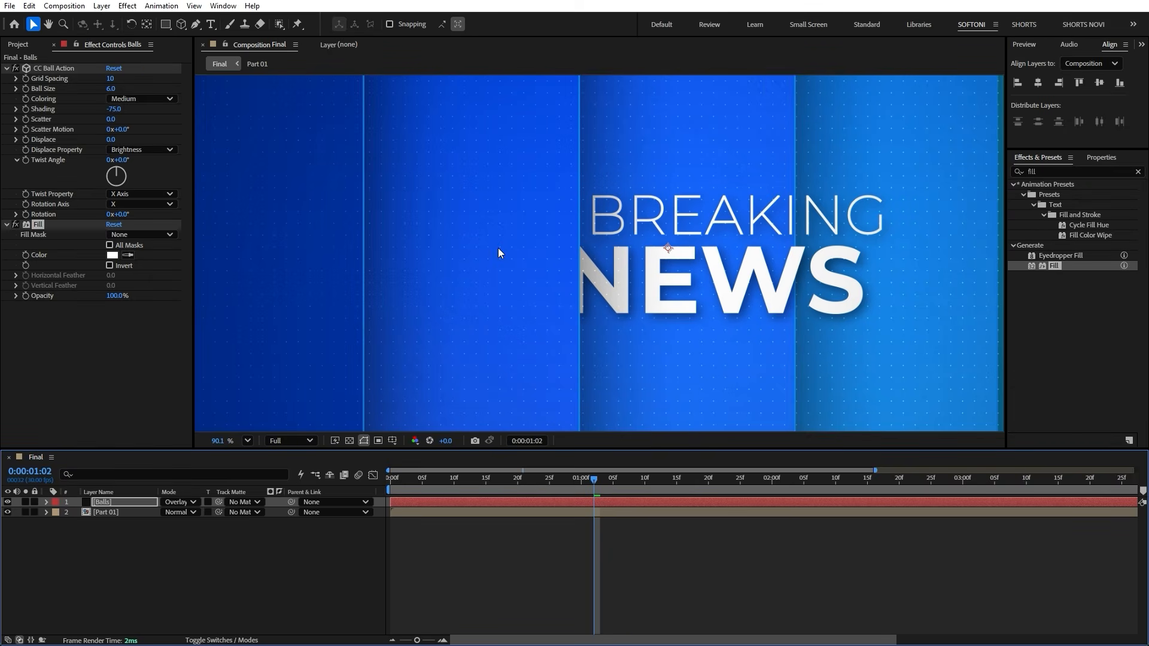
pyautogui.scroll(2, 497, 248)
pyautogui.scroll(-4, 498, 250)
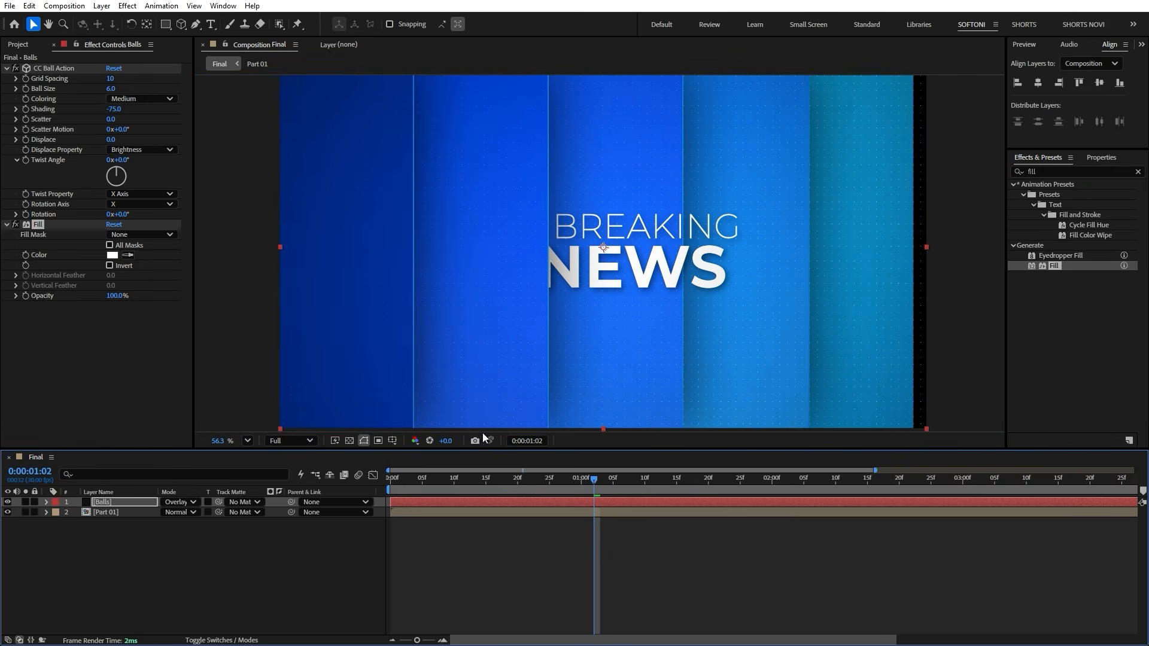
# Duplicate the Part 01 layer, move the copy above Balls, and rename it Matte.
pyautogui.click(103, 557)
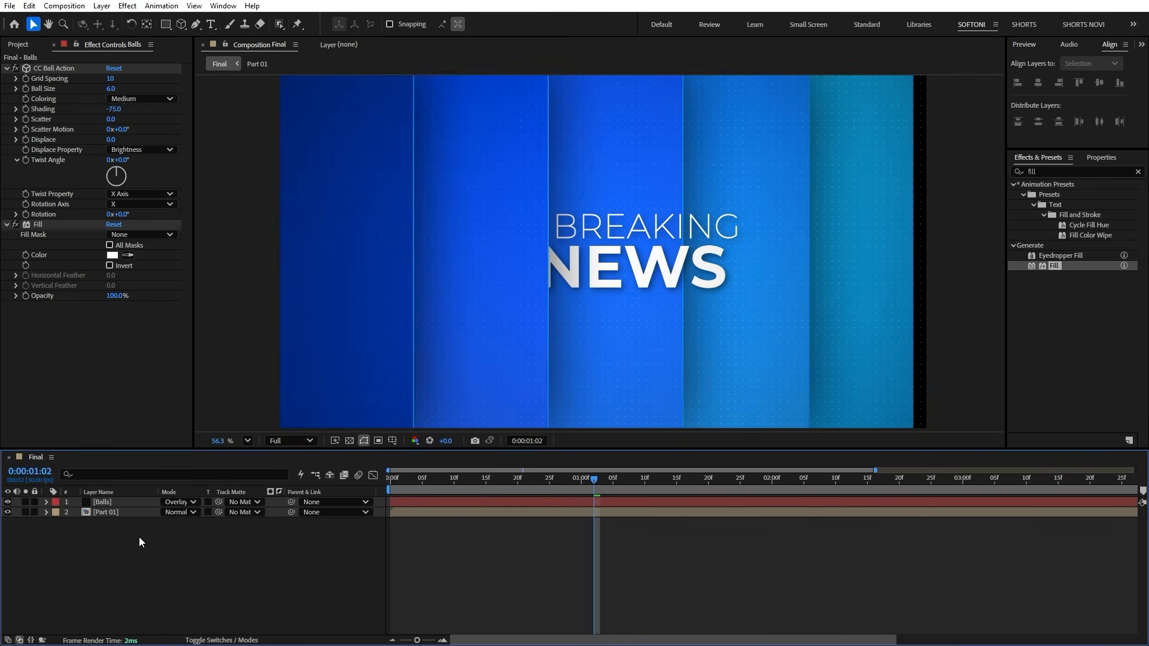
pyautogui.click(105, 513)
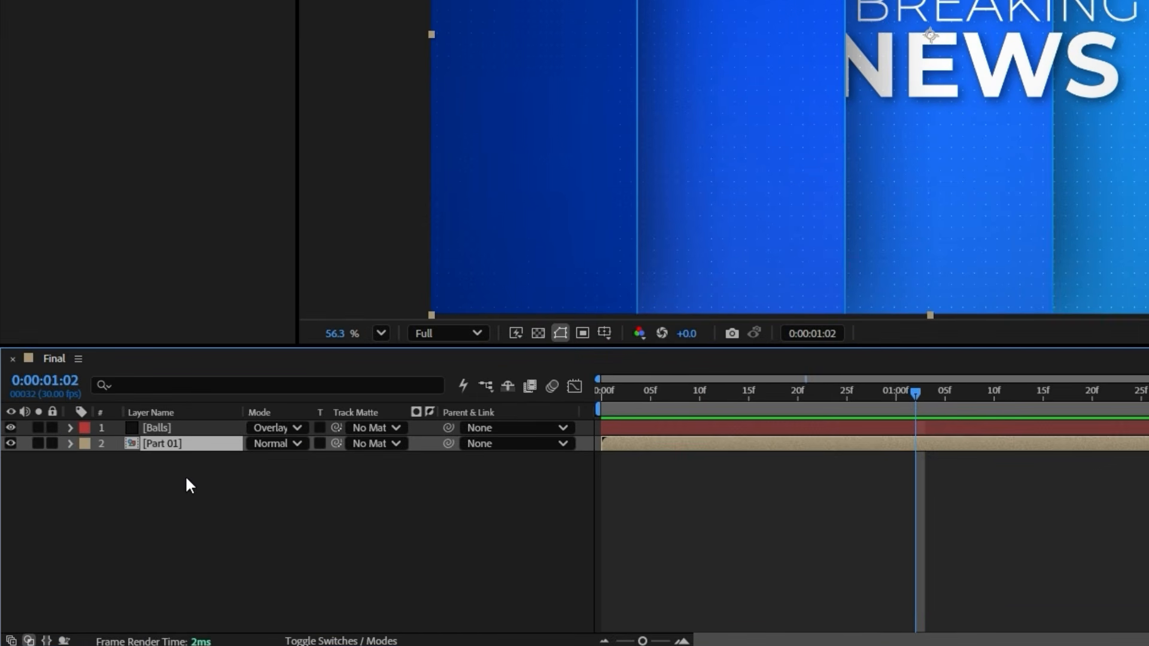
pyautogui.hotkey('ctrl', 'd')
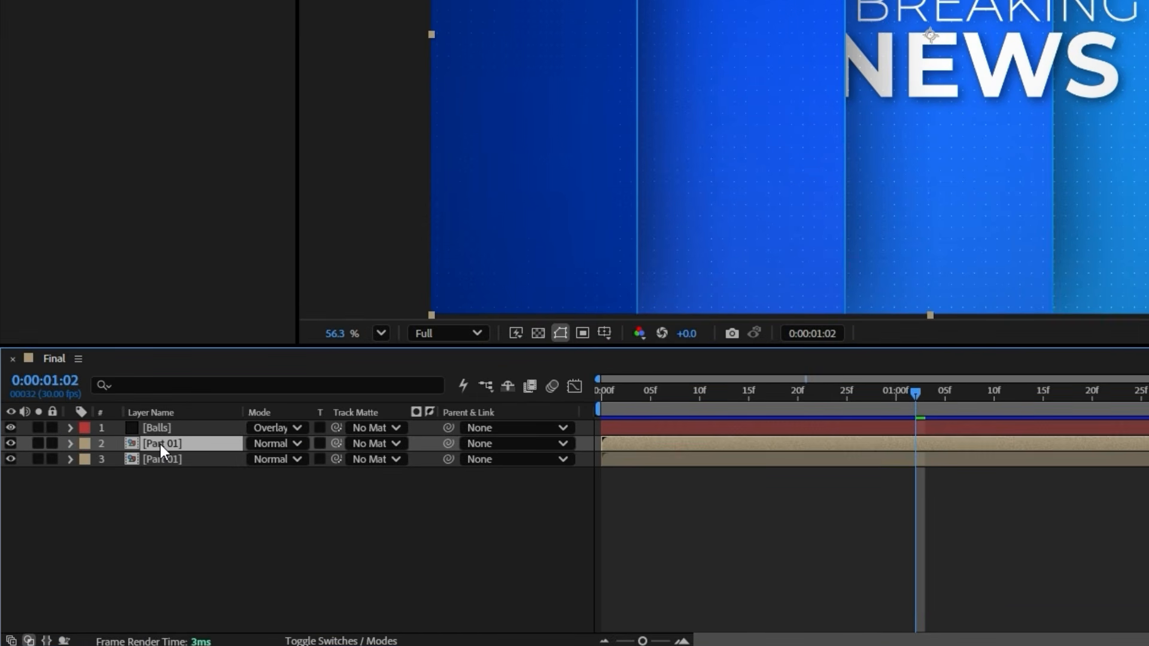
pyautogui.moveTo(159, 442); pyautogui.dragTo(193, 424)
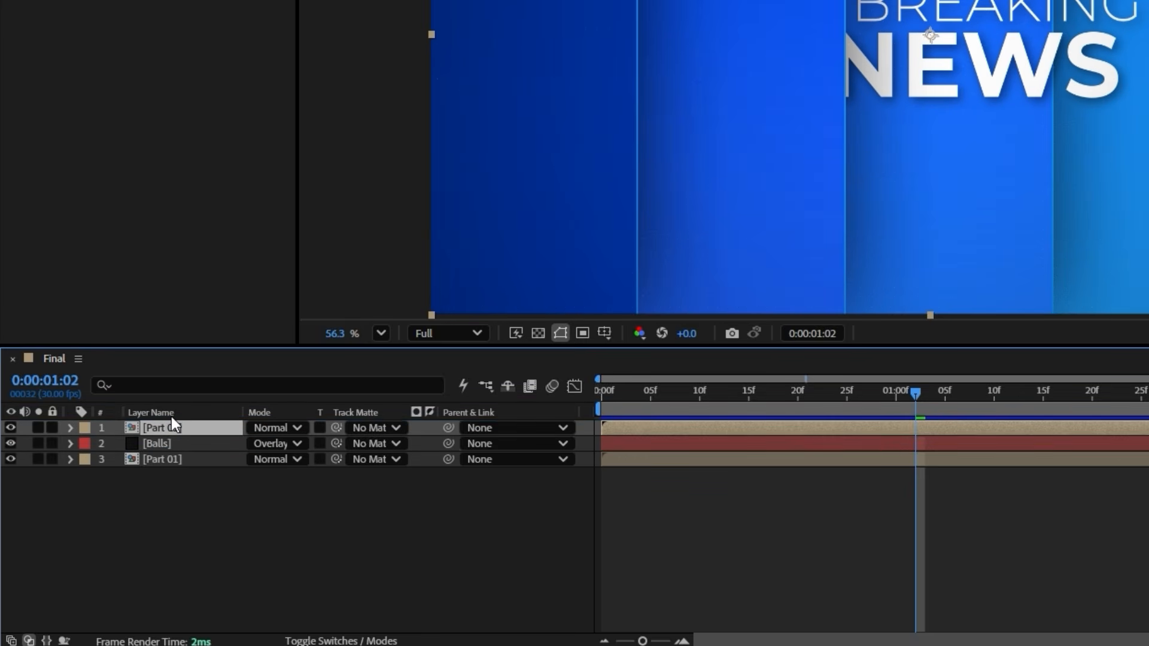
pyautogui.press('Return')
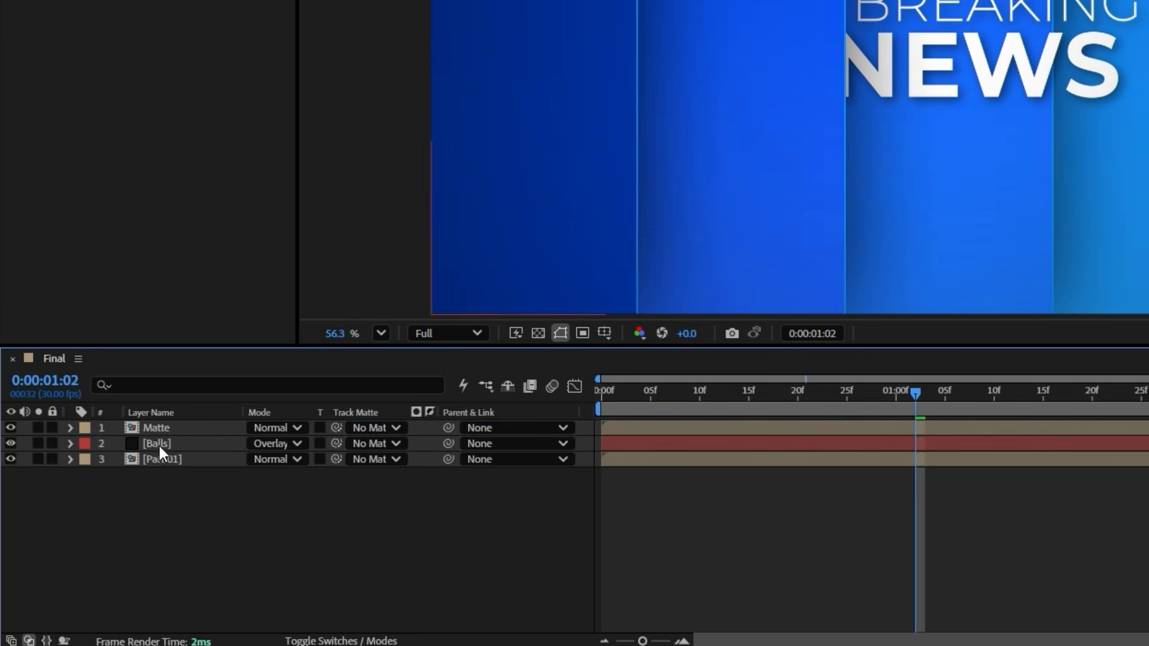
# Set the Balls layer's track matte to the Matte layer and preview the masked dots through the panel animation.
pyautogui.click(160, 444)
pyautogui.click(377, 444)
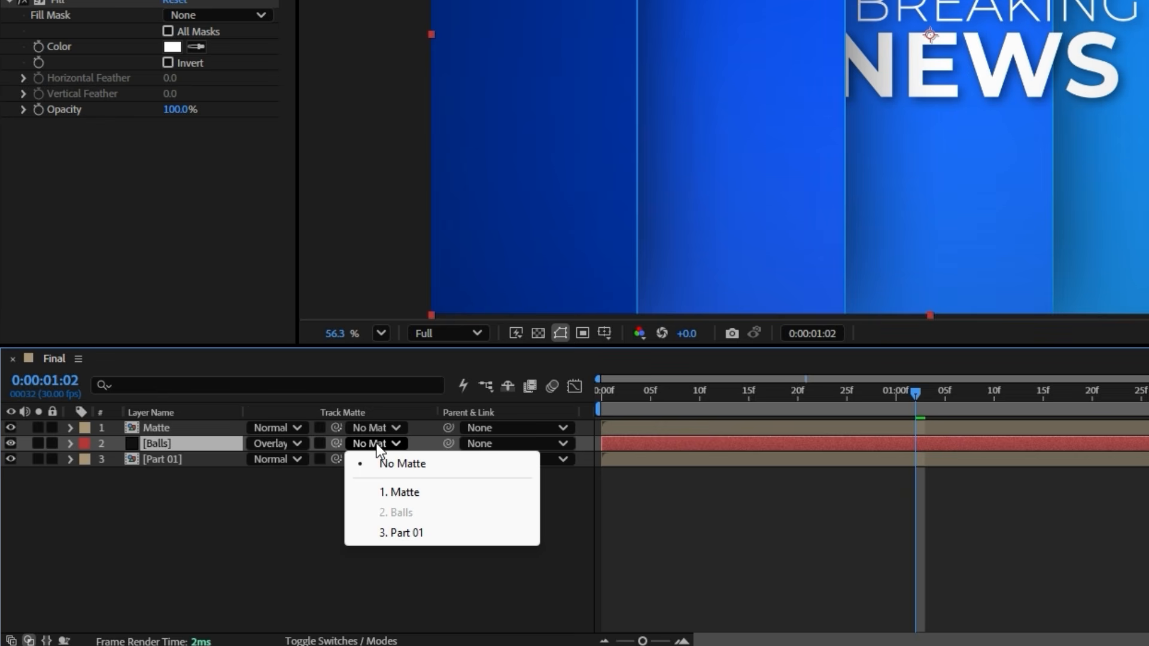
pyautogui.click(410, 495)
pyautogui.moveTo(915, 393); pyautogui.dragTo(677, 397)
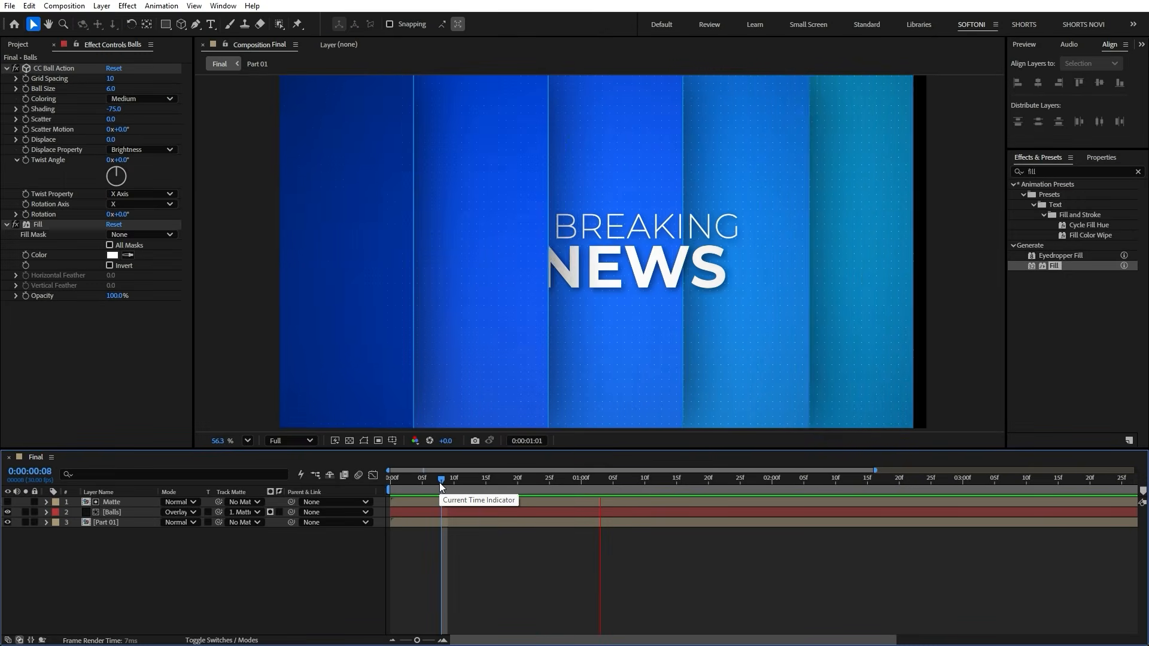
pyautogui.press('space')
pyautogui.press('space')
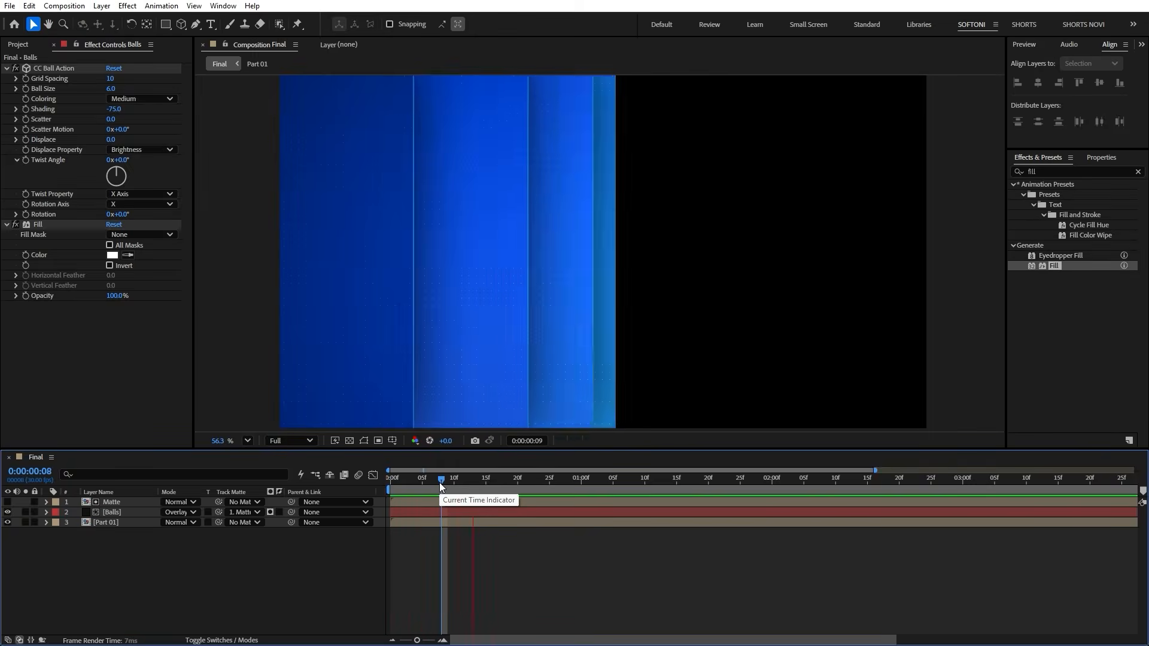
pyautogui.moveTo(440, 483); pyautogui.dragTo(639, 459)
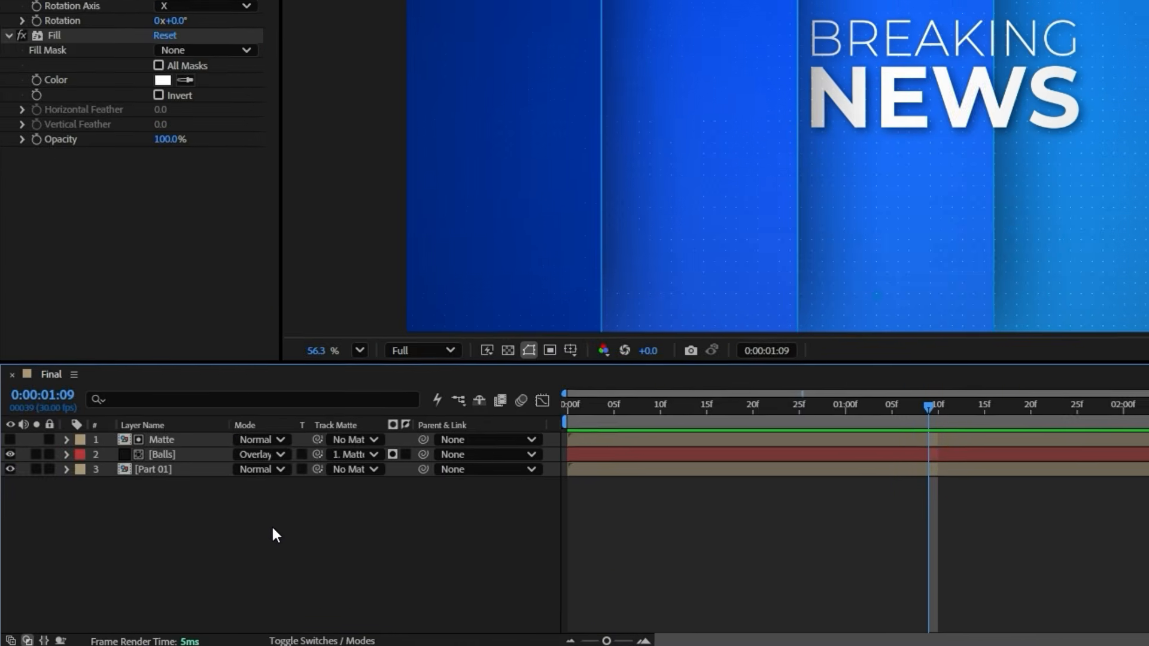
# Pre-compose the Matte, Balls and Part 01 layers into a new composition named Slide 01.
pyautogui.moveTo(187, 565); pyautogui.dragTo(87, 481)
pyautogui.rightClick(167, 455)
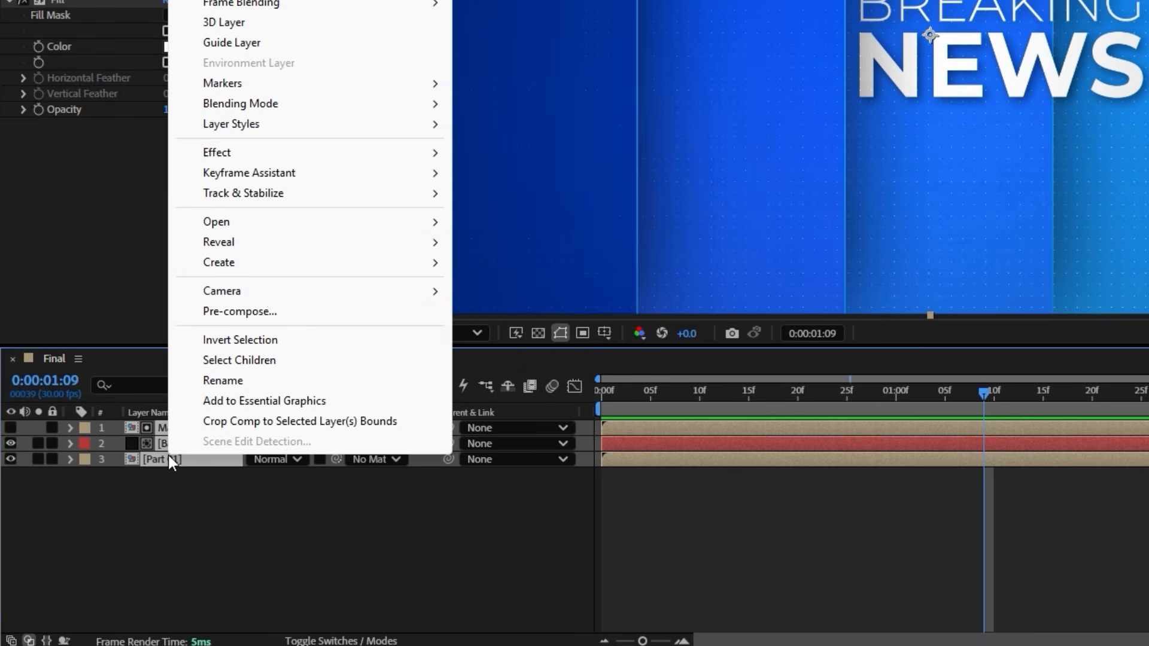
pyautogui.click(270, 309)
pyautogui.write('Slide 01')
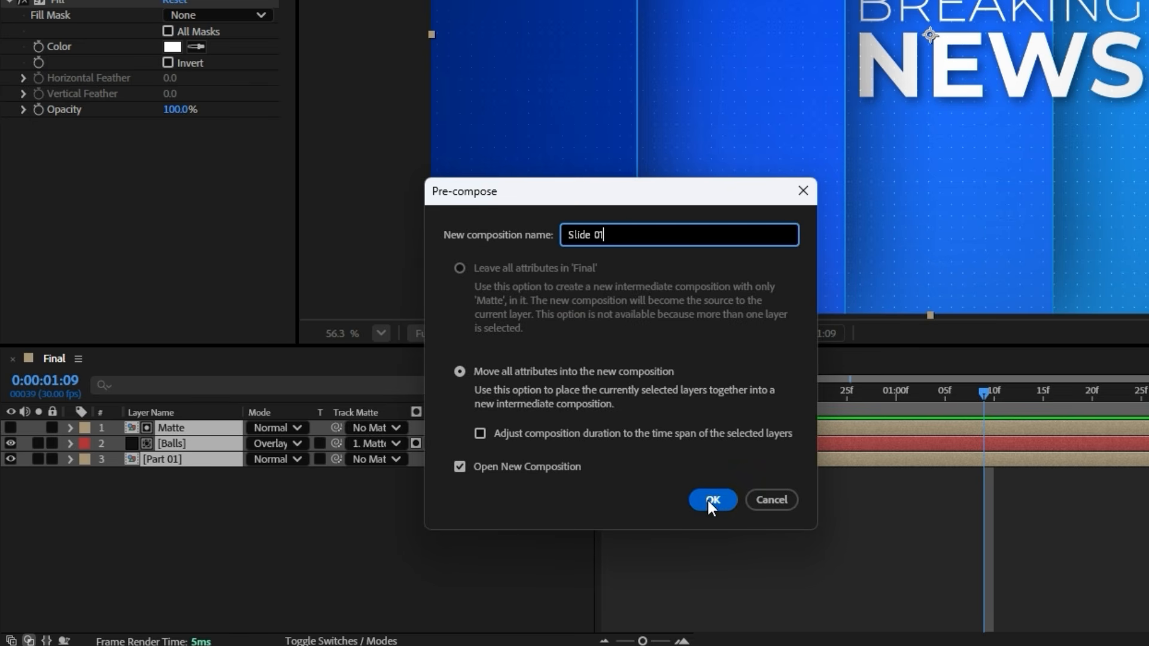
pyautogui.click(711, 500)
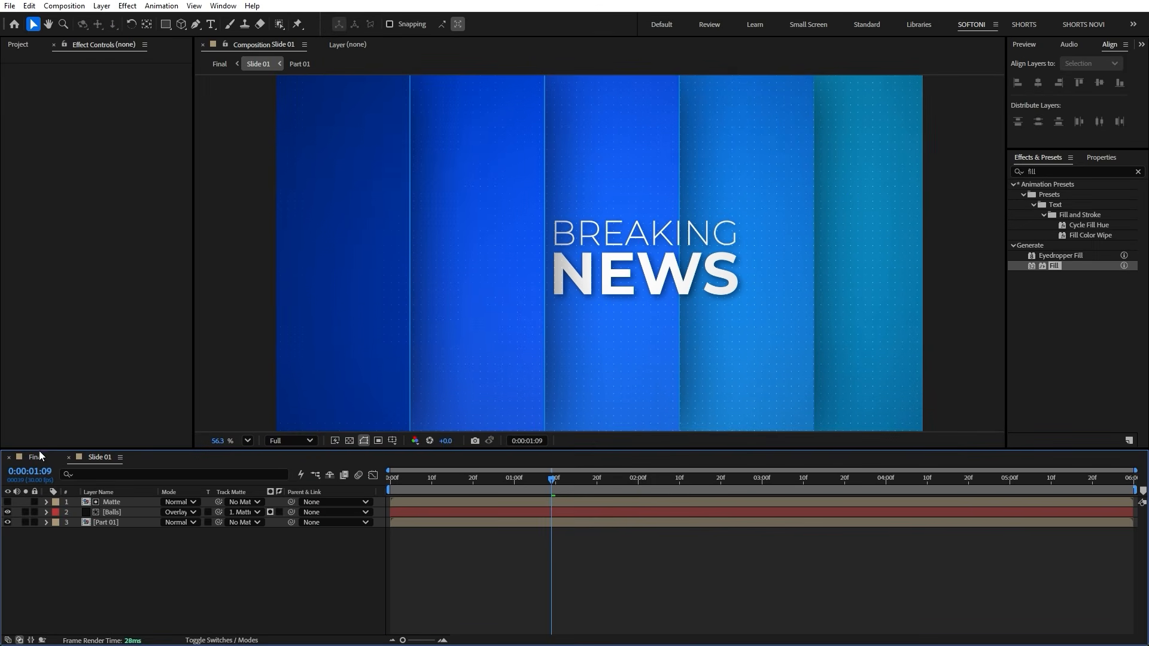
# In the Final composition, duplicate the Slide 01 layer and shift the copy to start at about two seconds.
pyautogui.click(38, 457)
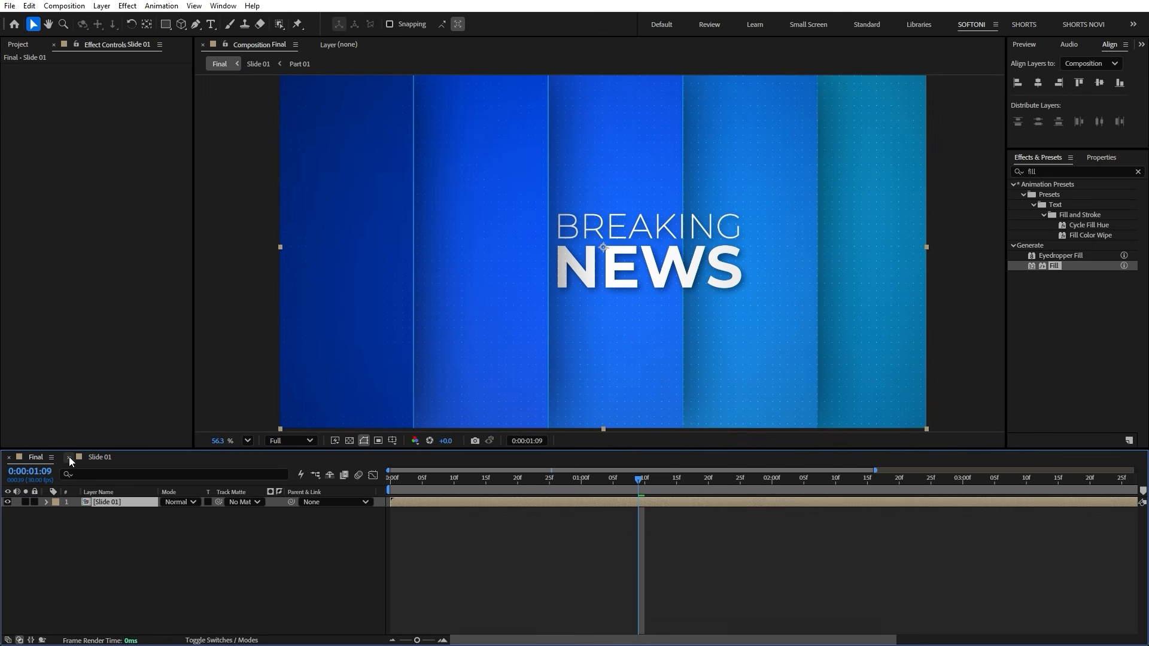
pyautogui.click(68, 457)
pyautogui.click(157, 541)
pyautogui.click(120, 502)
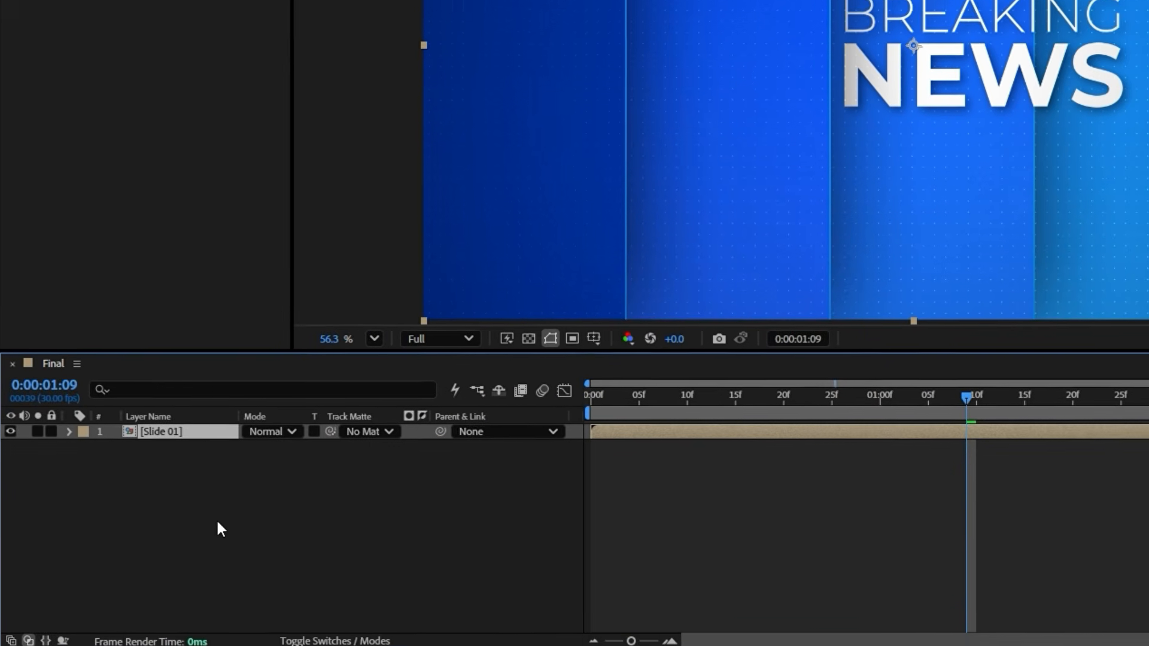
pyautogui.hotkey('ctrl', 'd')
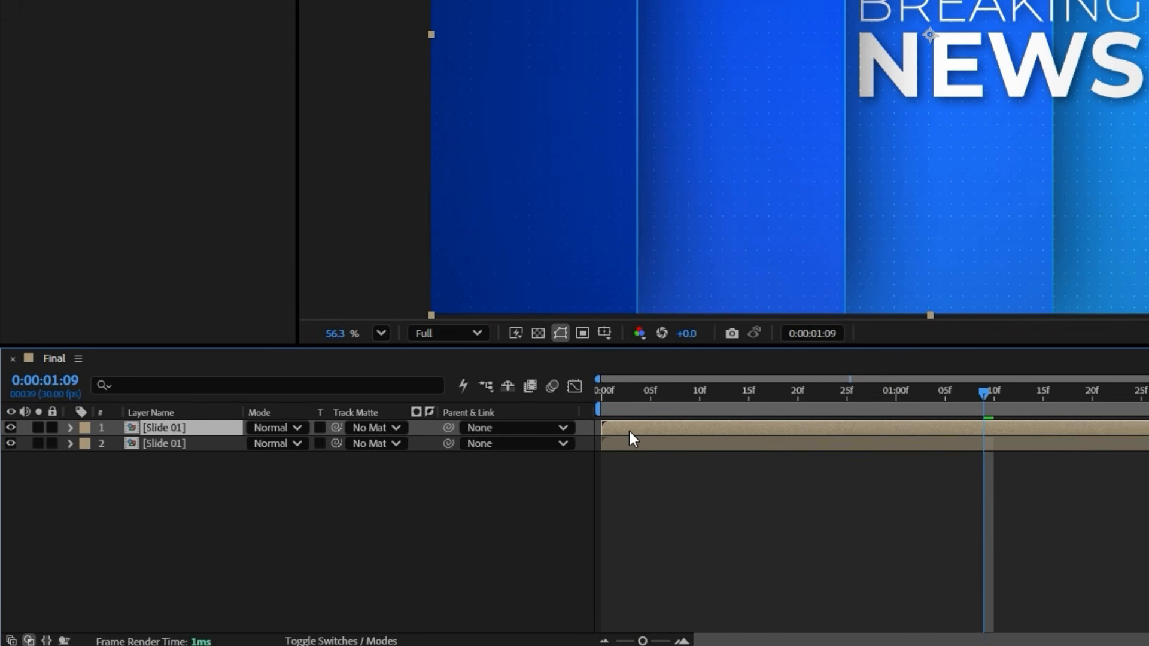
pyautogui.moveTo(626, 428); pyautogui.dragTo(1148, 422)
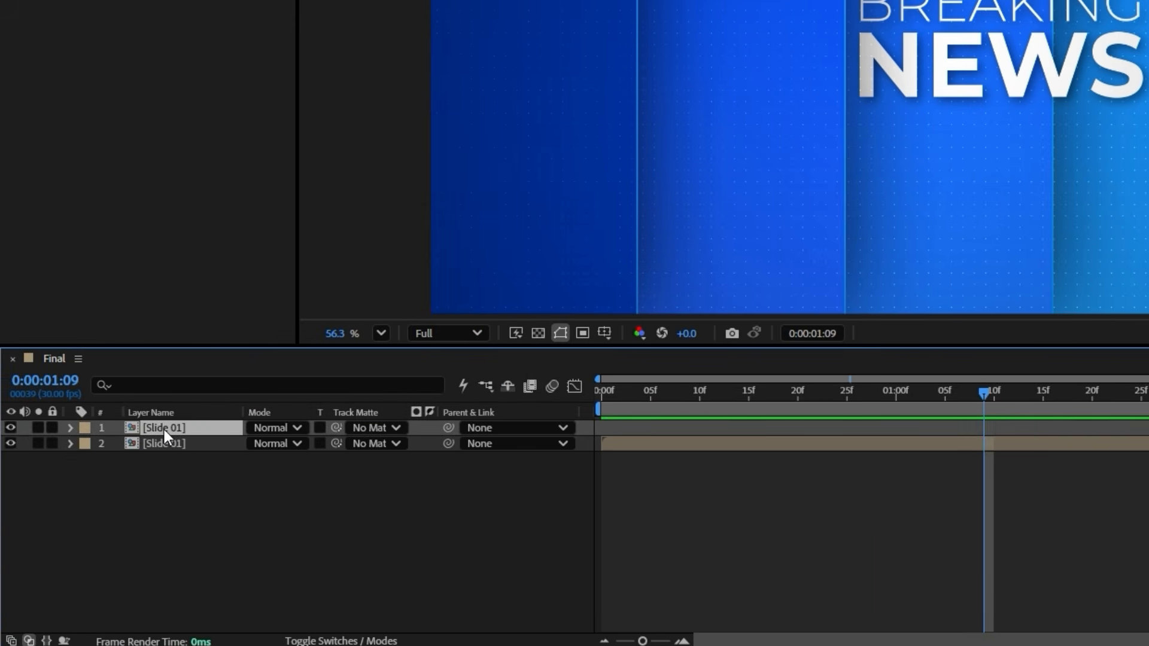
# Time-reverse the upper Slide 01 copy and check its reversed motion.
pyautogui.rightClick(163, 430)
pyautogui.moveTo(310, 143)
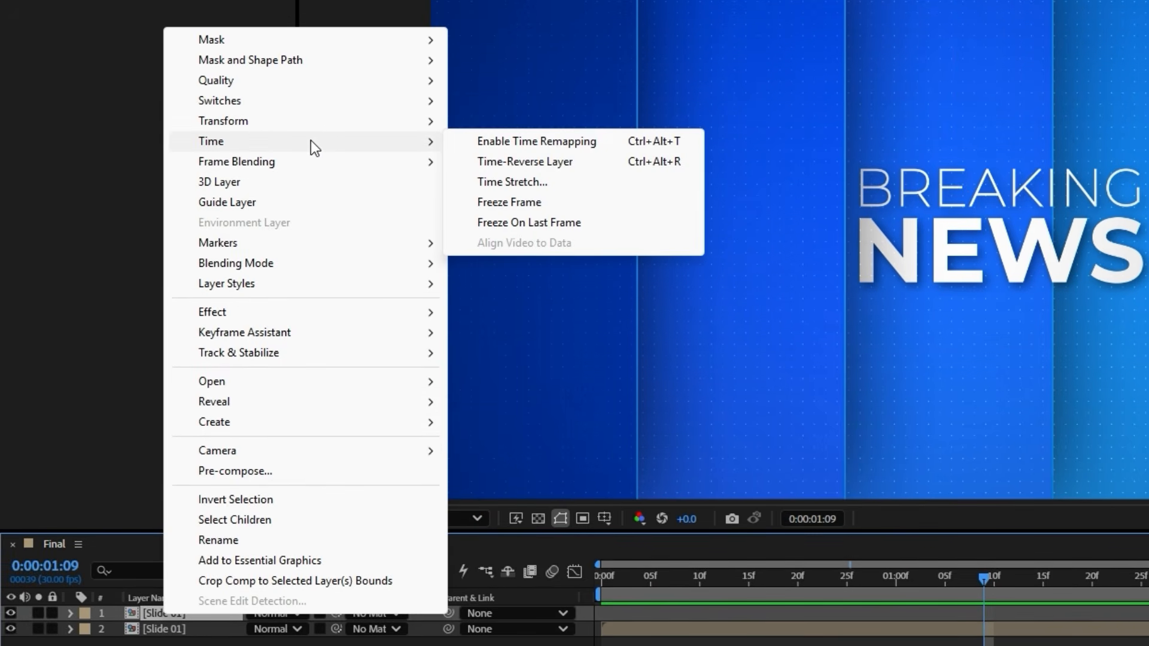
pyautogui.click(568, 161)
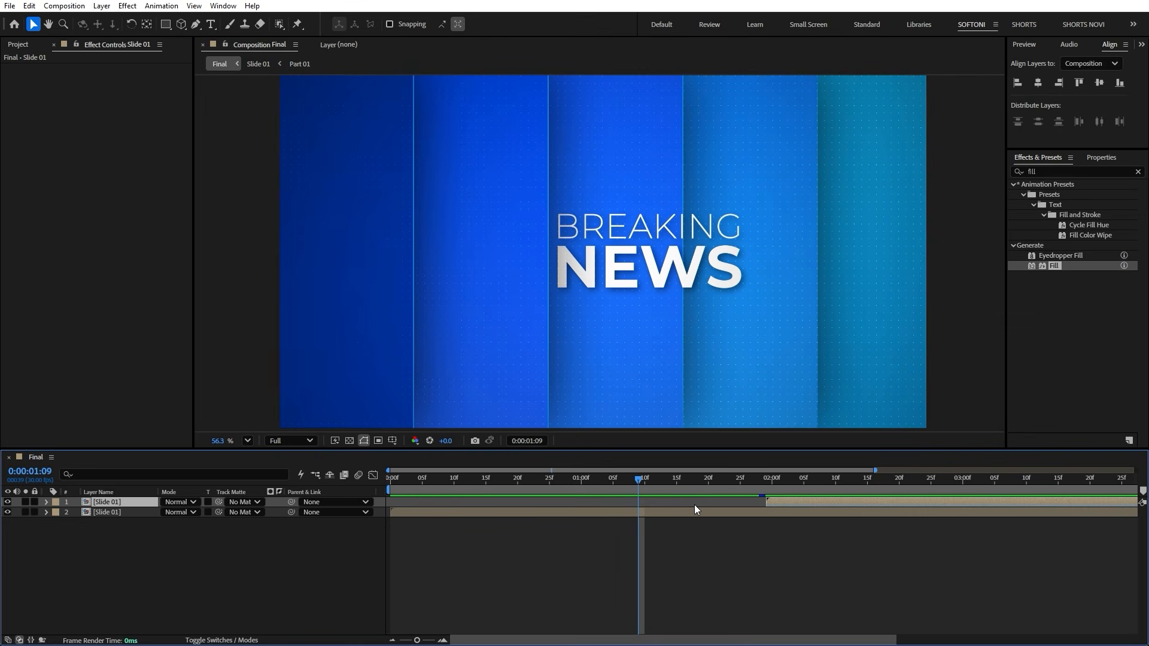
pyautogui.moveTo(643, 489); pyautogui.dragTo(688, 484)
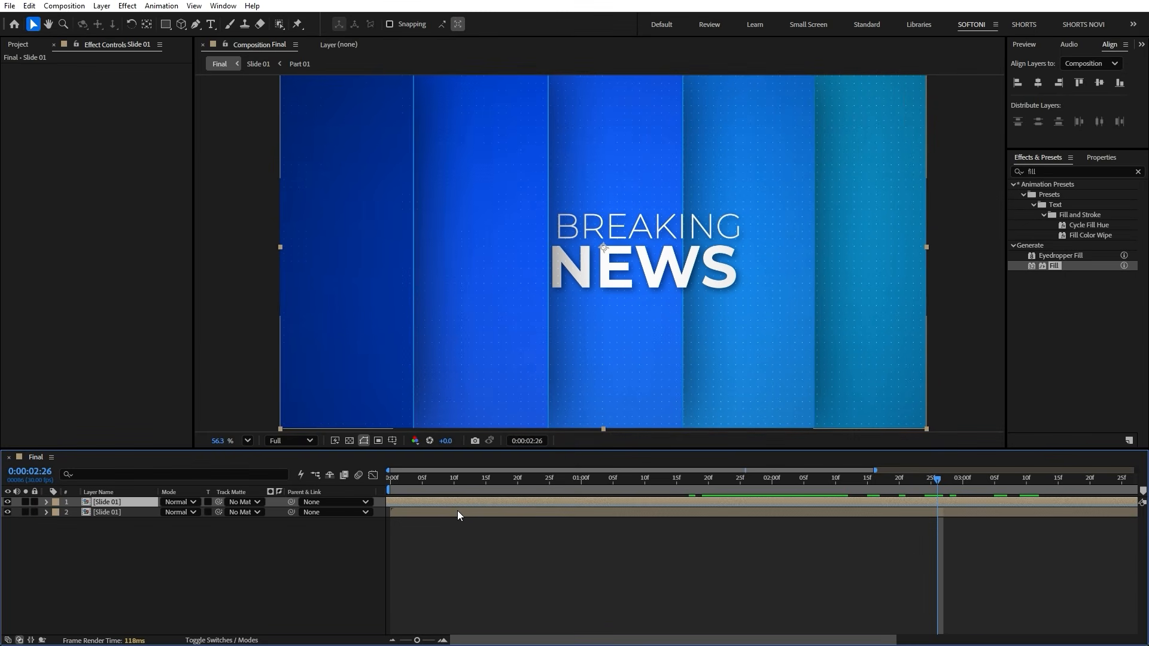
# Split the reversed Slide 01 layer at 0:00:02:10 and delete its earlier portion.
pyautogui.moveTo(825, 479); pyautogui.dragTo(835, 478)
pyautogui.hotkey('ctrl', 'shift', 'd')
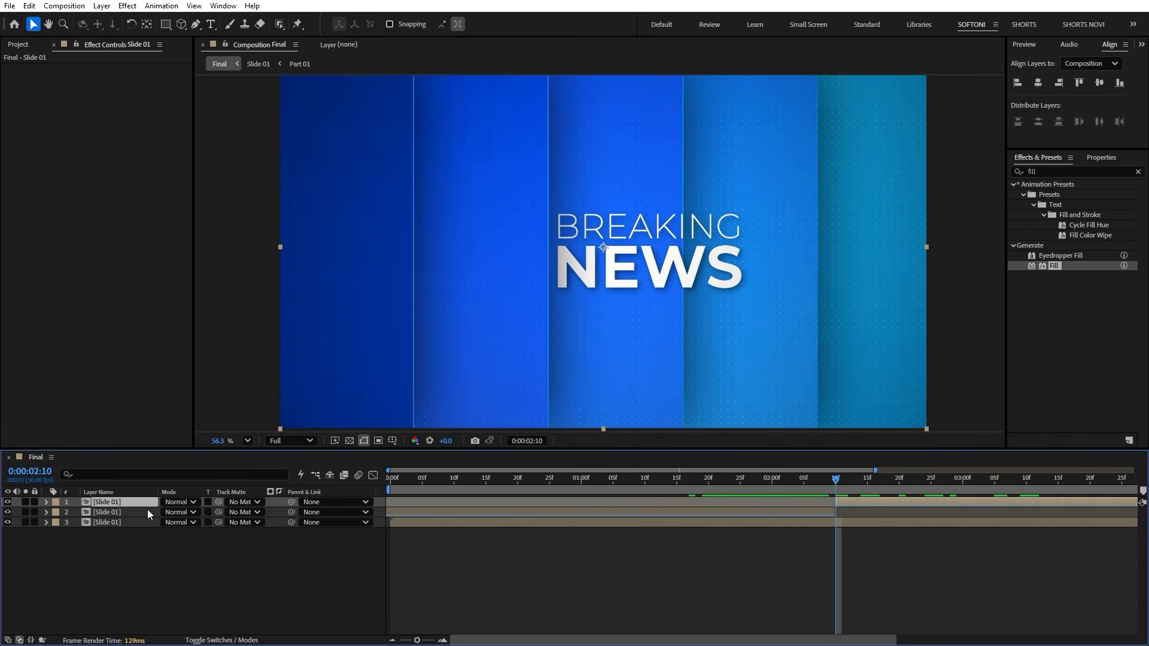
pyautogui.click(137, 512)
pyautogui.press('Delete')
# Shift the trimmed reversed layer earlier to start at about 0:00:01:28 and check the closing animation.
pyautogui.moveTo(527, 482); pyautogui.dragTo(715, 487)
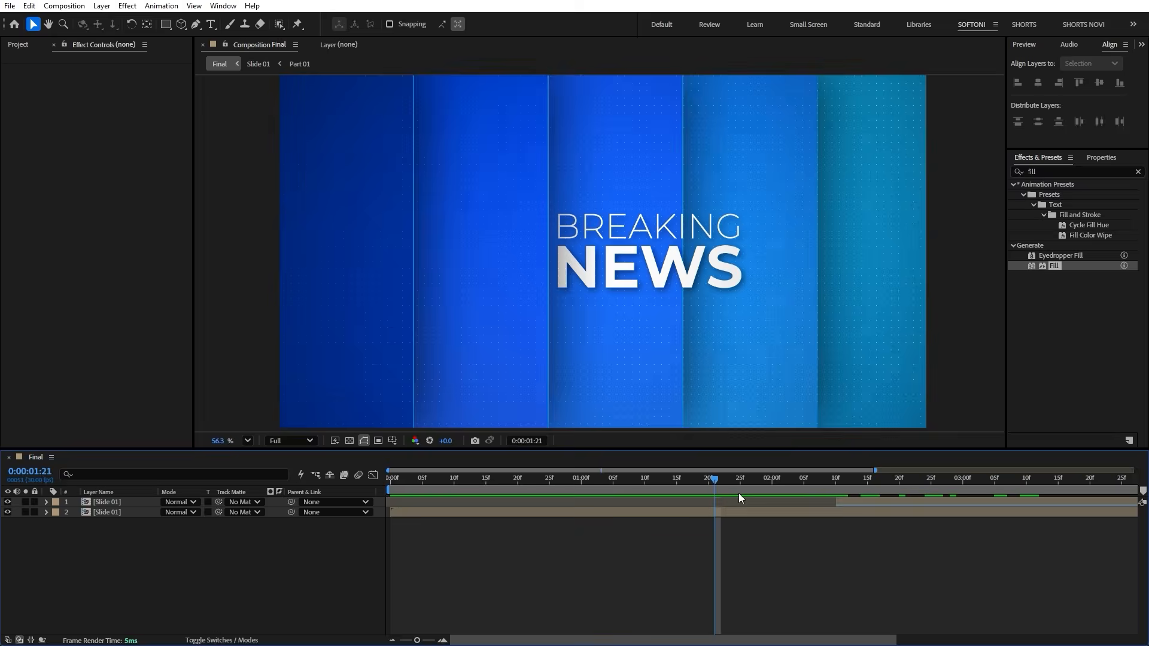
pyautogui.click(872, 502)
pyautogui.moveTo(872, 501); pyautogui.dragTo(806, 501)
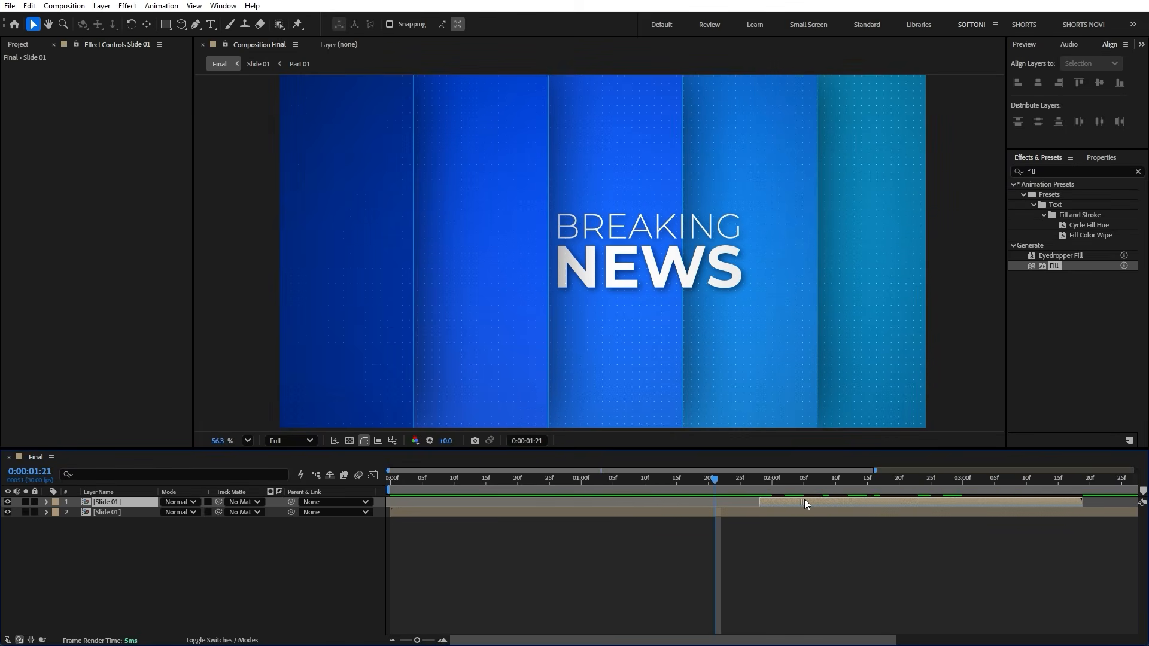
pyautogui.moveTo(768, 479); pyautogui.dragTo(1040, 485)
# Cut the lower Slide 01 layer at 0:00:02:00, delete its remainder, and align the reversed layer's start to the cut.
pyautogui.click(135, 514)
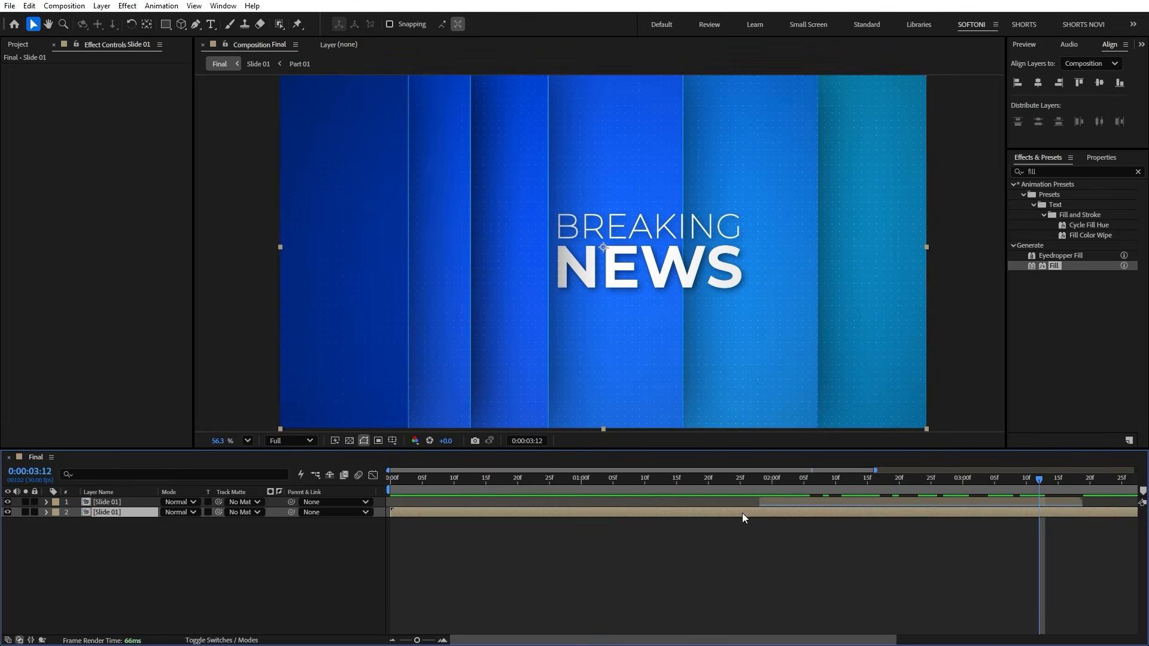
pyautogui.moveTo(782, 486); pyautogui.dragTo(798, 503)
pyautogui.hotkey('ctrl', 'shift', 'd')
pyautogui.press('Delete')
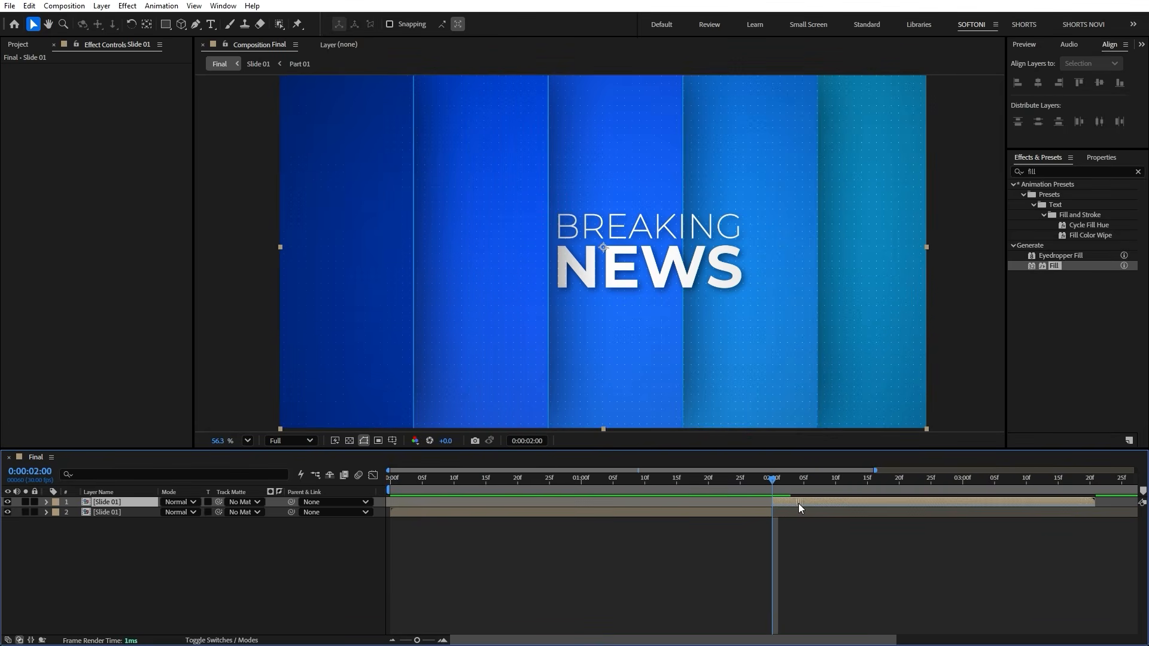
# Play back the full transition to review the opening and reversed closing of the panels.
pyautogui.press('space')
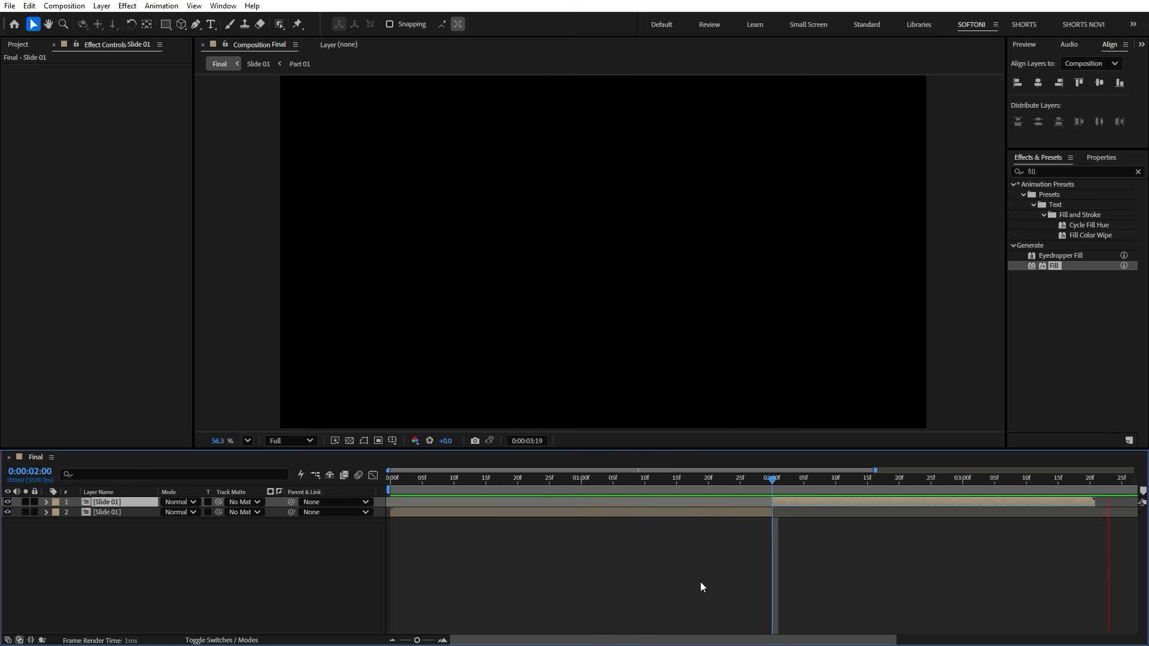
pyautogui.click(803, 483)
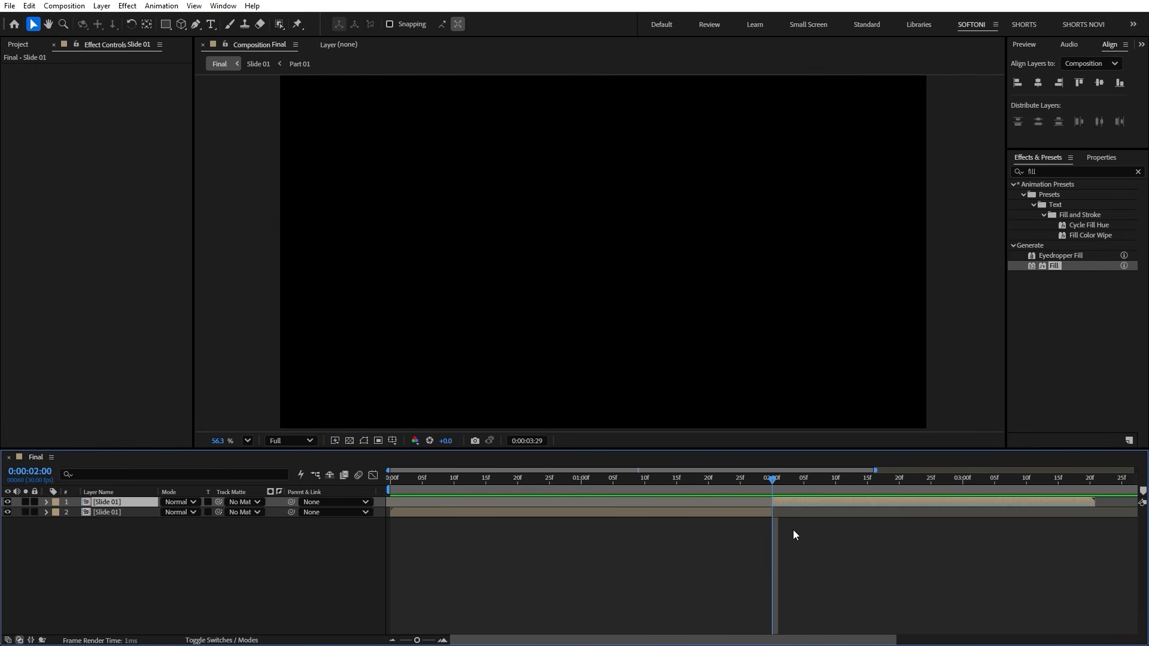
pyautogui.click(796, 486)
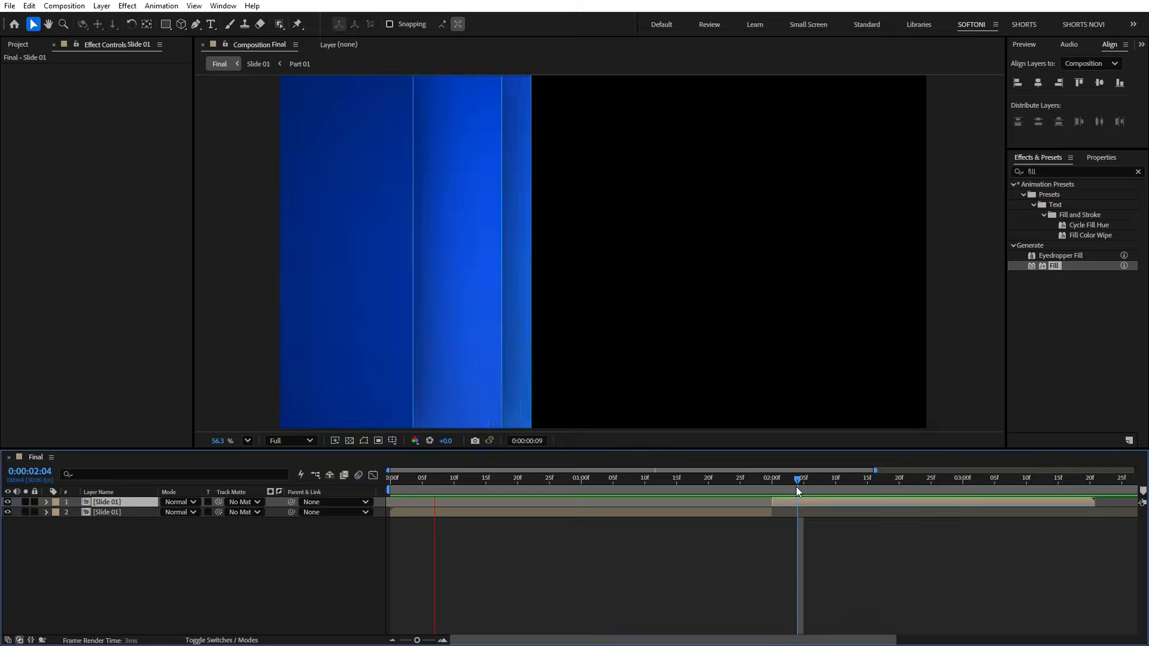